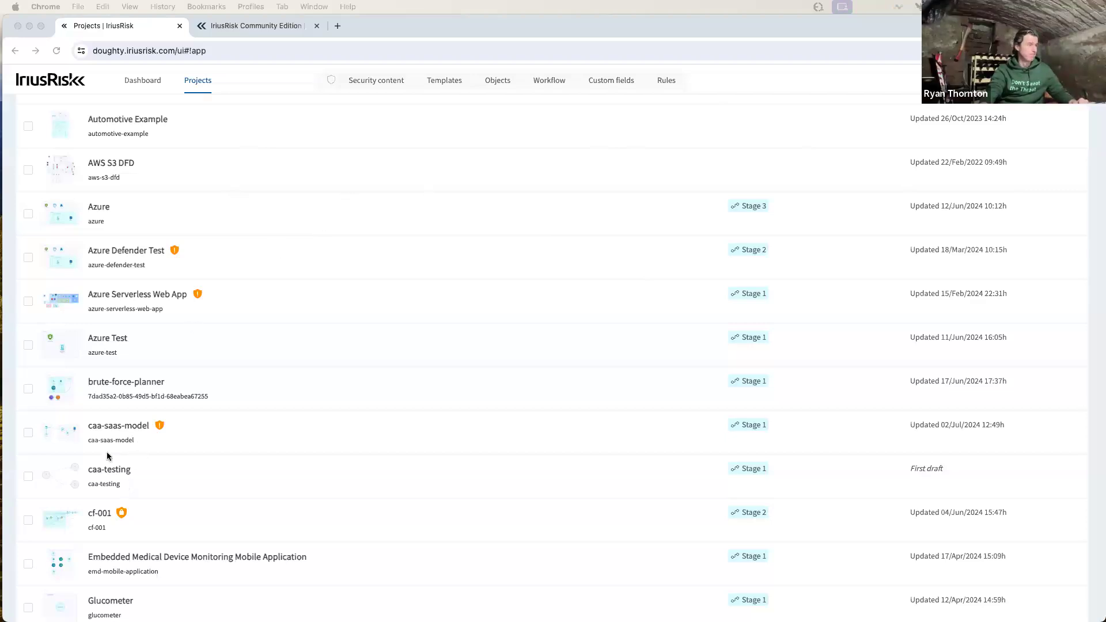
Open the caa-saas-model project and show its threat model diagram.
{"action": "left_click", "coordinate": [111, 431]}
{"action": "left_click", "coordinate": [112, 434]}
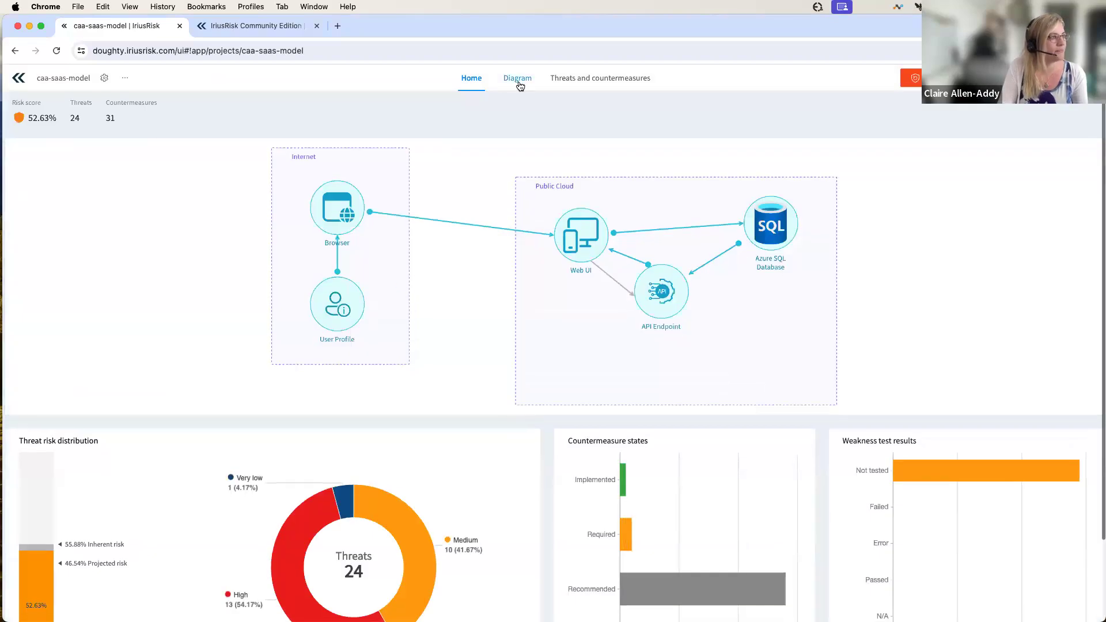
{"action": "left_click", "coordinate": [517, 78]}
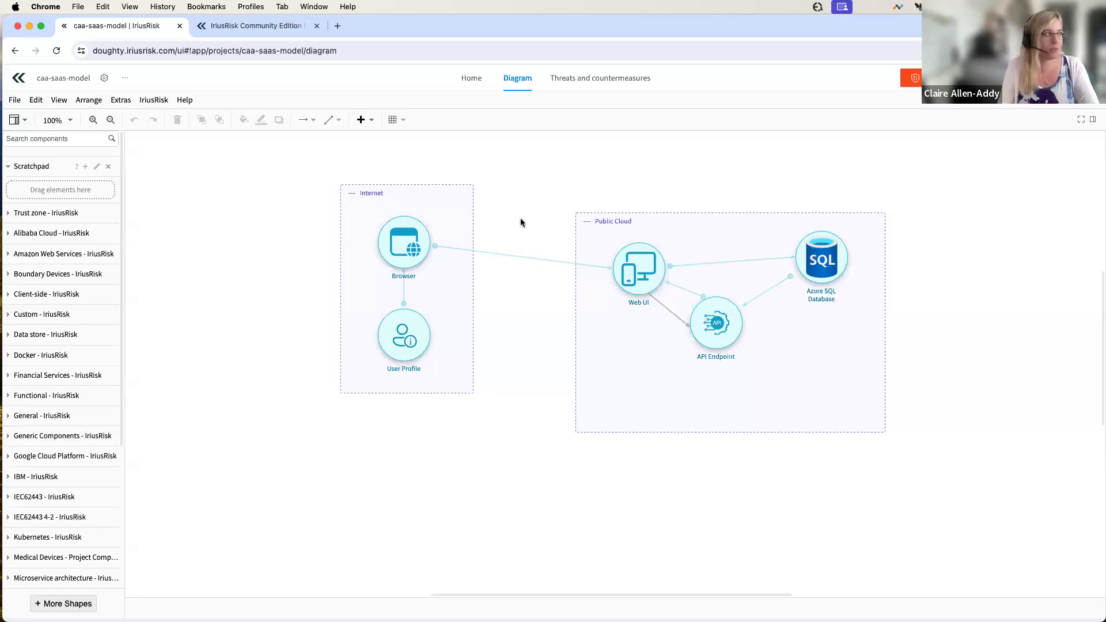
Browse the templates available for import, search them for "aws", and close the template list without importing.
{"action": "left_click", "coordinate": [153, 100]}
{"action": "left_click", "coordinate": [176, 213]}
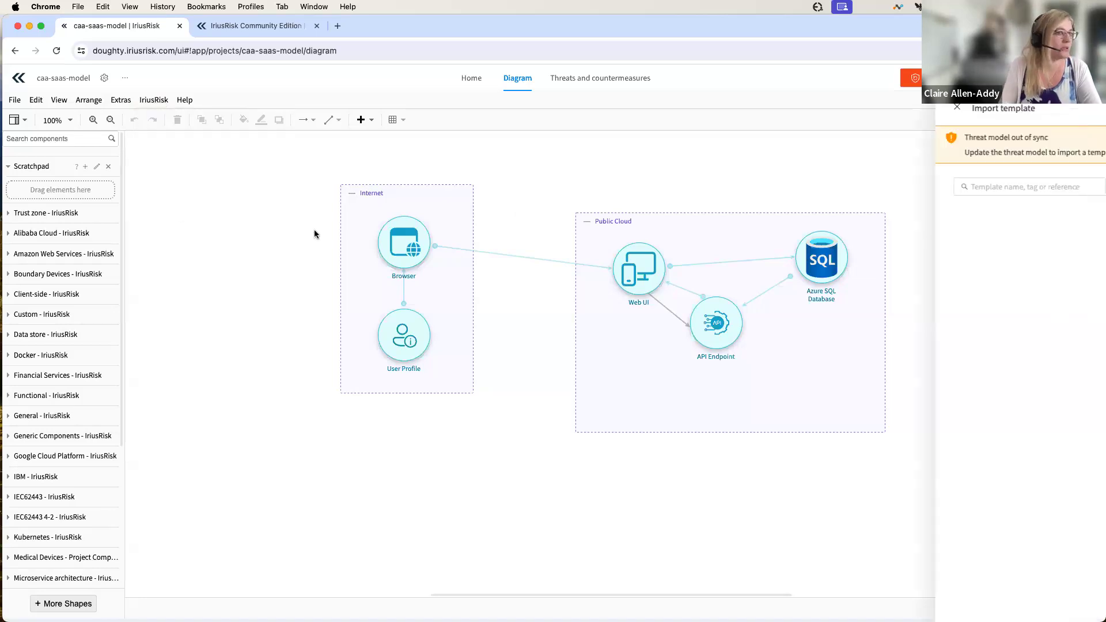
{"action": "scroll", "coordinate": [898, 346], "scroll_direction": "down", "scroll_amount": 4}
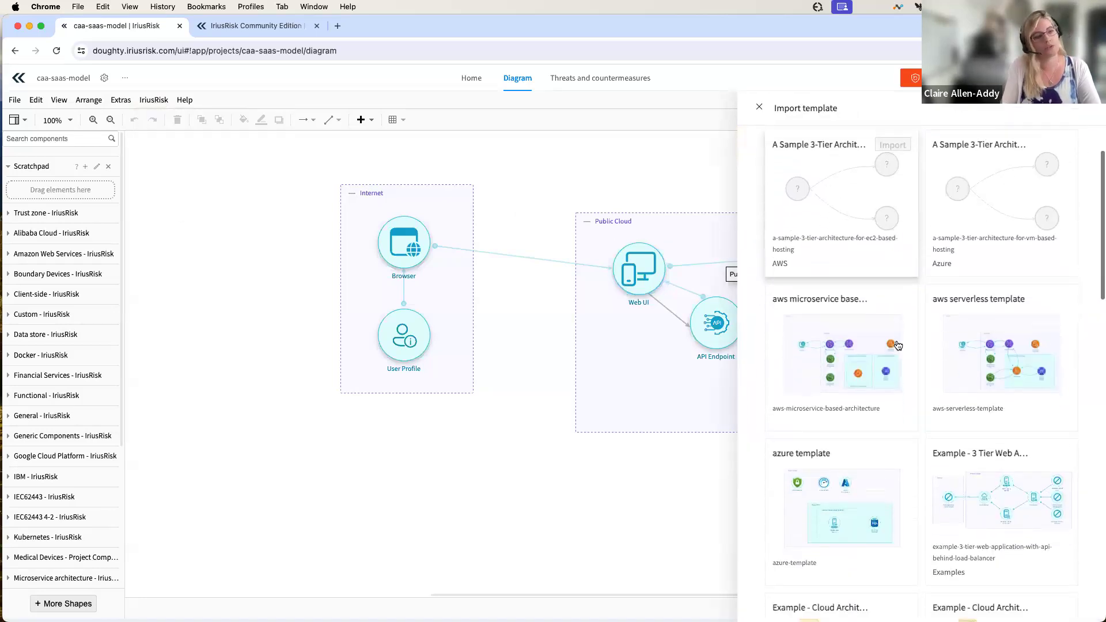
{"action": "scroll", "coordinate": [898, 346], "scroll_direction": "down", "scroll_amount": 3}
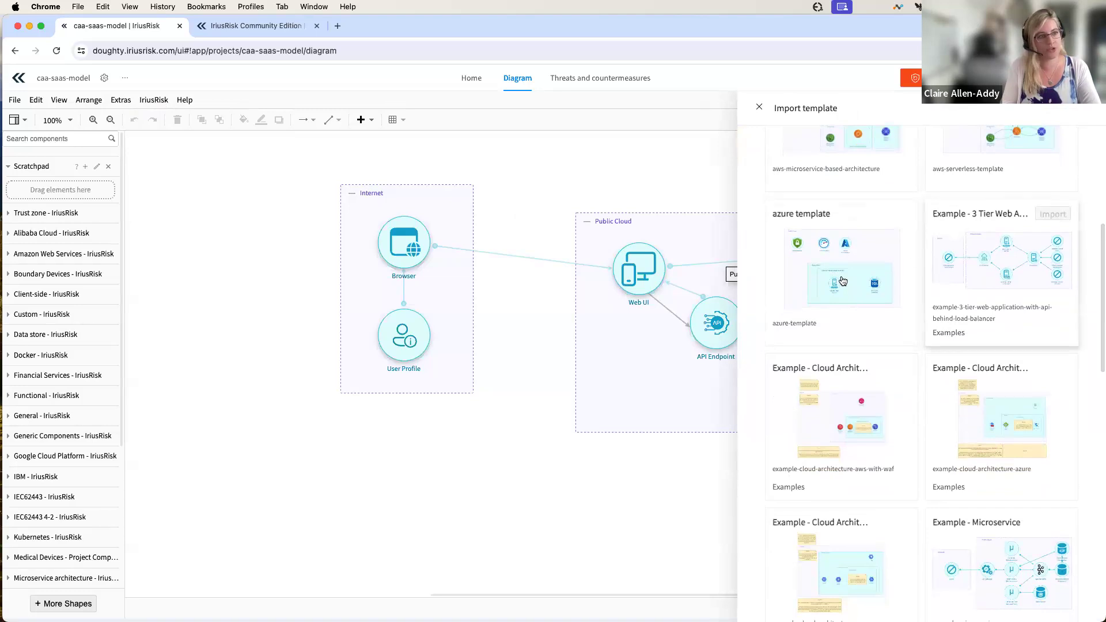
{"action": "scroll", "coordinate": [941, 224], "scroll_direction": "up", "scroll_amount": 6}
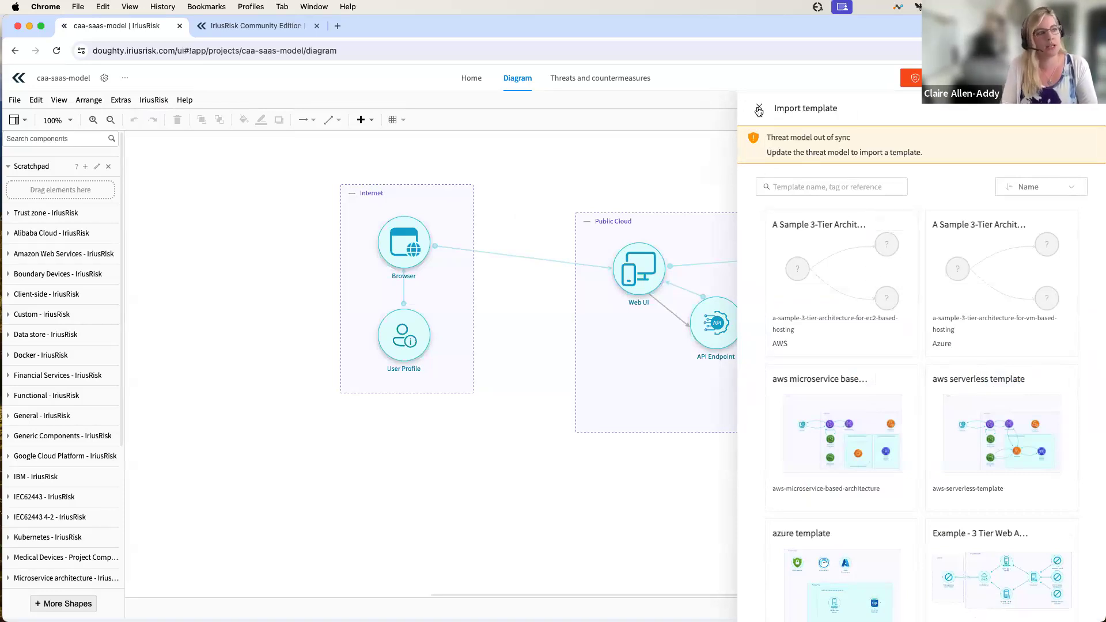
{"action": "left_click", "coordinate": [825, 187]}
{"action": "type", "text": "aws"}
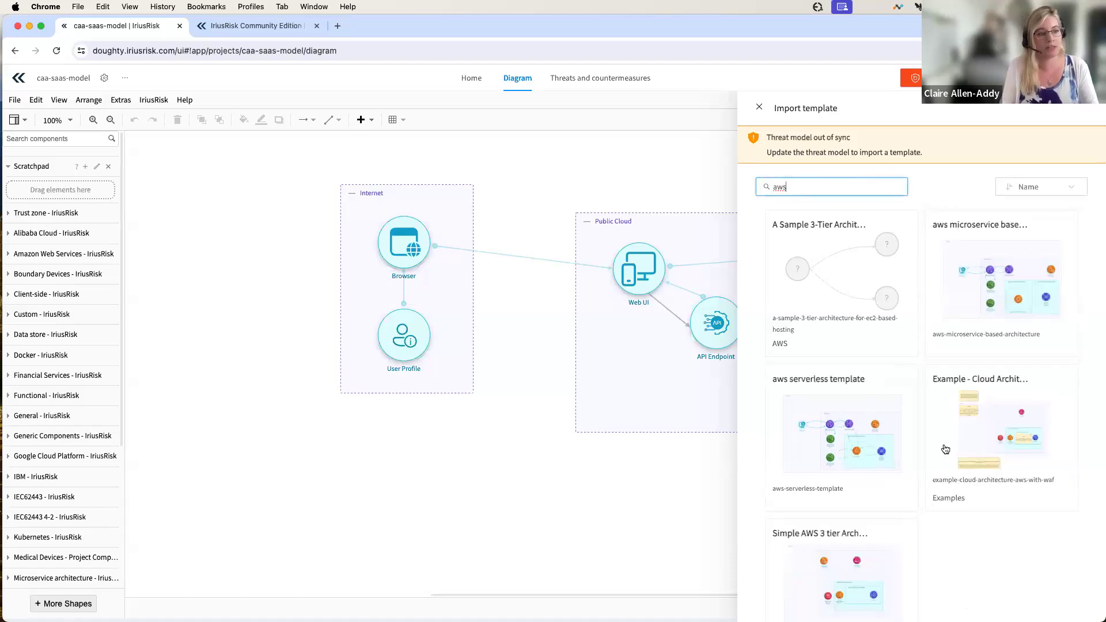
{"action": "left_click", "coordinate": [759, 110]}
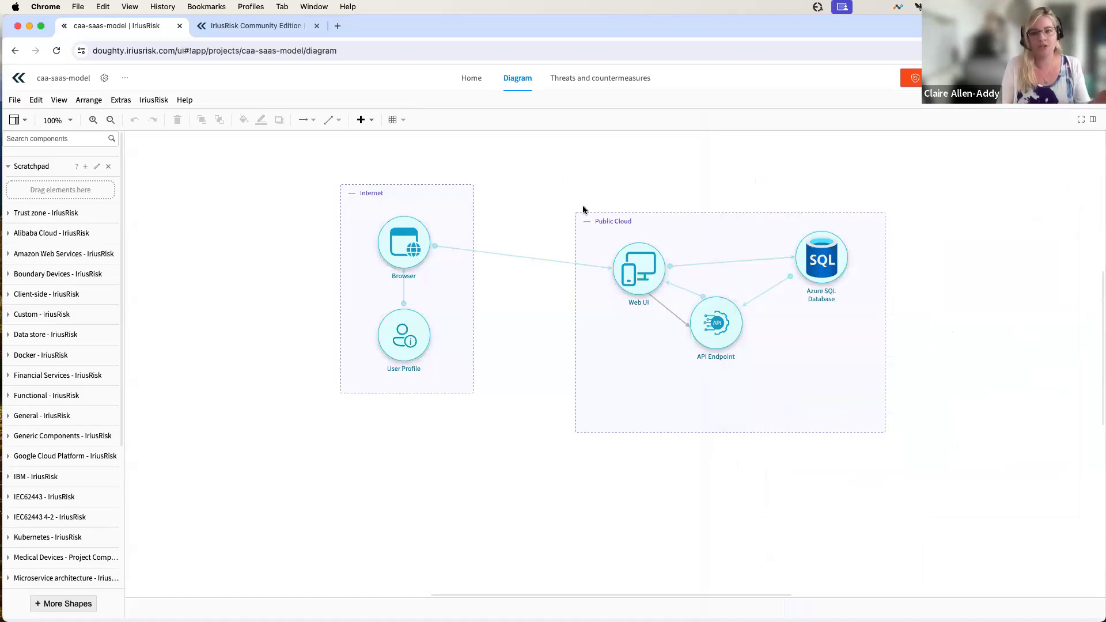
View the component questionnaire of the Azure SQL Database and close it without answering.
{"action": "left_click", "coordinate": [390, 230]}
{"action": "left_click", "coordinate": [478, 199]}
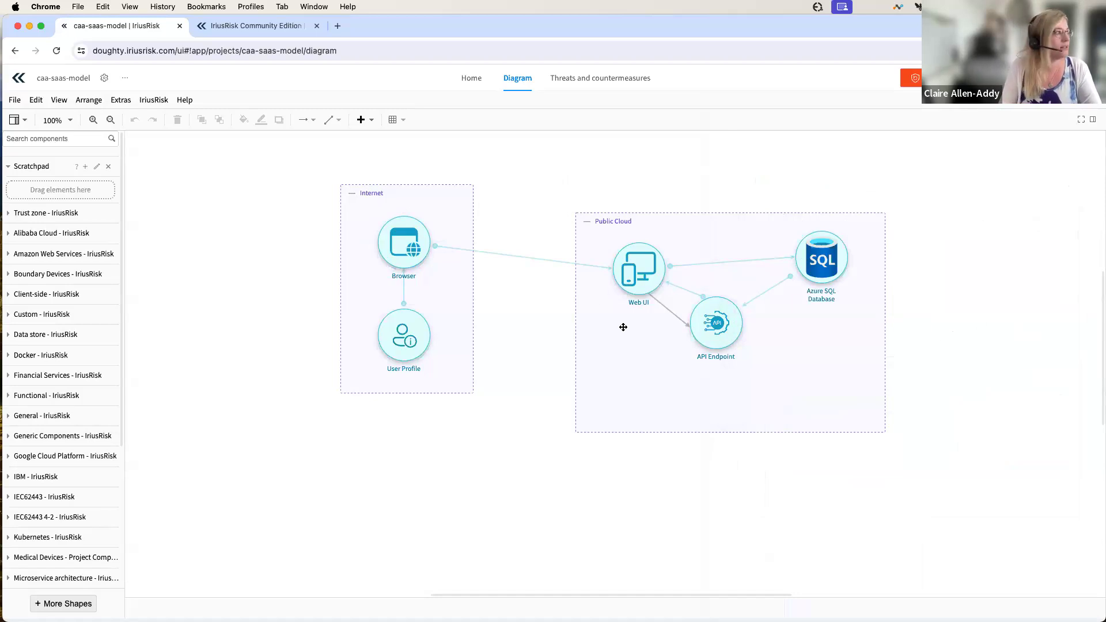
{"action": "right_click", "coordinate": [825, 259]}
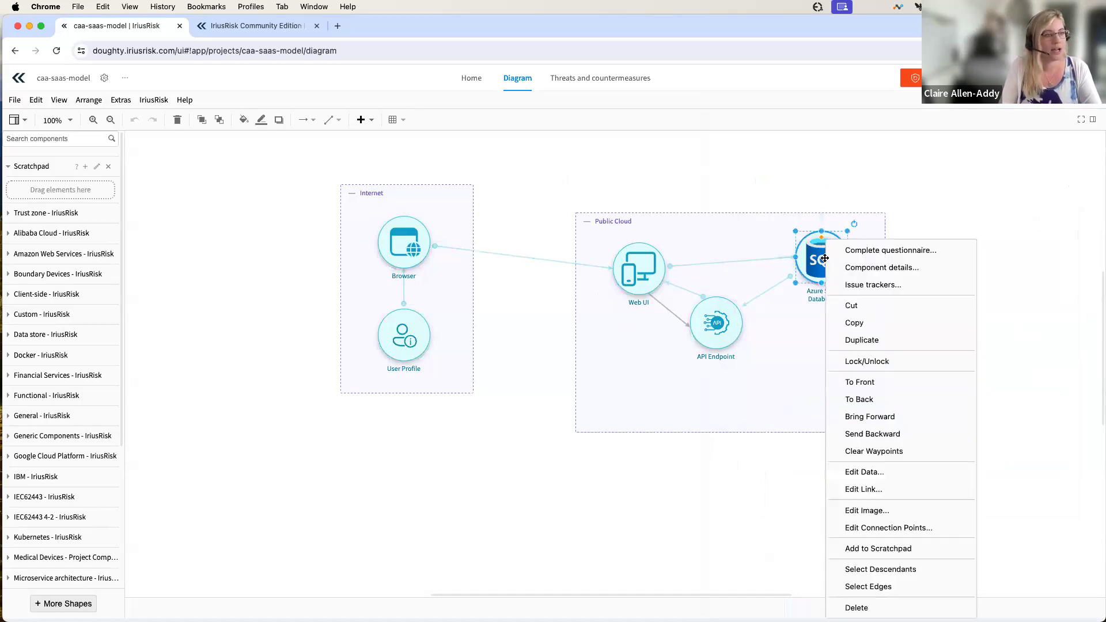
{"action": "left_click", "coordinate": [900, 251]}
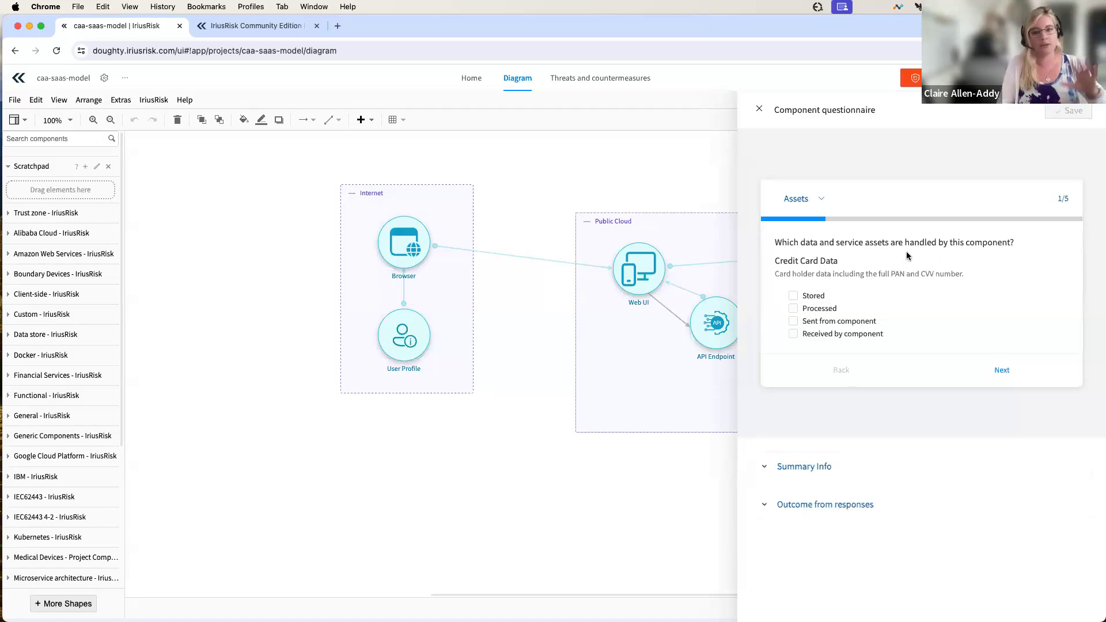
{"action": "left_click", "coordinate": [759, 109]}
Add the https tag to the Azure SQL Database component's details and save them.
{"action": "right_click", "coordinate": [808, 261]}
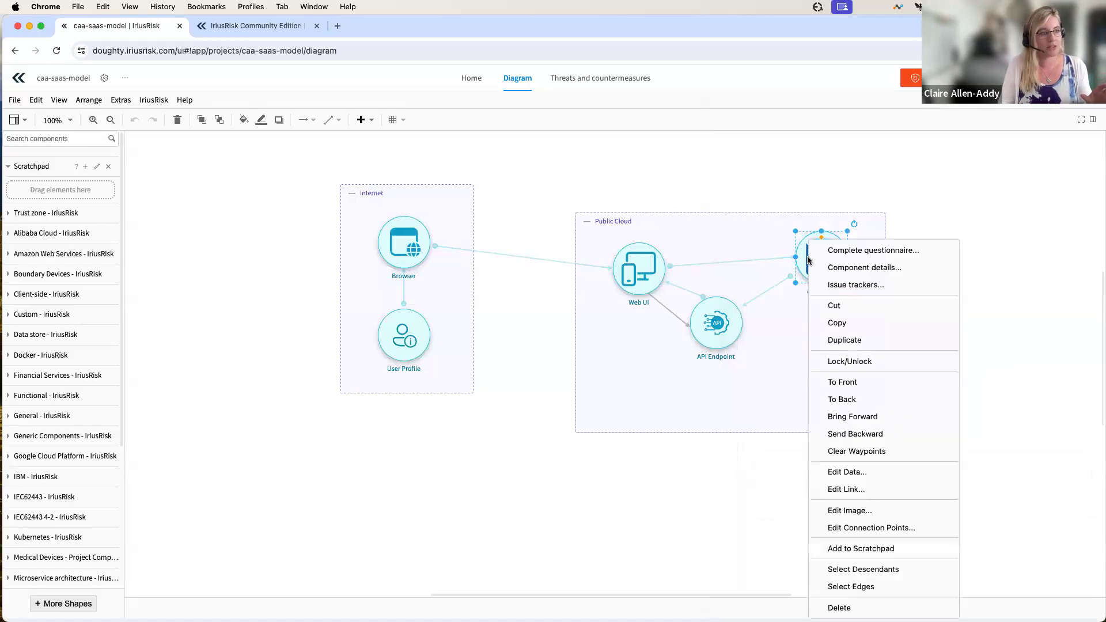
{"action": "left_click", "coordinate": [862, 268]}
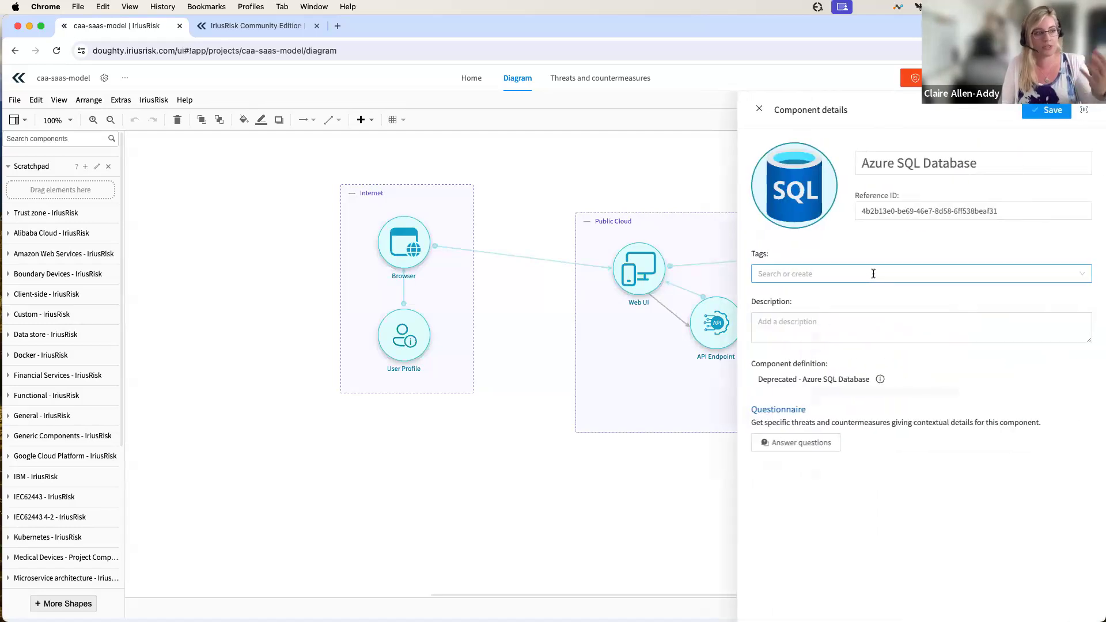
{"action": "left_click", "coordinate": [873, 273]}
{"action": "left_click", "coordinate": [800, 315]}
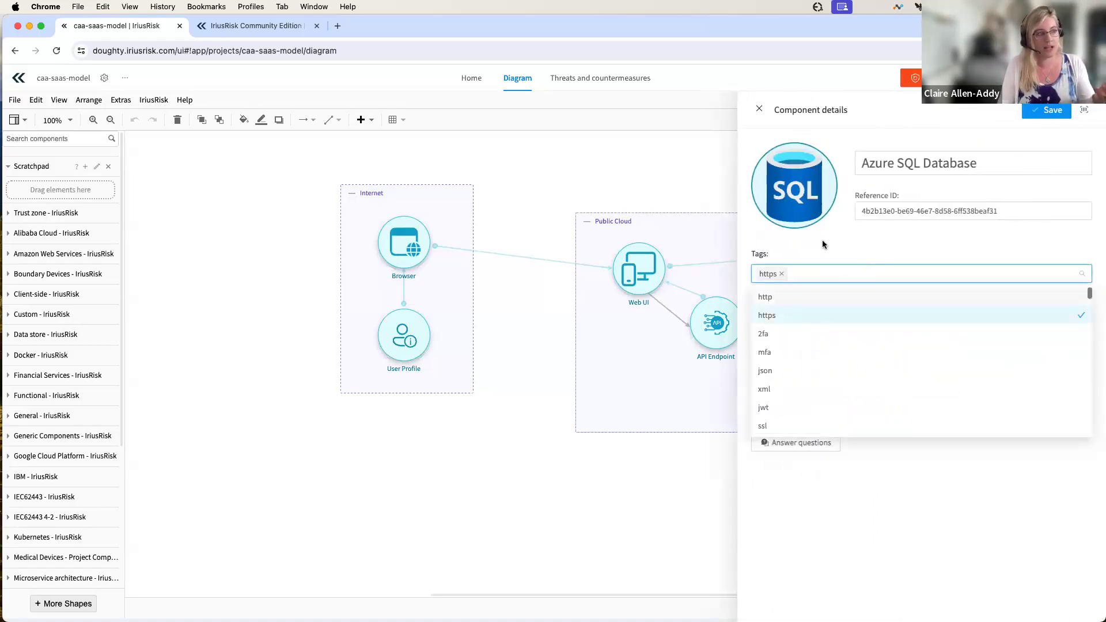
{"action": "left_click", "coordinate": [822, 244]}
{"action": "left_click", "coordinate": [1046, 109]}
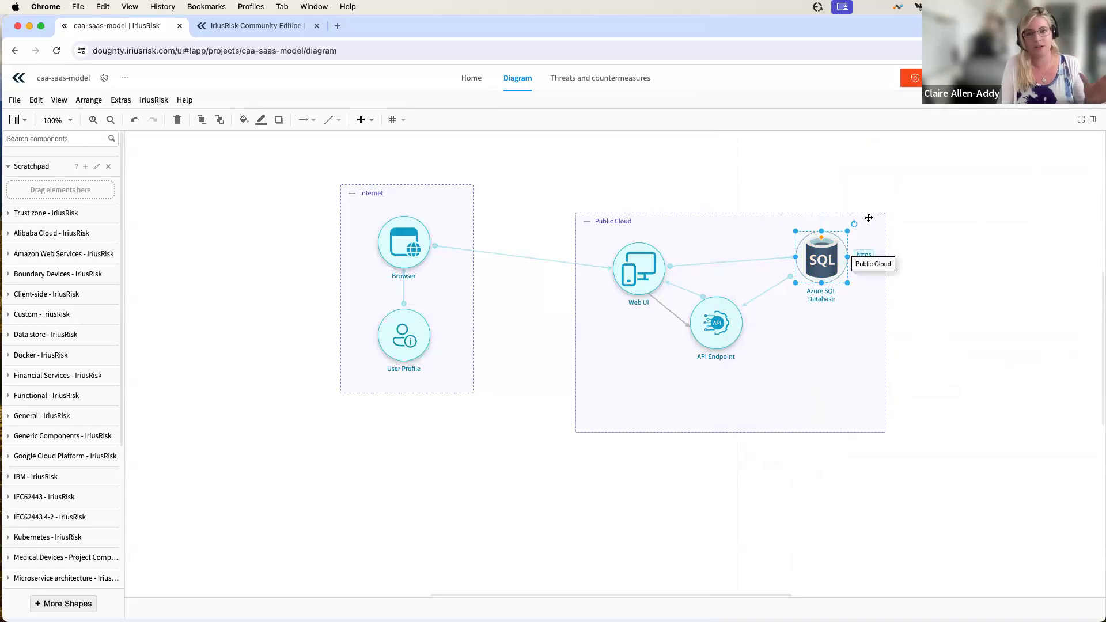
In the Azure SQL Database questionnaire, mark Credit Card Data as Processed and Stored, and save the answers.
{"action": "right_click", "coordinate": [823, 249]}
{"action": "left_click", "coordinate": [852, 244]}
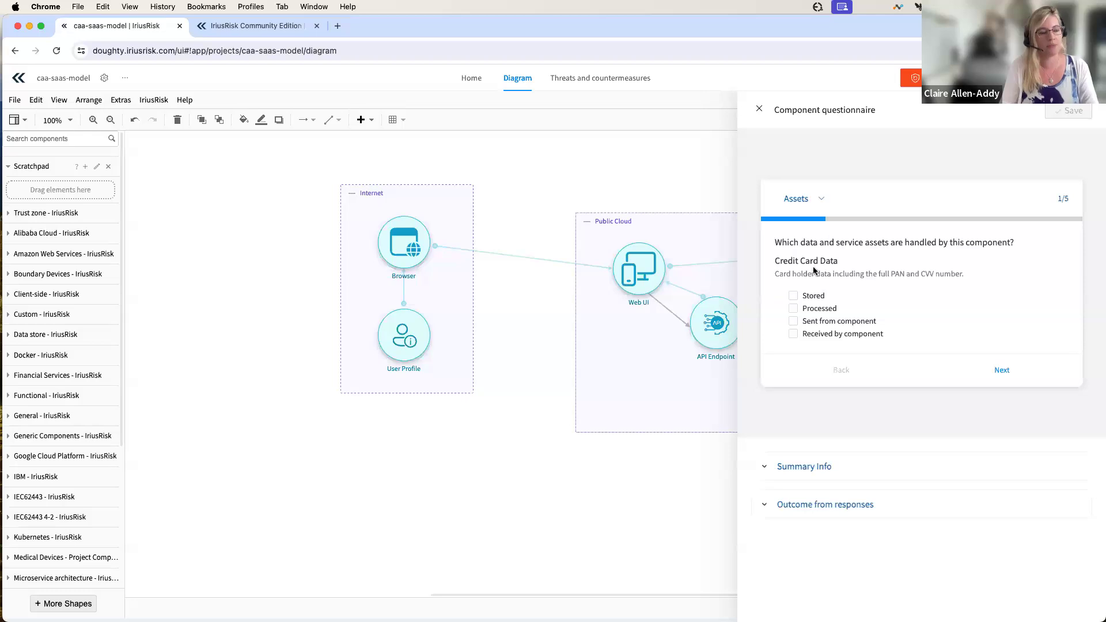
{"action": "left_click", "coordinate": [794, 309]}
{"action": "left_click", "coordinate": [793, 296]}
{"action": "left_click", "coordinate": [1002, 370]}
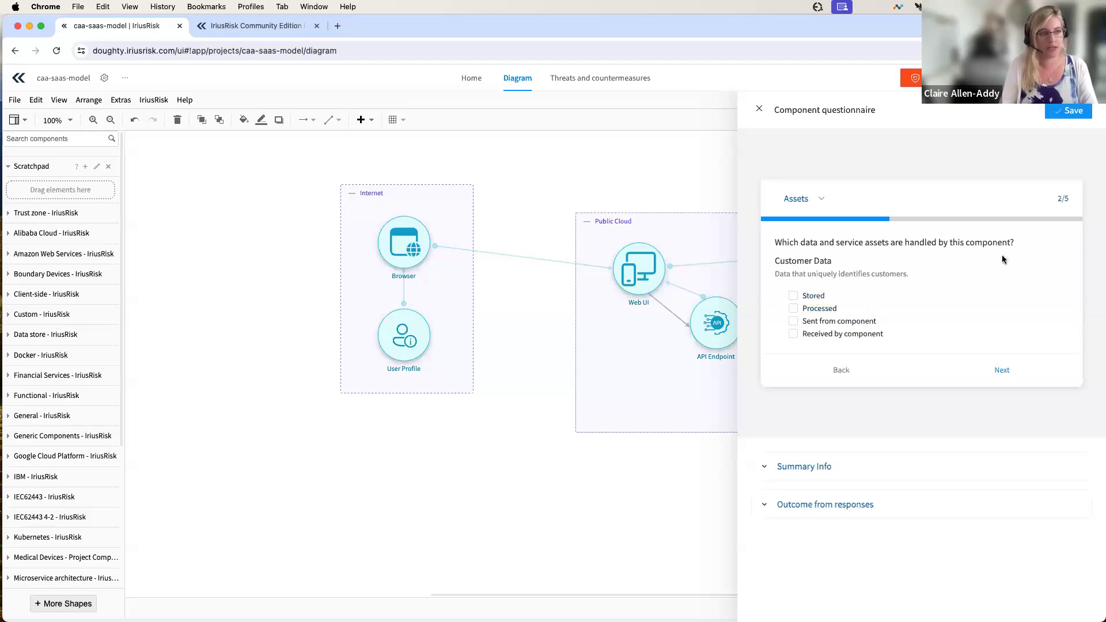
{"action": "left_click", "coordinate": [821, 198]}
{"action": "left_click", "coordinate": [885, 172]}
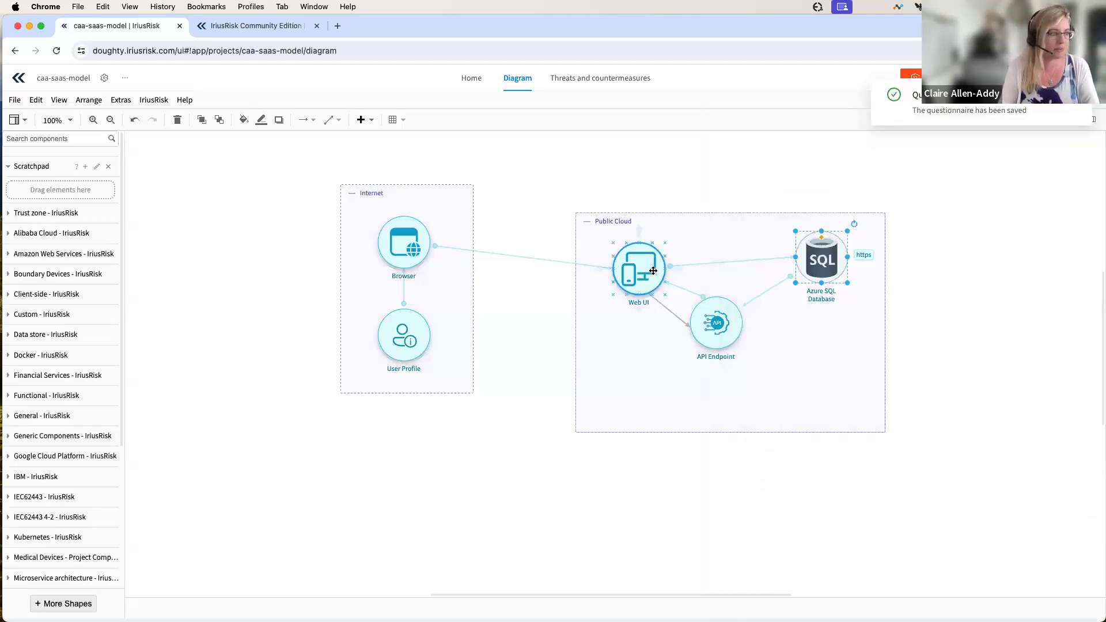
Add the 2fa tag to the data flow from Web UI to Azure SQL Database and save it.
{"action": "right_click", "coordinate": [720, 263]}
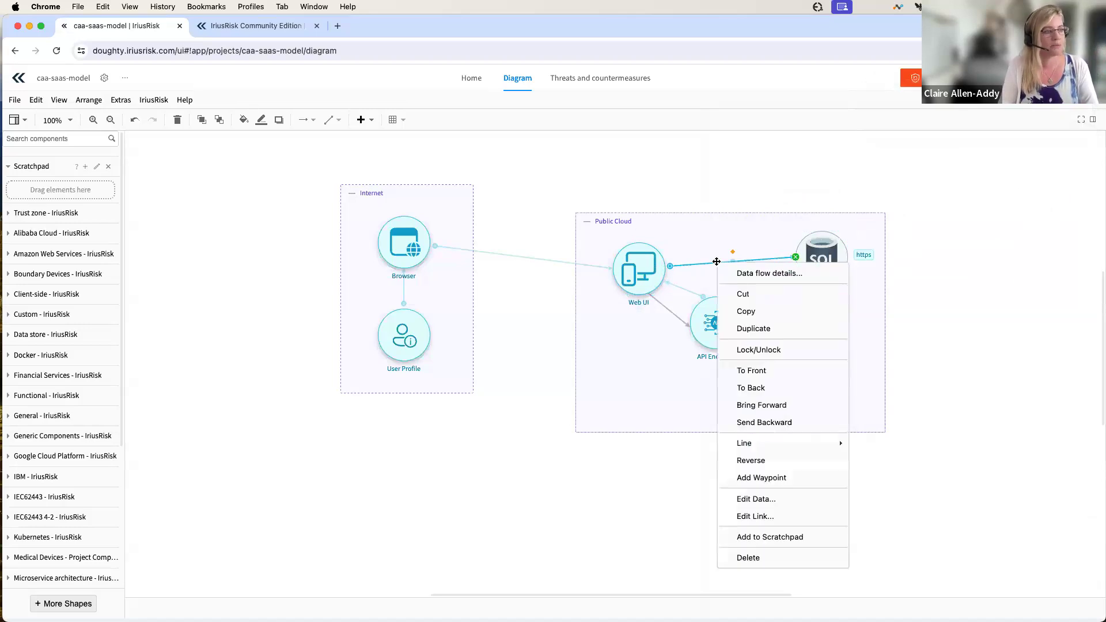
{"action": "left_click", "coordinate": [749, 274]}
{"action": "left_click", "coordinate": [923, 241]}
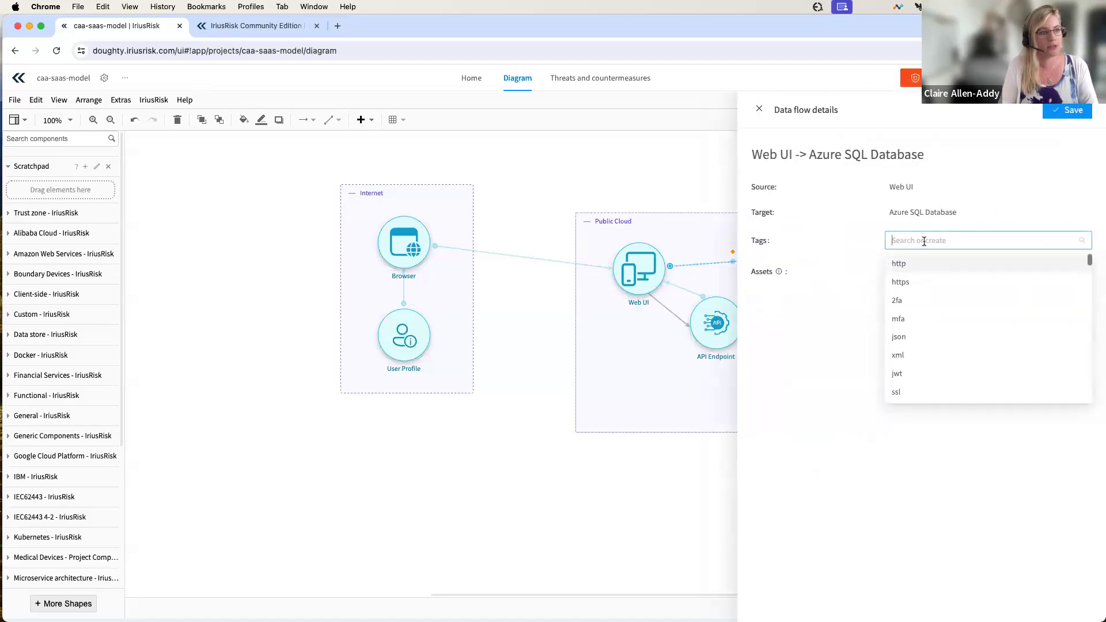
{"action": "left_click", "coordinate": [912, 302]}
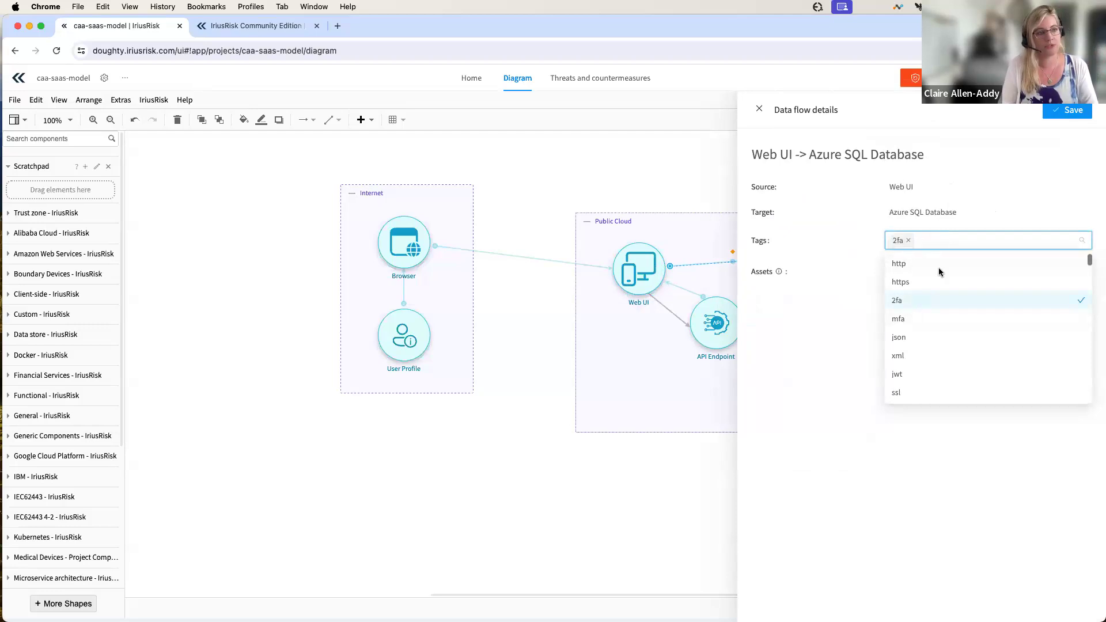
{"action": "left_click", "coordinate": [1073, 110]}
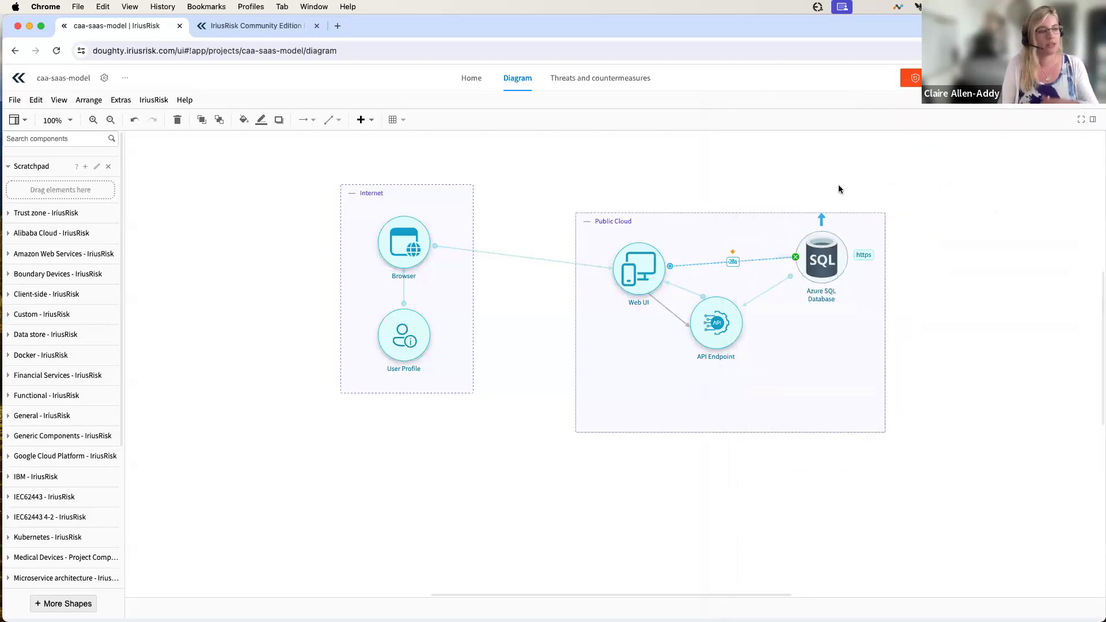
{"action": "left_click", "coordinate": [838, 185]}
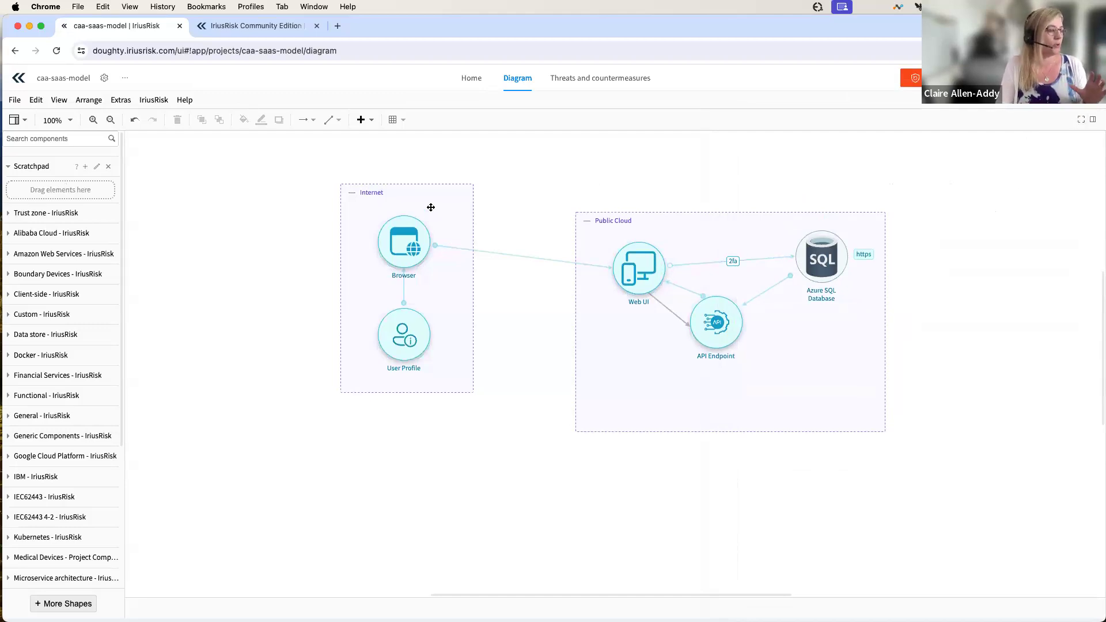
Look through the Amazon Web Services component library and collapse it again.
{"action": "left_click", "coordinate": [61, 140]}
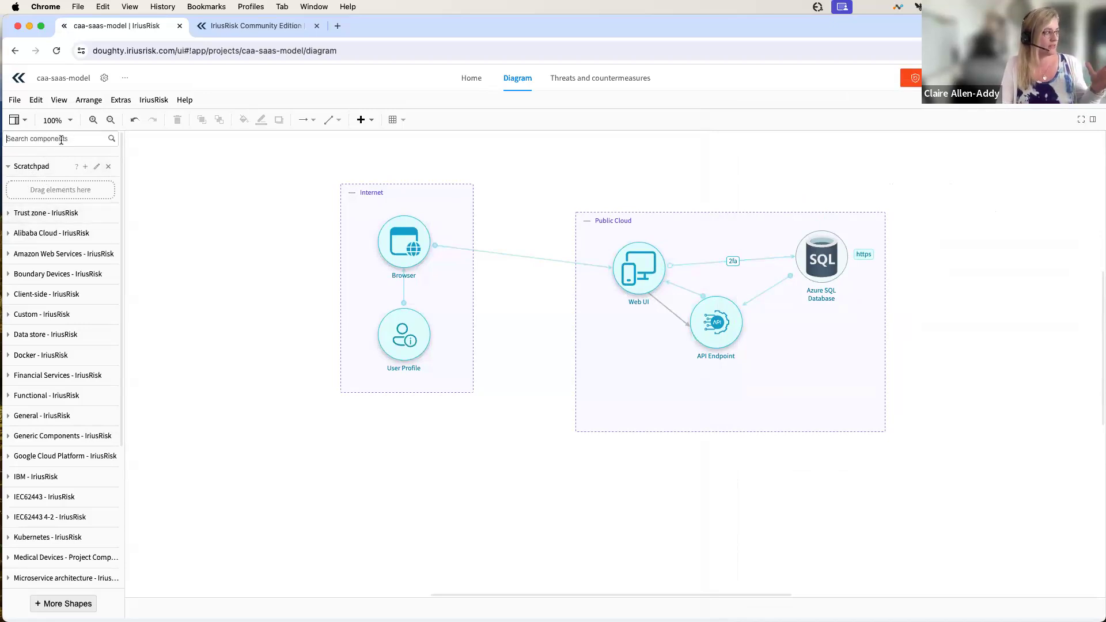
{"action": "left_click", "coordinate": [51, 254]}
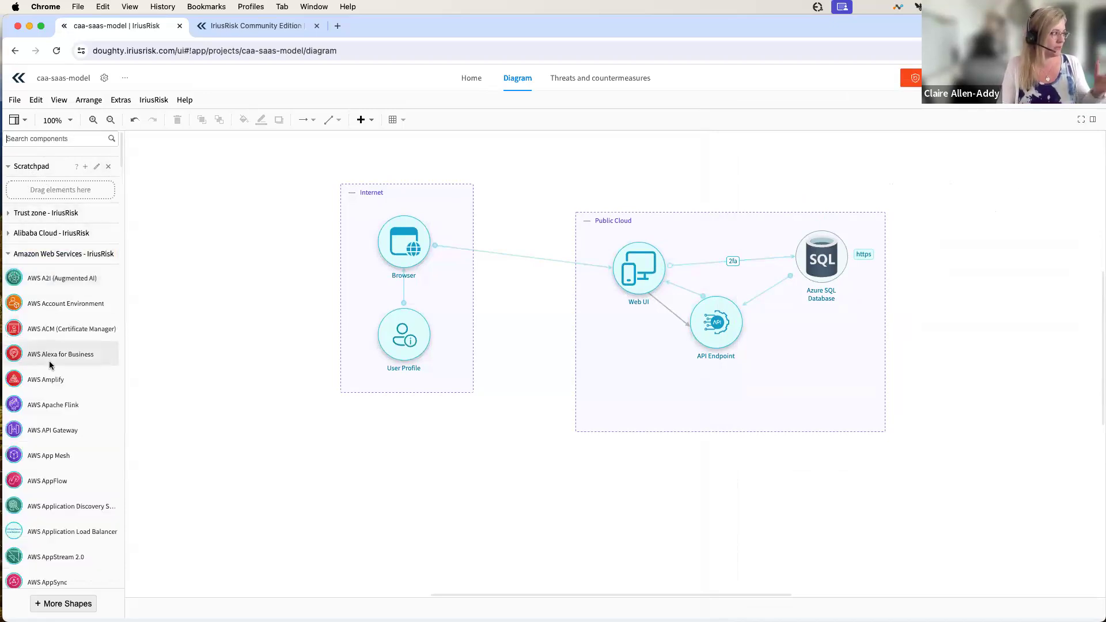
{"action": "left_click", "coordinate": [52, 254]}
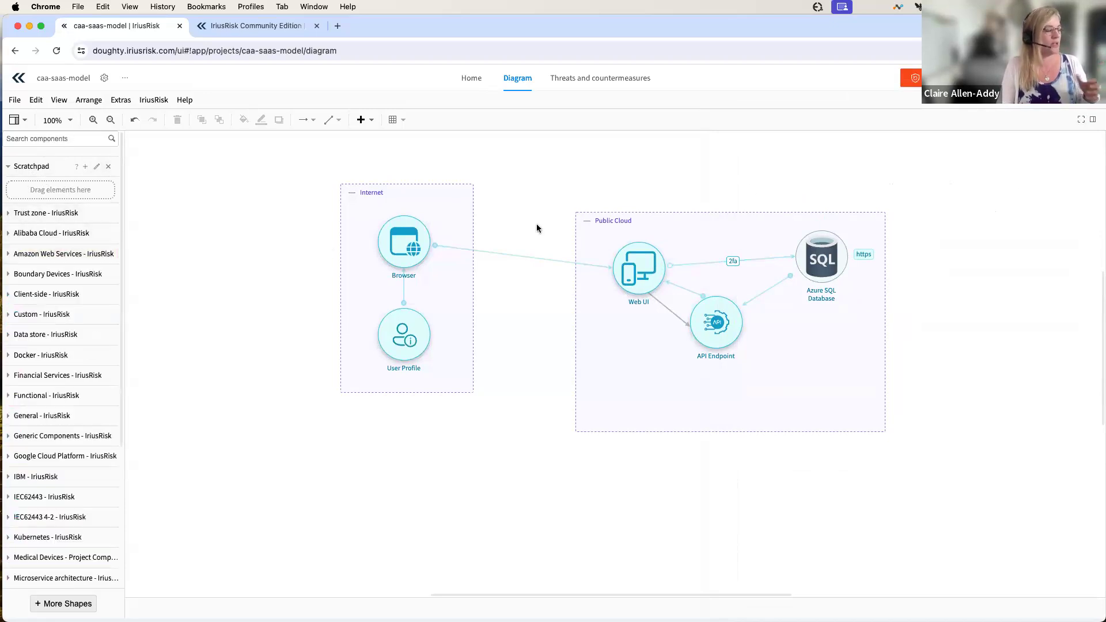
View the diagram in full screen, return to the normal layout and hide the diagram format settings.
{"action": "left_click", "coordinate": [1080, 121]}
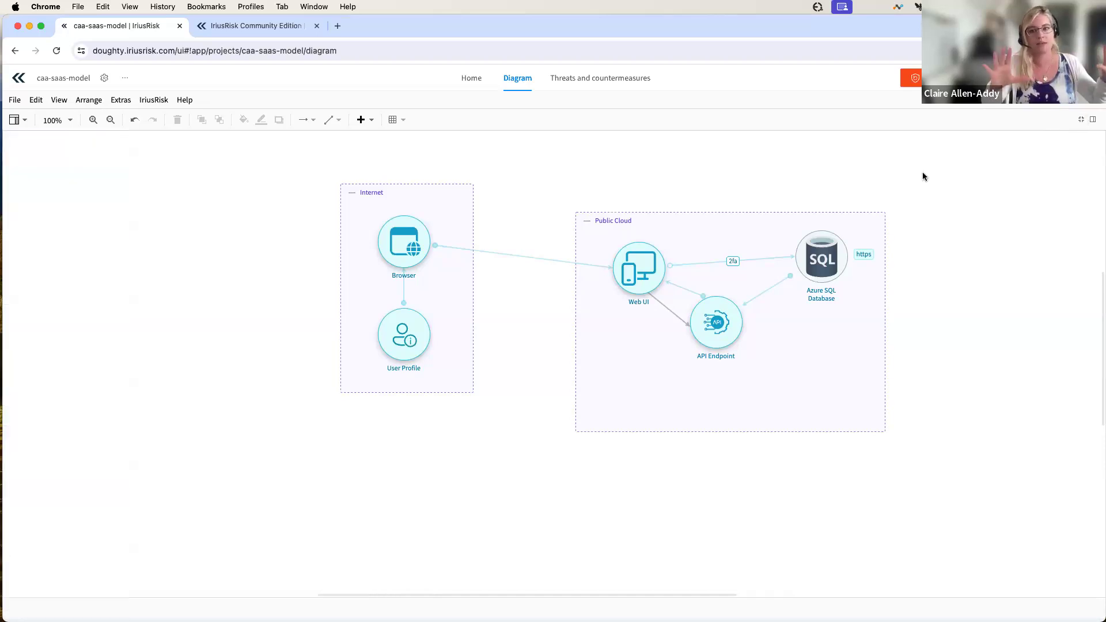
{"action": "left_click", "coordinate": [1080, 121]}
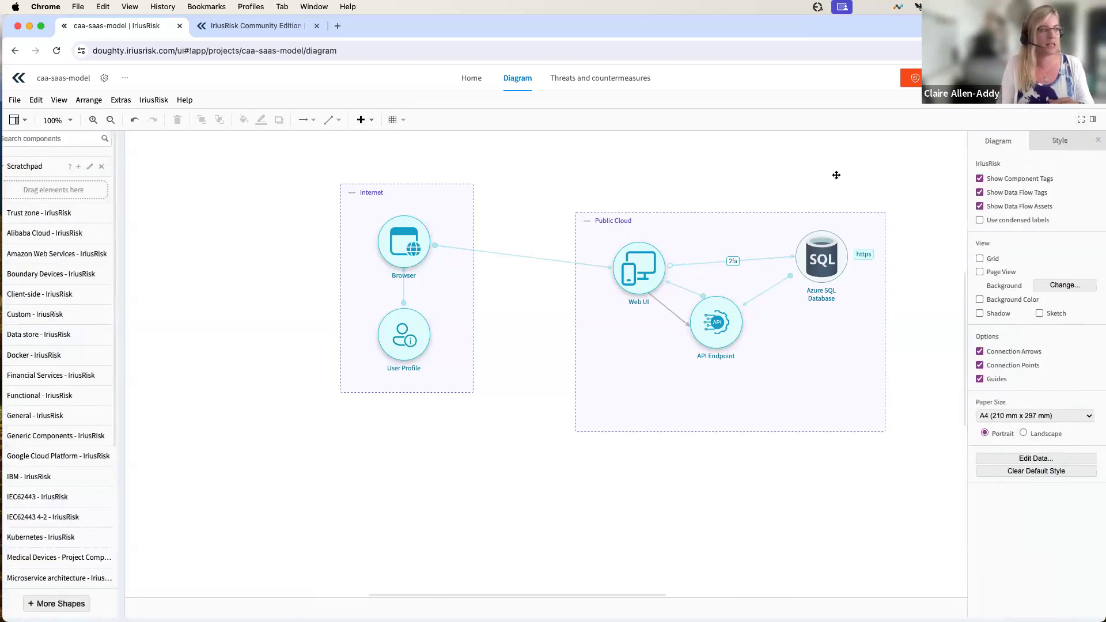
{"action": "left_click", "coordinate": [1095, 142]}
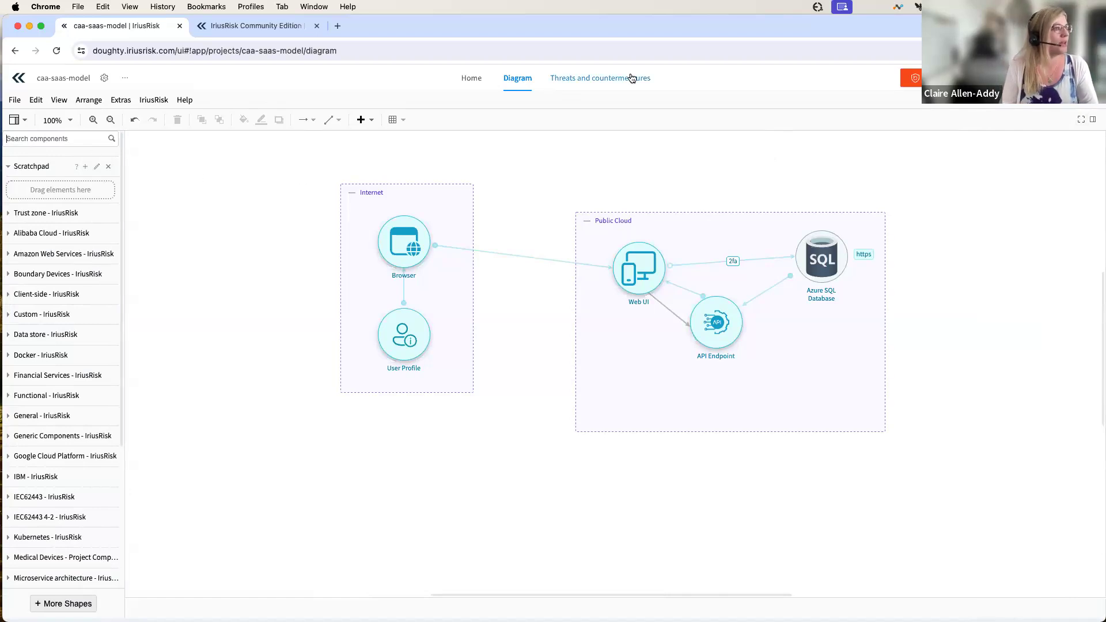
In the project's threats and countermeasures, examine the API Endpoint's Denial of Service and Information Disclosure threats.
{"action": "scroll", "coordinate": [567, 205], "scroll_direction": "up", "scroll_amount": 1}
{"action": "scroll", "coordinate": [564, 209], "scroll_direction": "up", "scroll_amount": 3}
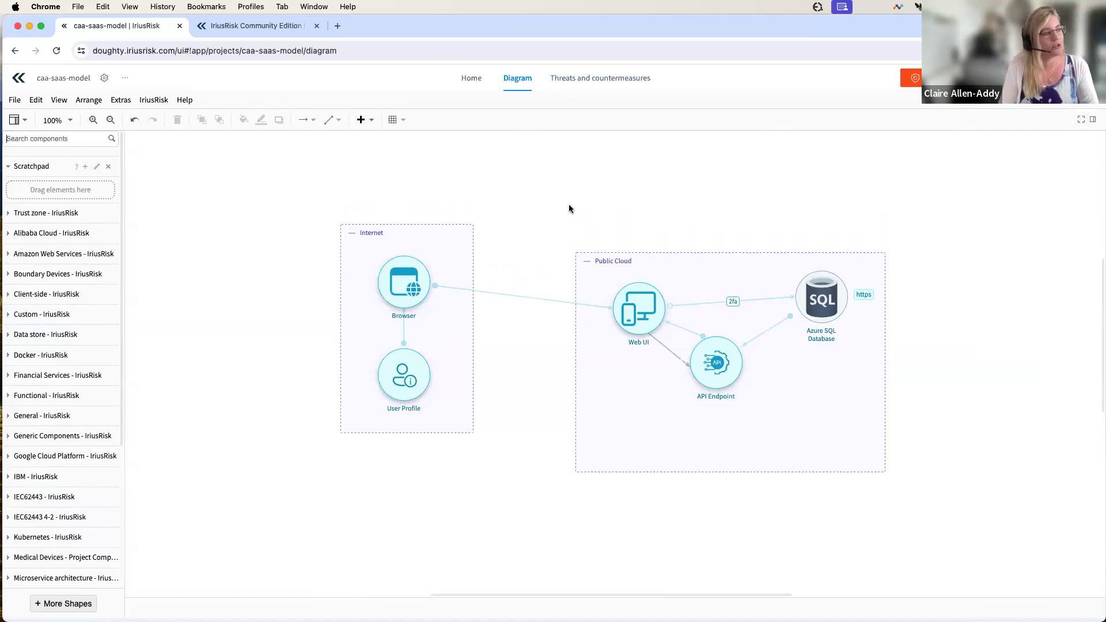
{"action": "left_click", "coordinate": [596, 78]}
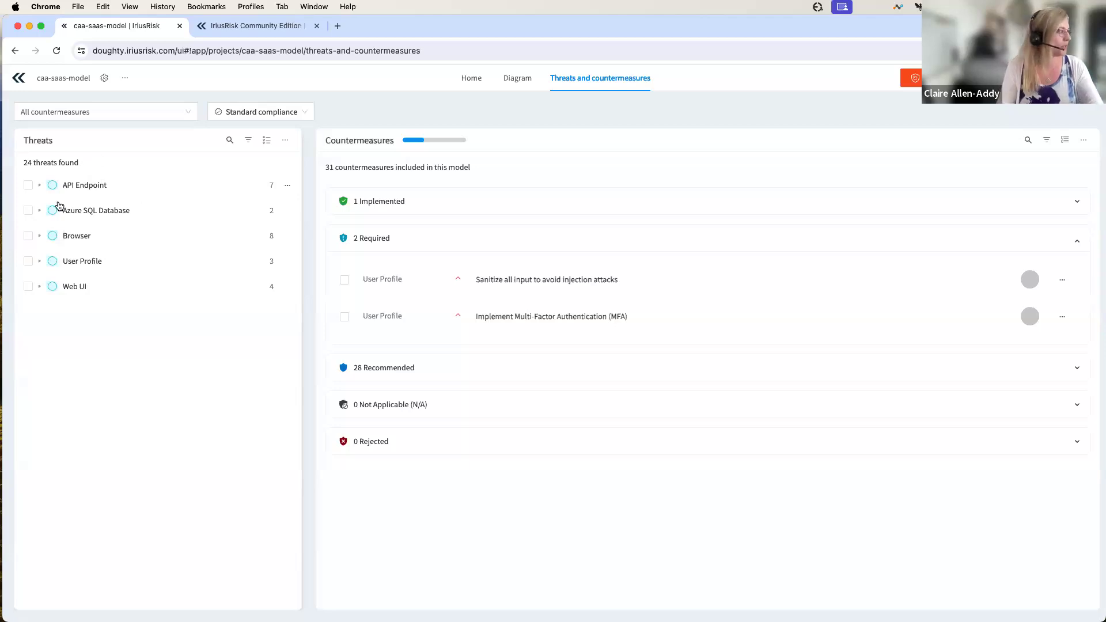
{"action": "left_click", "coordinate": [39, 185]}
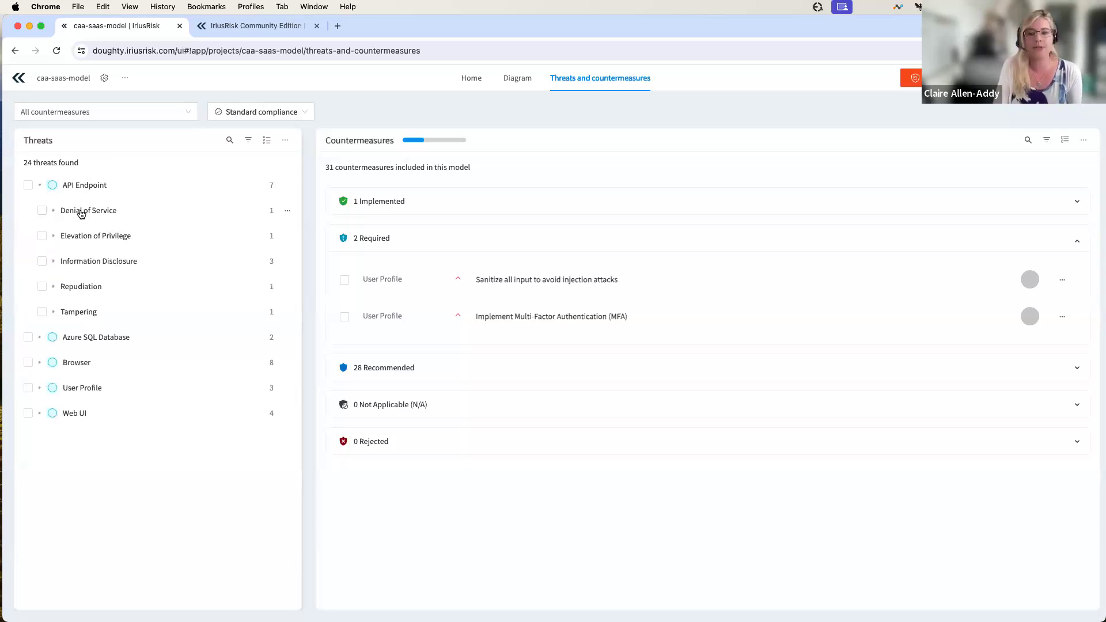
{"action": "left_click", "coordinate": [54, 212]}
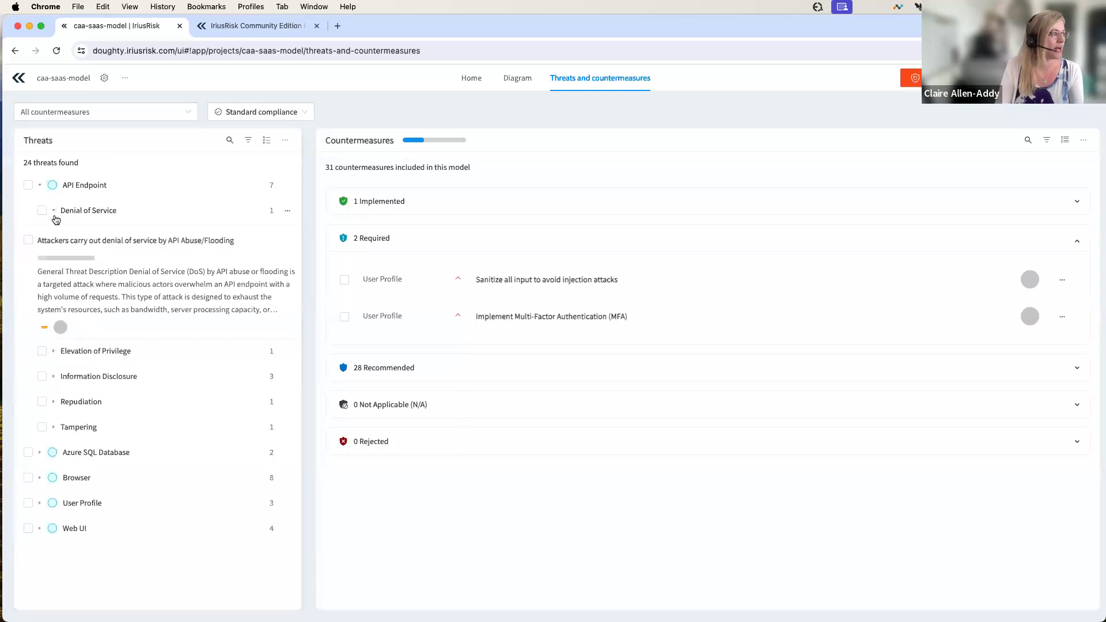
{"action": "left_click", "coordinate": [55, 212]}
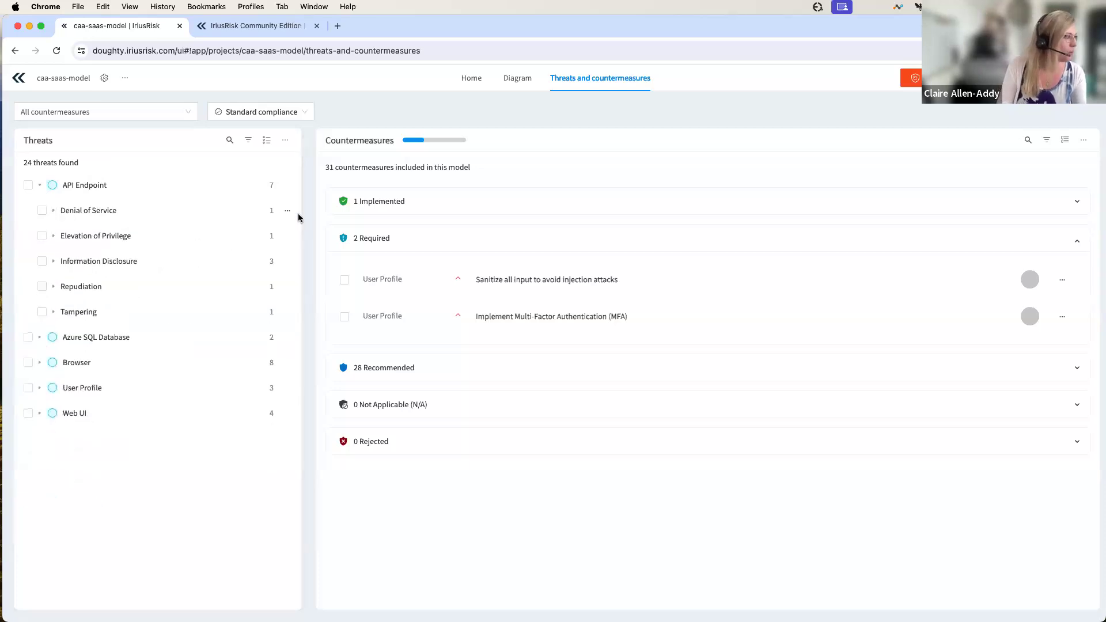
{"action": "left_click", "coordinate": [52, 263]}
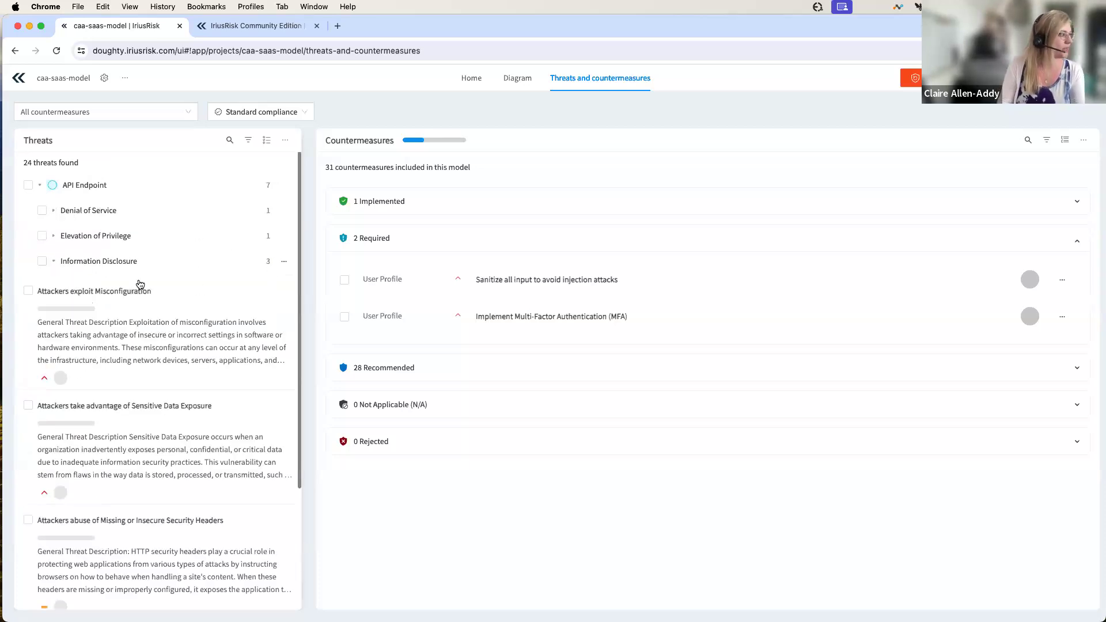
Look through the API Endpoint's Information Disclosure threats and collapse the API Endpoint group.
{"action": "scroll", "coordinate": [136, 328], "scroll_direction": "down", "scroll_amount": 2}
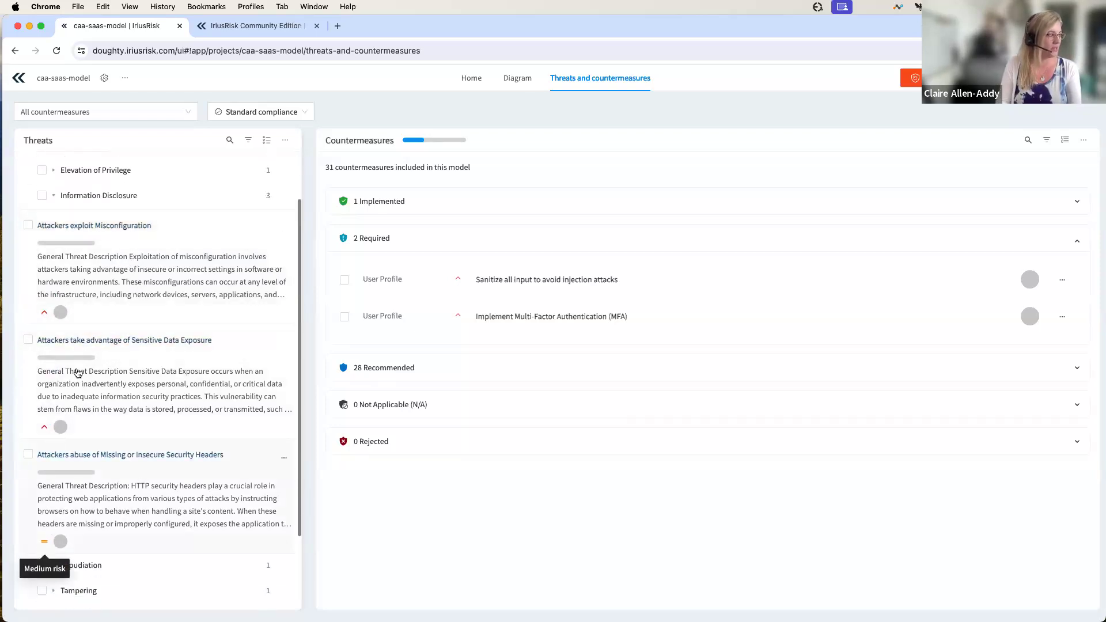
{"action": "scroll", "coordinate": [83, 335], "scroll_direction": "up", "scroll_amount": 1}
{"action": "scroll", "coordinate": [84, 334], "scroll_direction": "up", "scroll_amount": 2}
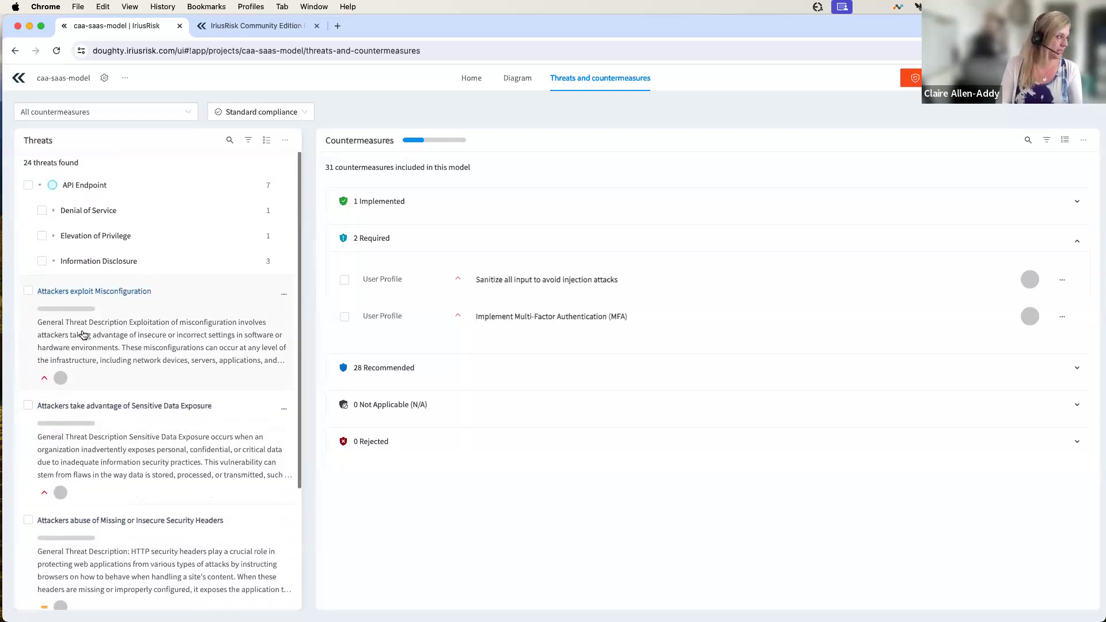
{"action": "left_click", "coordinate": [39, 187]}
View the API Endpoint's component details and close them without changes.
{"action": "left_click", "coordinate": [284, 186]}
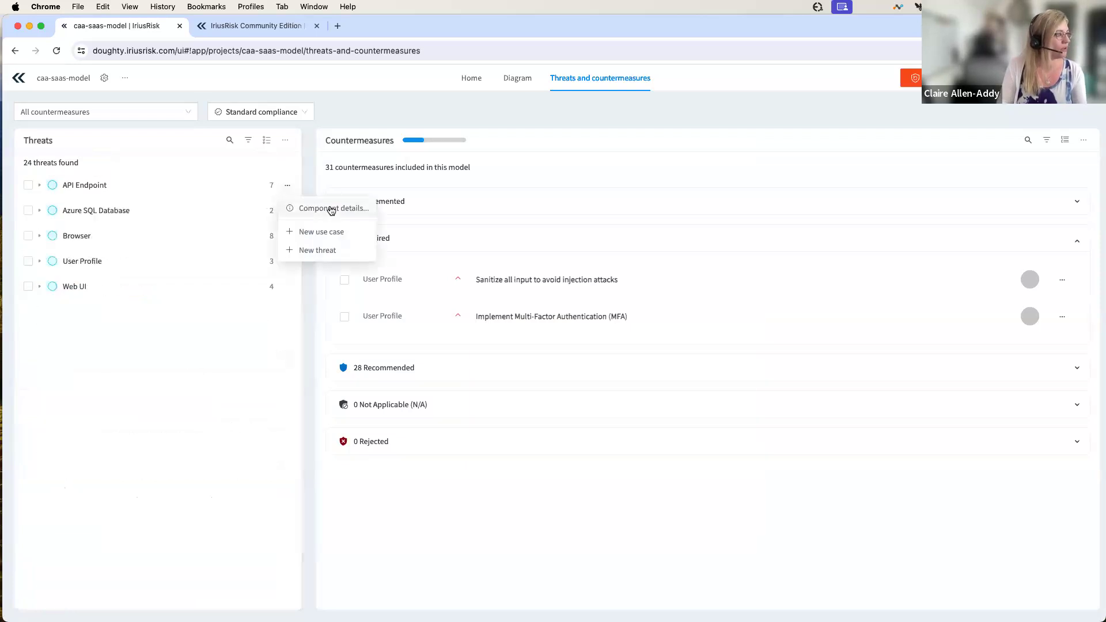
{"action": "left_click", "coordinate": [322, 211]}
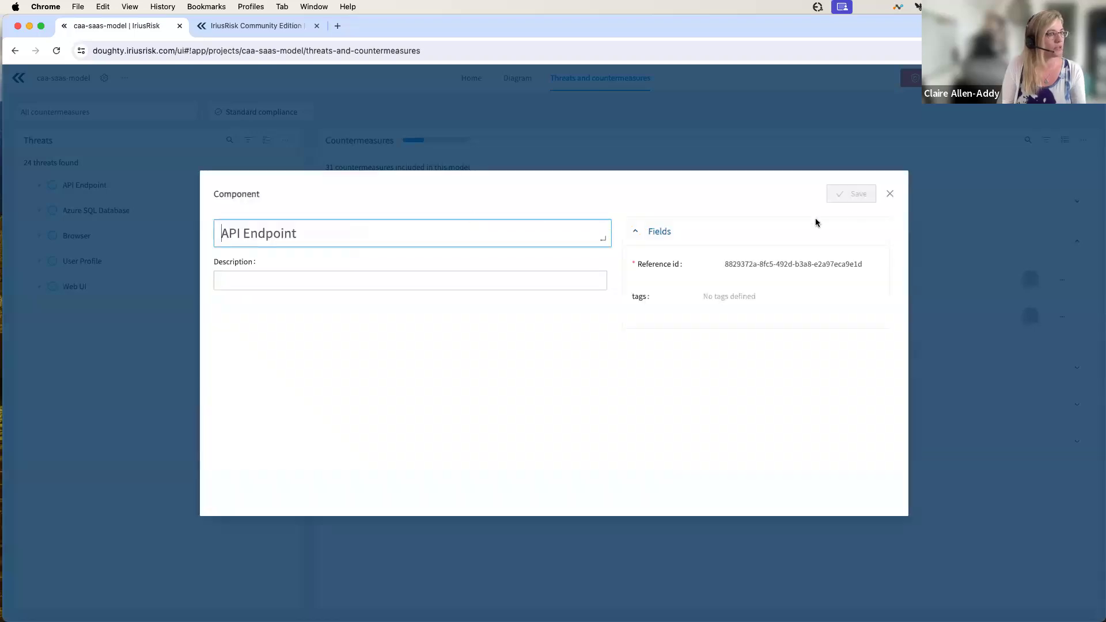
{"action": "left_click", "coordinate": [892, 195]}
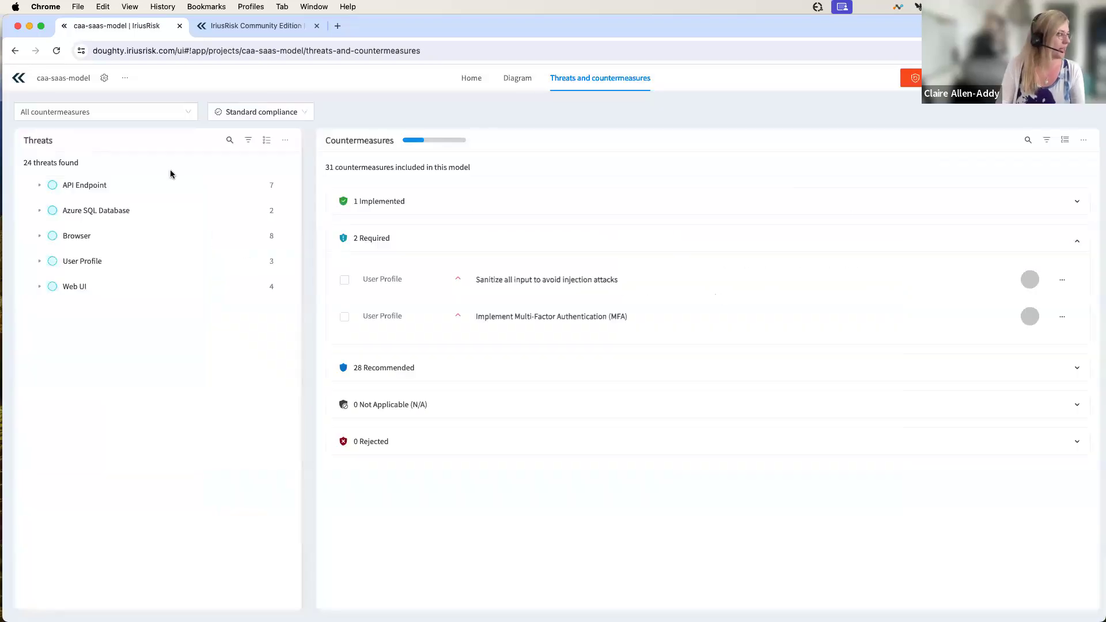
Show the threats as a flat list, restore the grouping by component and expand Web UI.
{"action": "left_click", "coordinate": [266, 144]}
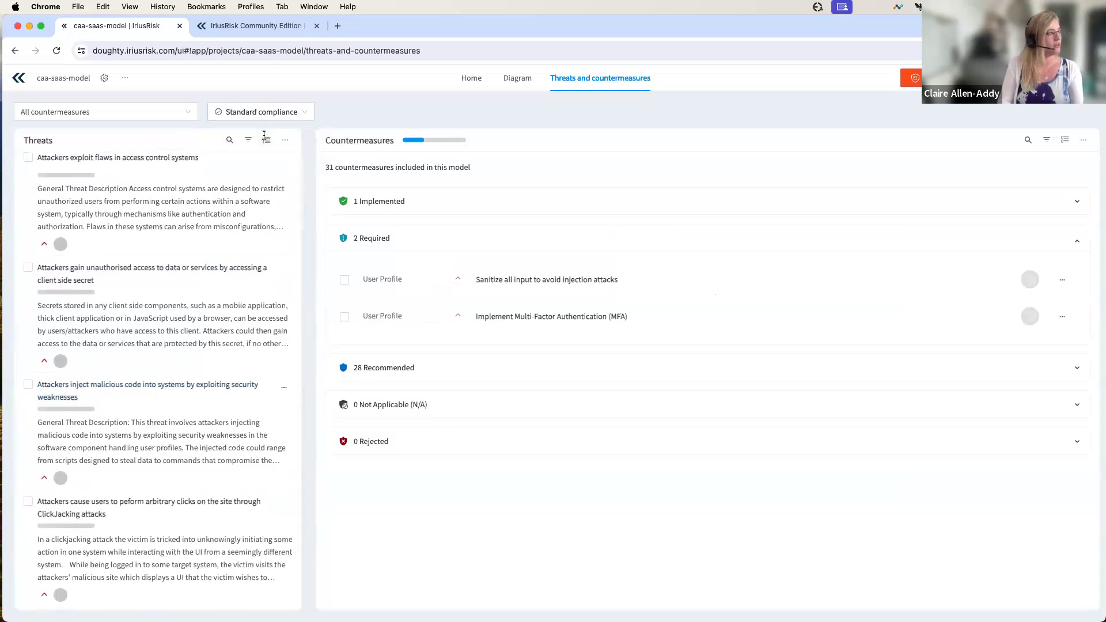
{"action": "left_click", "coordinate": [266, 140]}
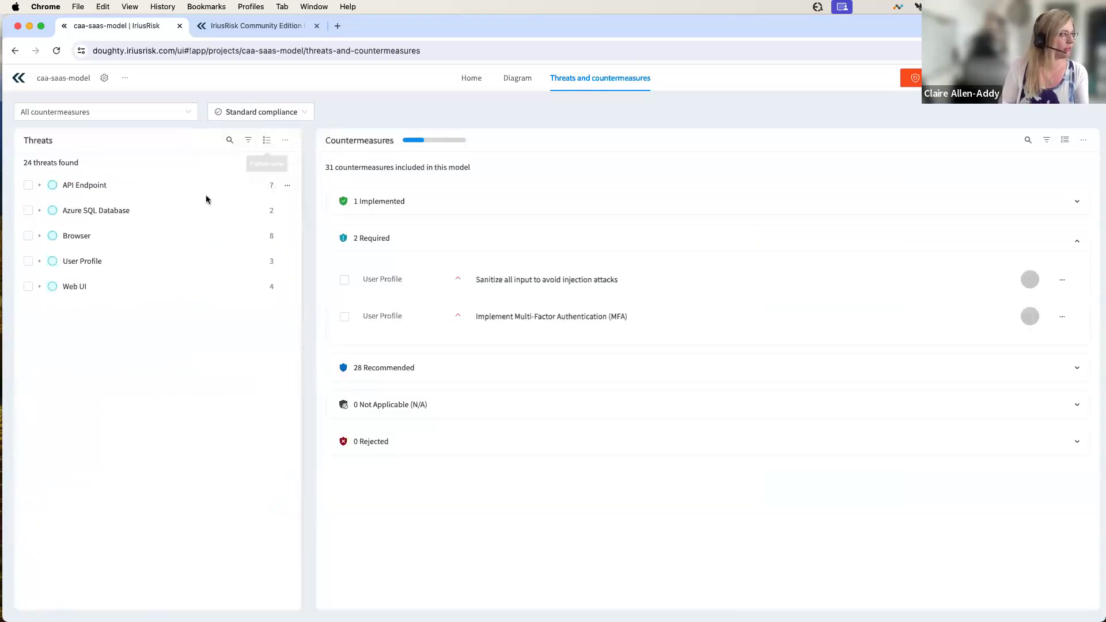
{"action": "left_click", "coordinate": [39, 287]}
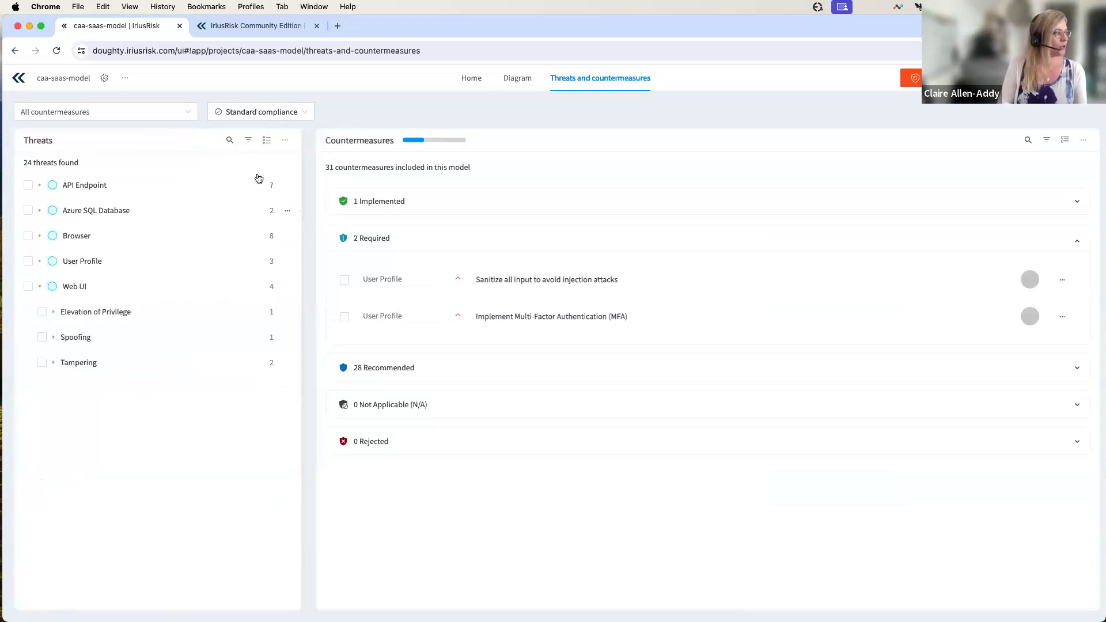
Preview the Test results about to expire view and return to All countermeasures.
{"action": "left_click", "coordinate": [163, 113]}
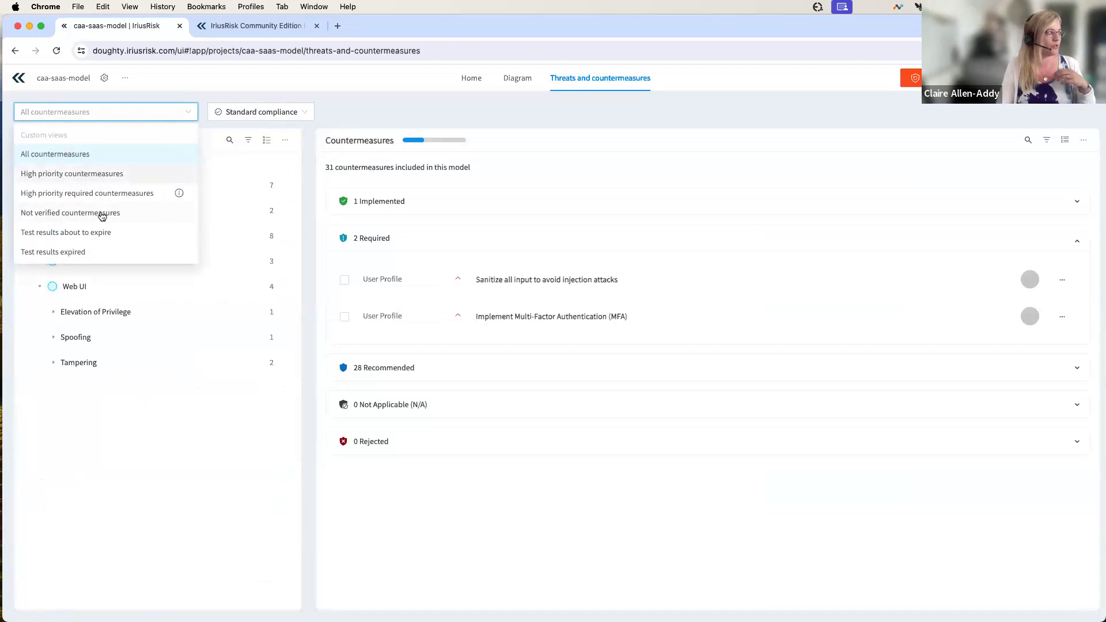
{"action": "left_click", "coordinate": [103, 235]}
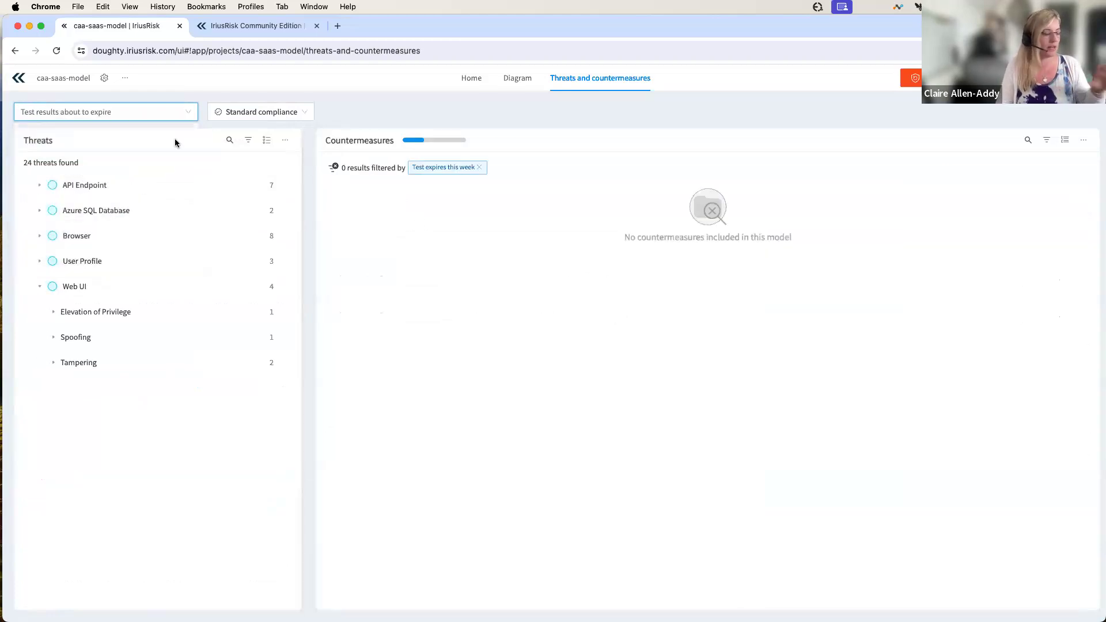
{"action": "left_click", "coordinate": [87, 114]}
{"action": "left_click", "coordinate": [81, 151]}
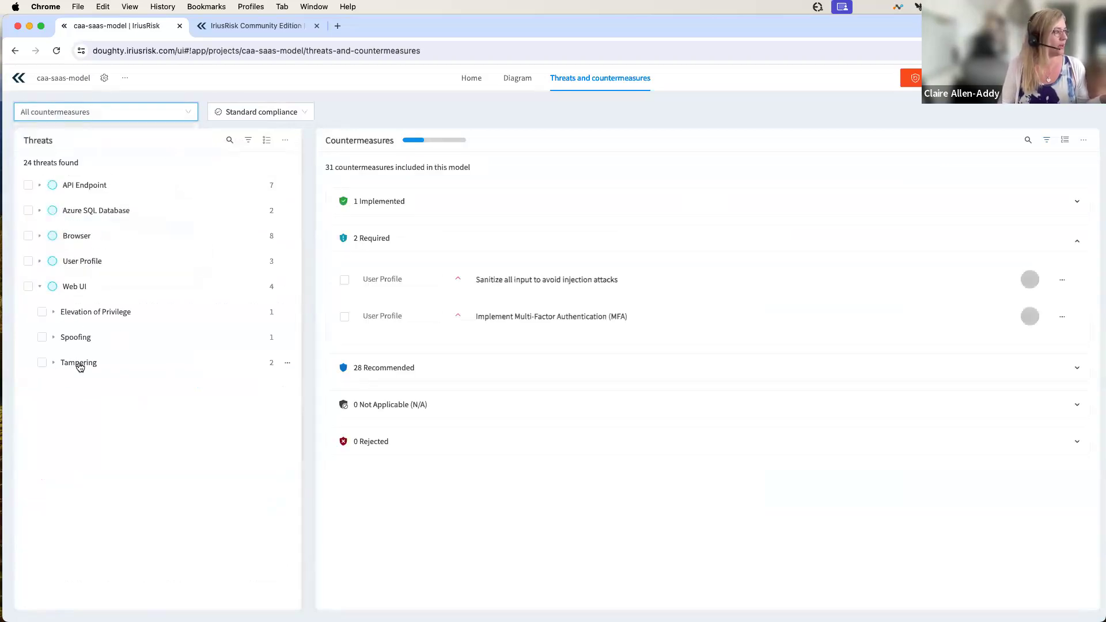
Expand Web UI's Tampering threats and open the details of the threat about injecting malicious scripts into web pages.
{"action": "left_click", "coordinate": [52, 362]}
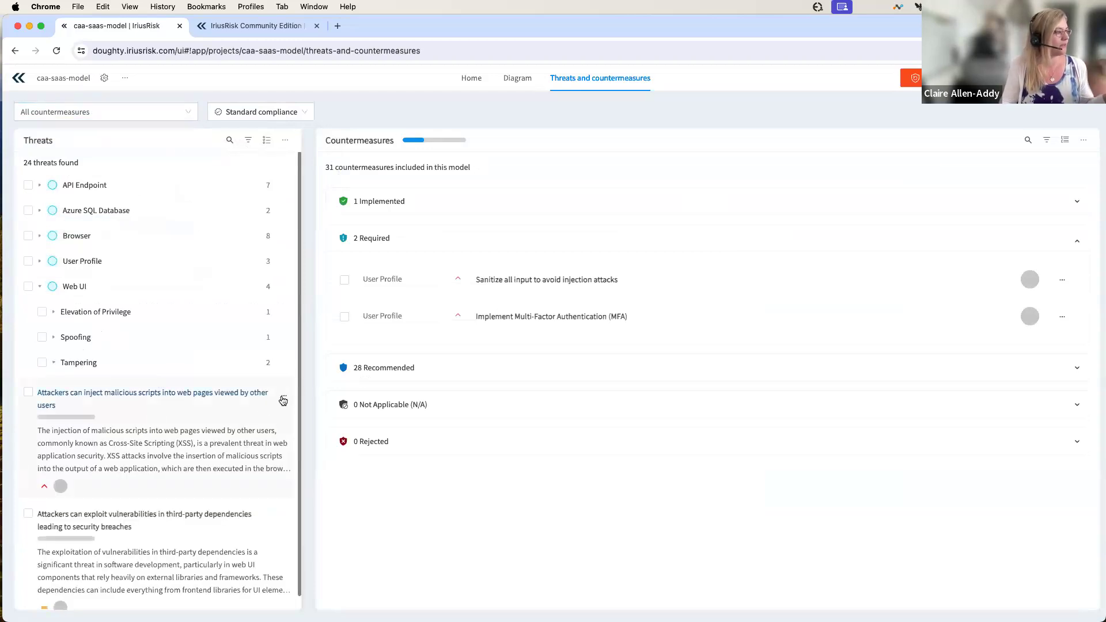
{"action": "scroll", "coordinate": [118, 442], "scroll_direction": "down", "scroll_amount": 1}
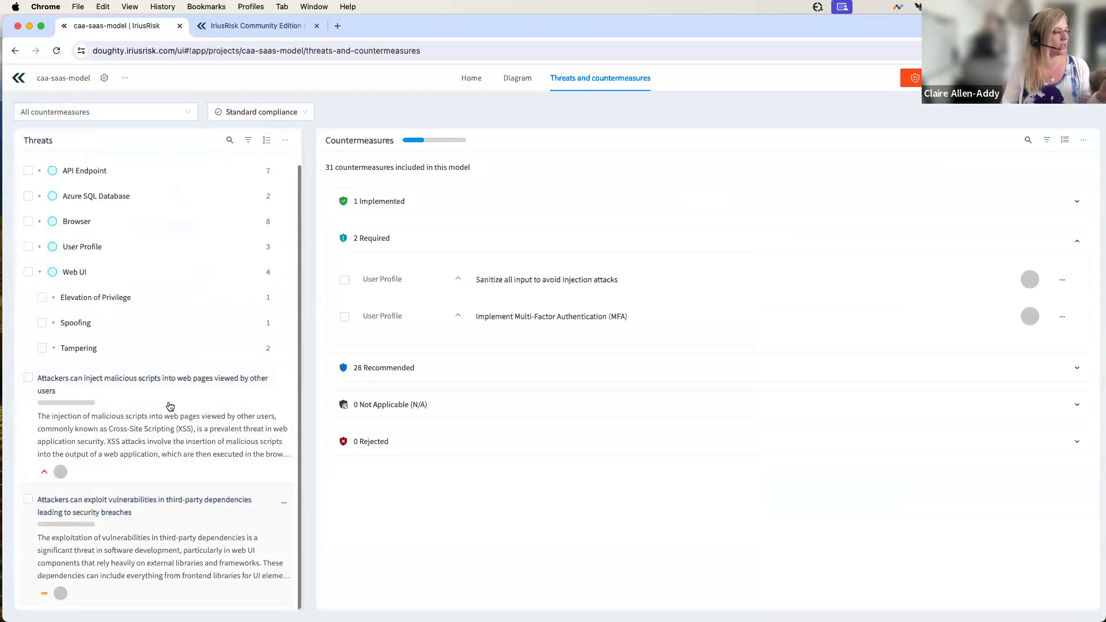
{"action": "left_click", "coordinate": [285, 385]}
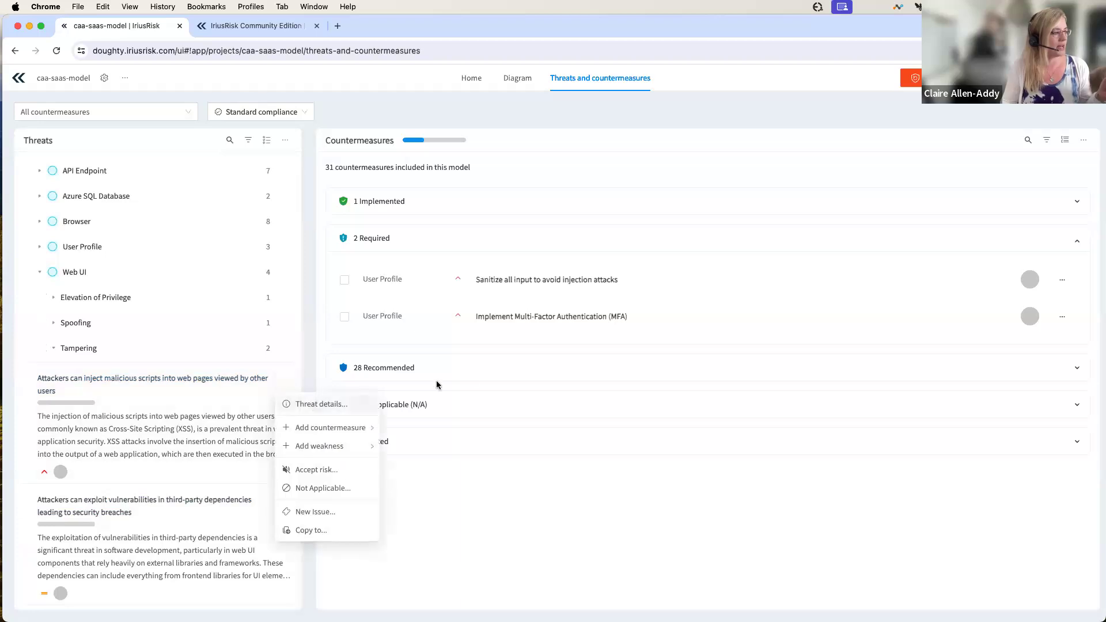
{"action": "left_click", "coordinate": [328, 402]}
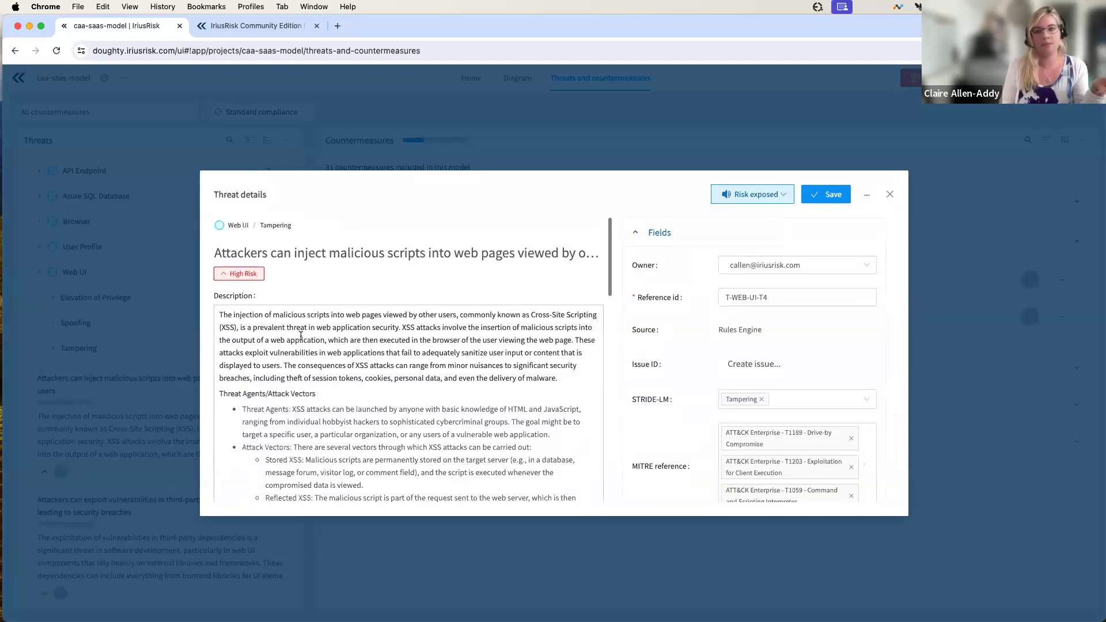
Read the script injection threat's description, impacts and attack scenarios, and check its countermeasures and risk rating.
{"action": "scroll", "coordinate": [338, 332], "scroll_direction": "down", "scroll_amount": 2}
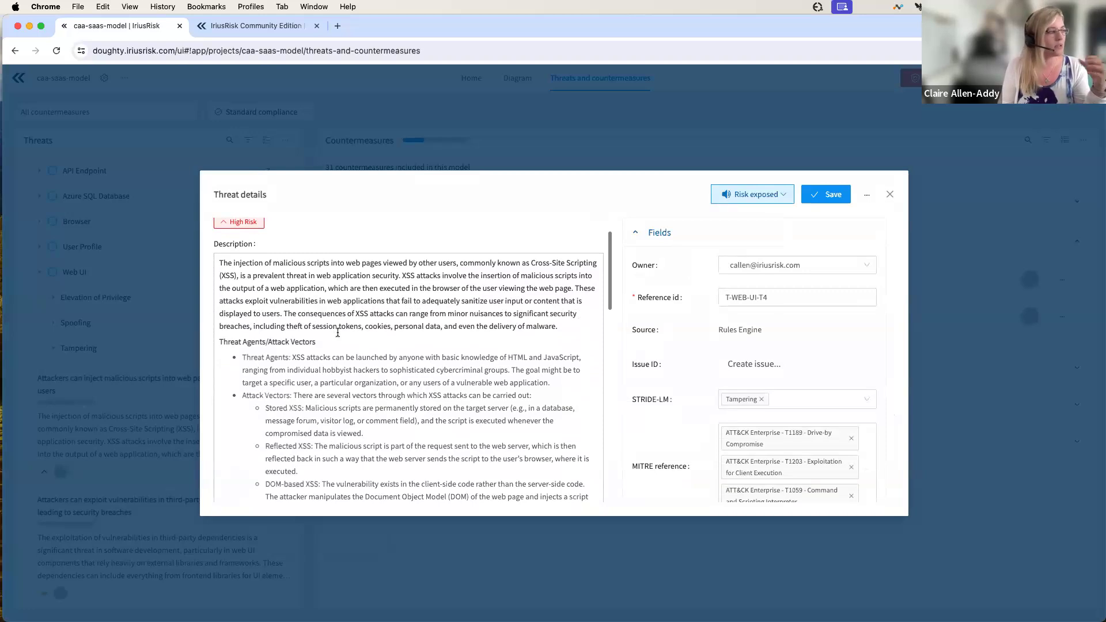
{"action": "scroll", "coordinate": [338, 332], "scroll_direction": "down", "scroll_amount": 8}
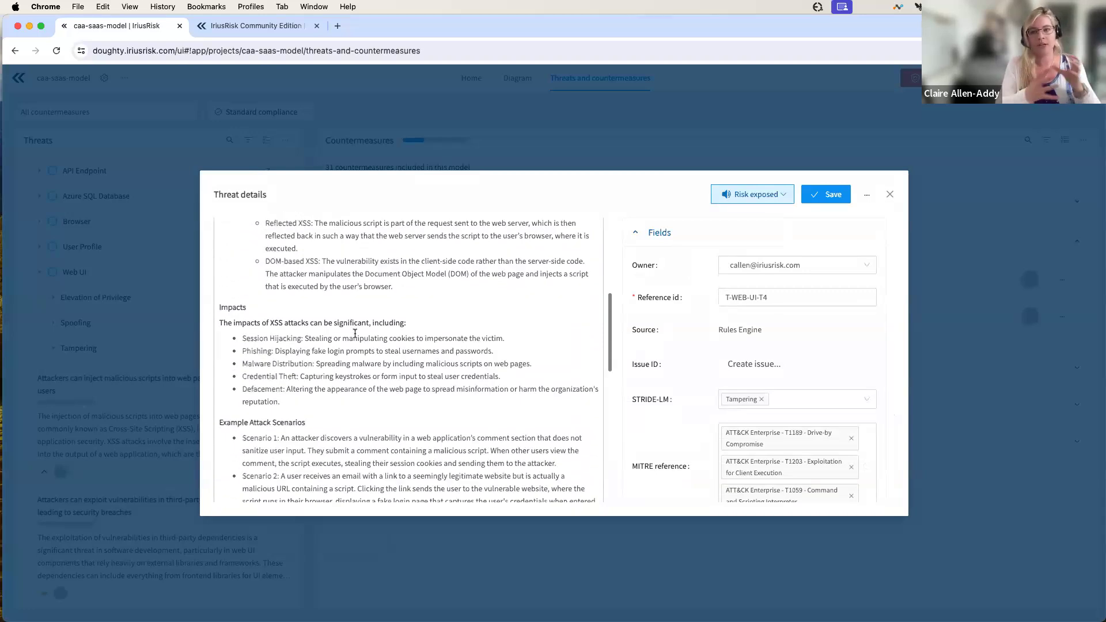
{"action": "scroll", "coordinate": [355, 333], "scroll_direction": "down", "scroll_amount": 3}
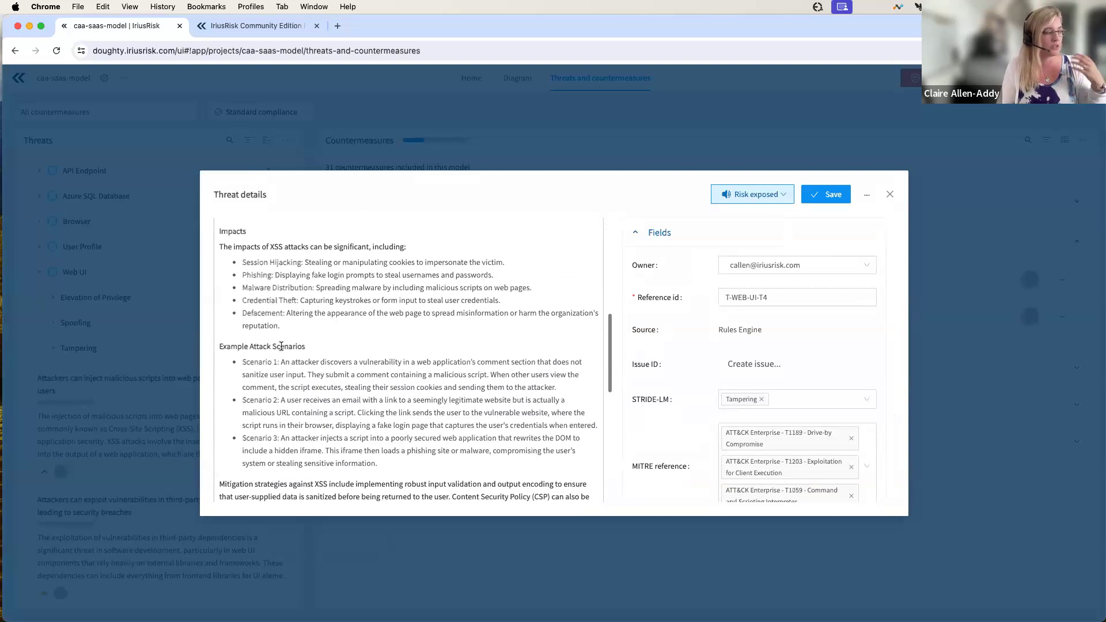
{"action": "scroll", "coordinate": [280, 345], "scroll_direction": "down", "scroll_amount": 5}
{"action": "scroll", "coordinate": [280, 346], "scroll_direction": "down", "scroll_amount": 6}
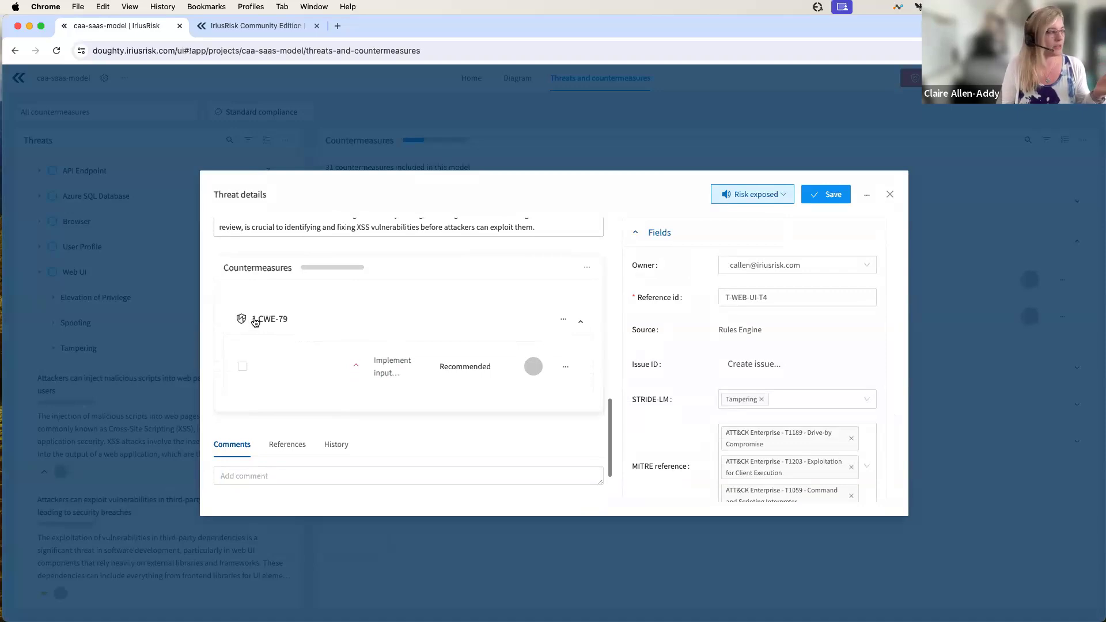
{"action": "scroll", "coordinate": [258, 321], "scroll_direction": "up", "scroll_amount": 12}
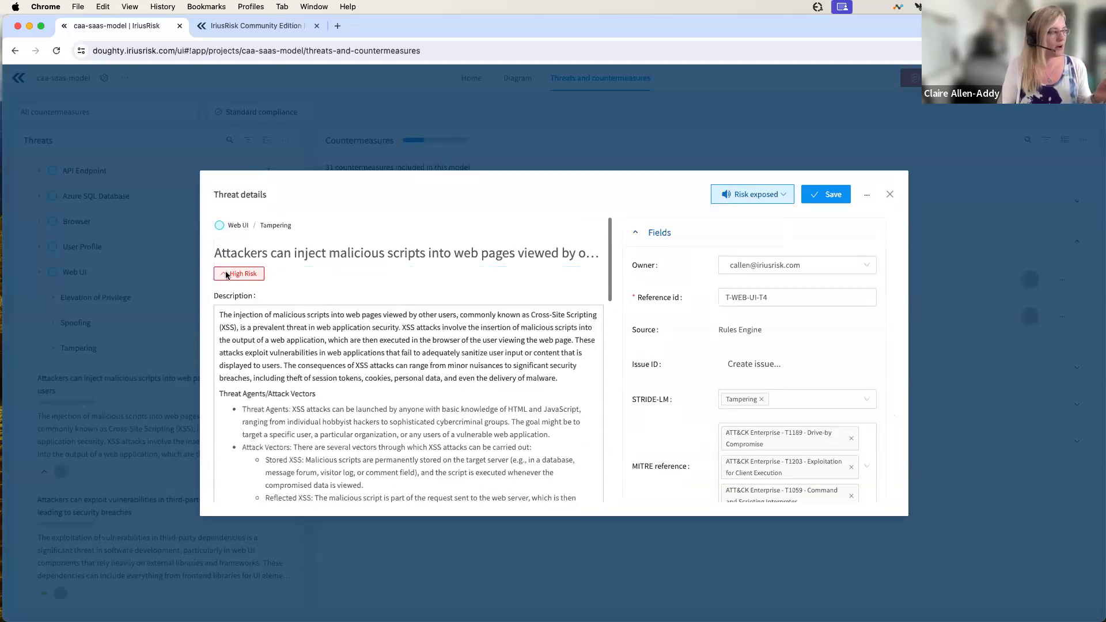
{"action": "mouse_move", "coordinate": [225, 273]}
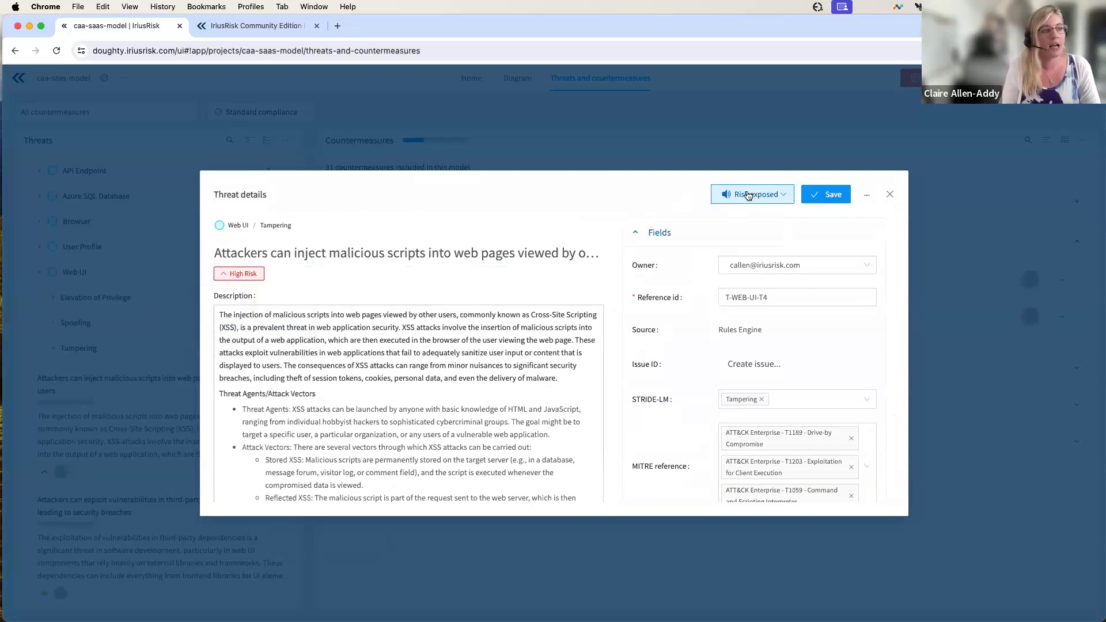
Check the threat's risk status options and examine its fields, including the STRIDE-LM category and MITRE references.
{"action": "left_click", "coordinate": [779, 195]}
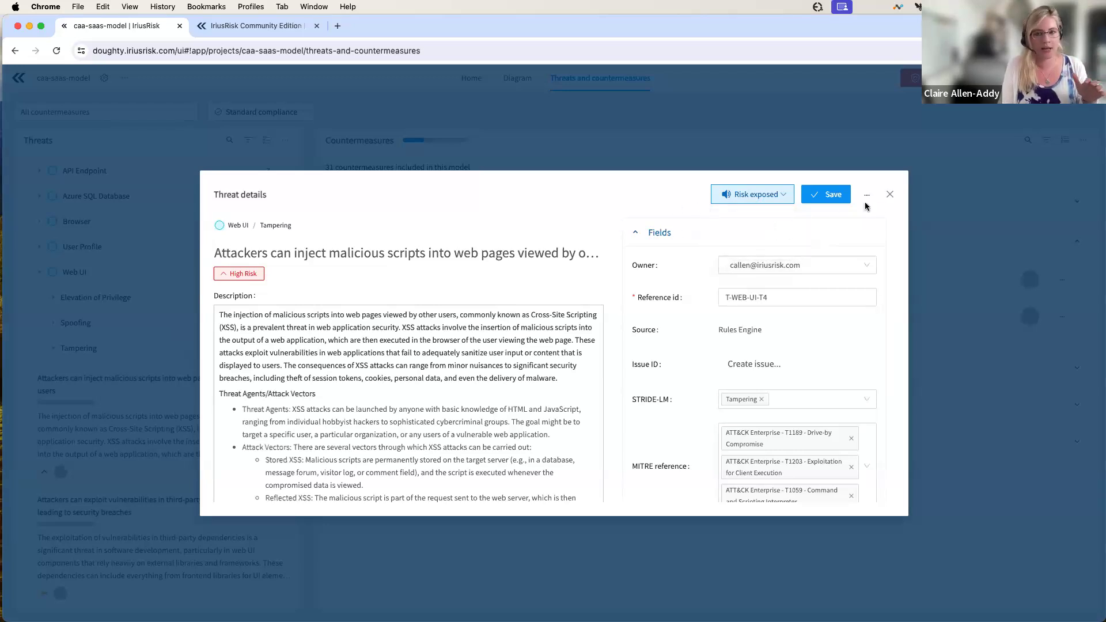
{"action": "scroll", "coordinate": [804, 334], "scroll_direction": "down", "scroll_amount": 2}
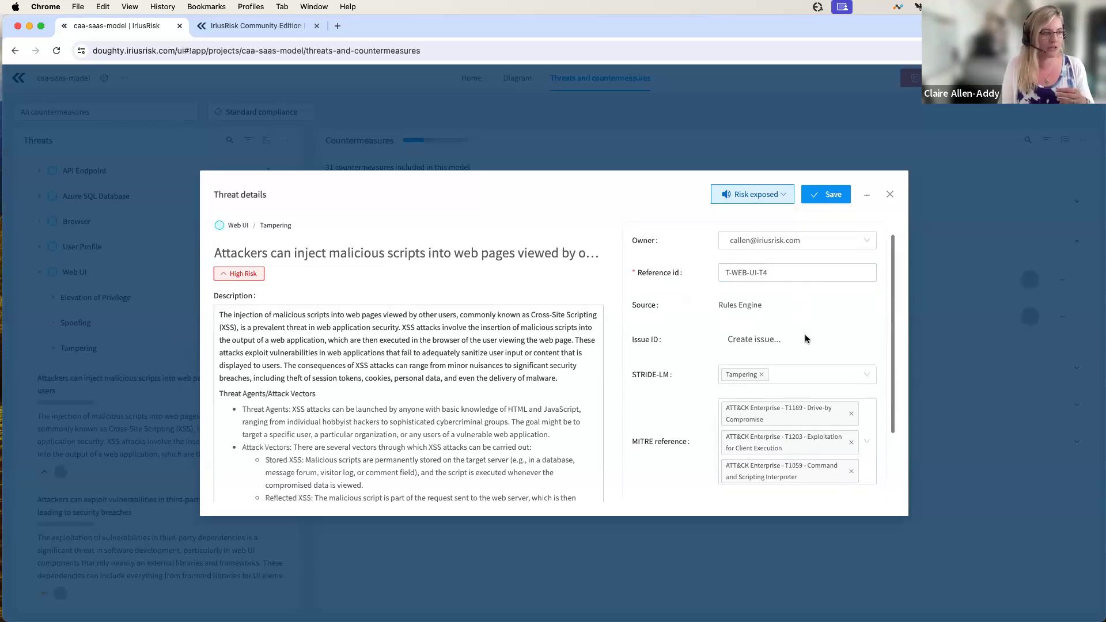
{"action": "scroll", "coordinate": [804, 340], "scroll_direction": "down", "scroll_amount": 1}
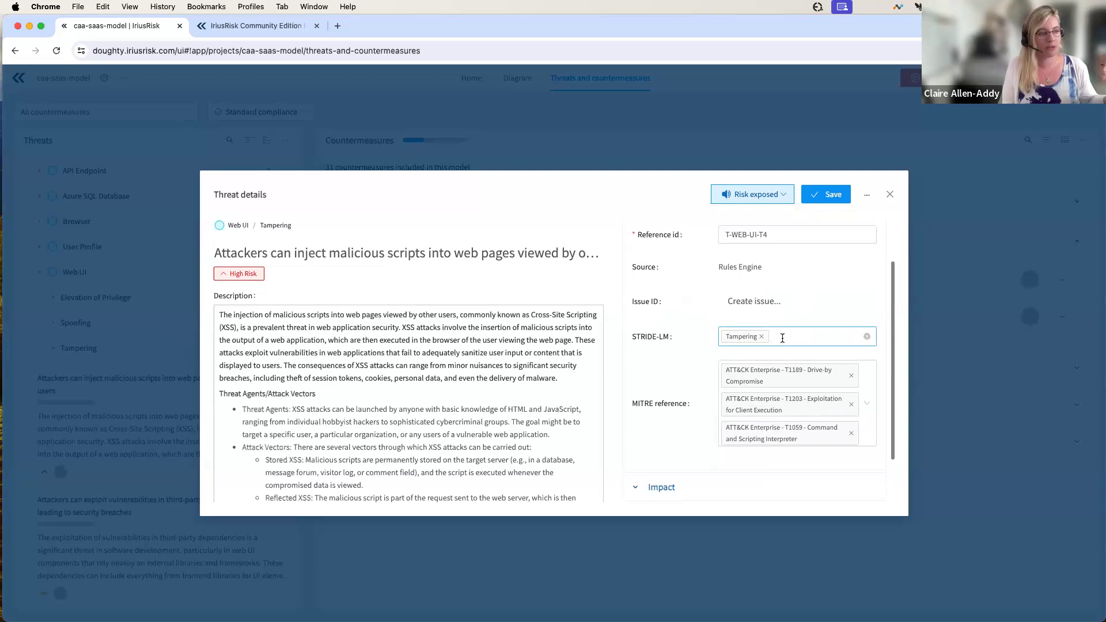
{"action": "scroll", "coordinate": [764, 385], "scroll_direction": "down", "scroll_amount": 3}
{"action": "scroll", "coordinate": [765, 386], "scroll_direction": "down", "scroll_amount": 4}
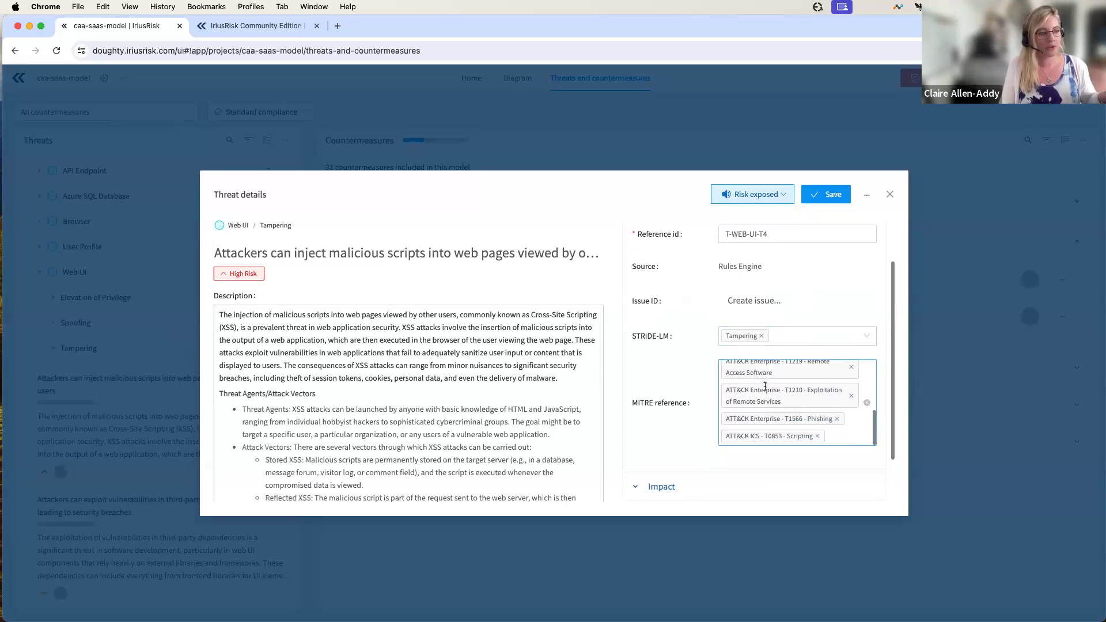
{"action": "scroll", "coordinate": [765, 386], "scroll_direction": "down", "scroll_amount": 1}
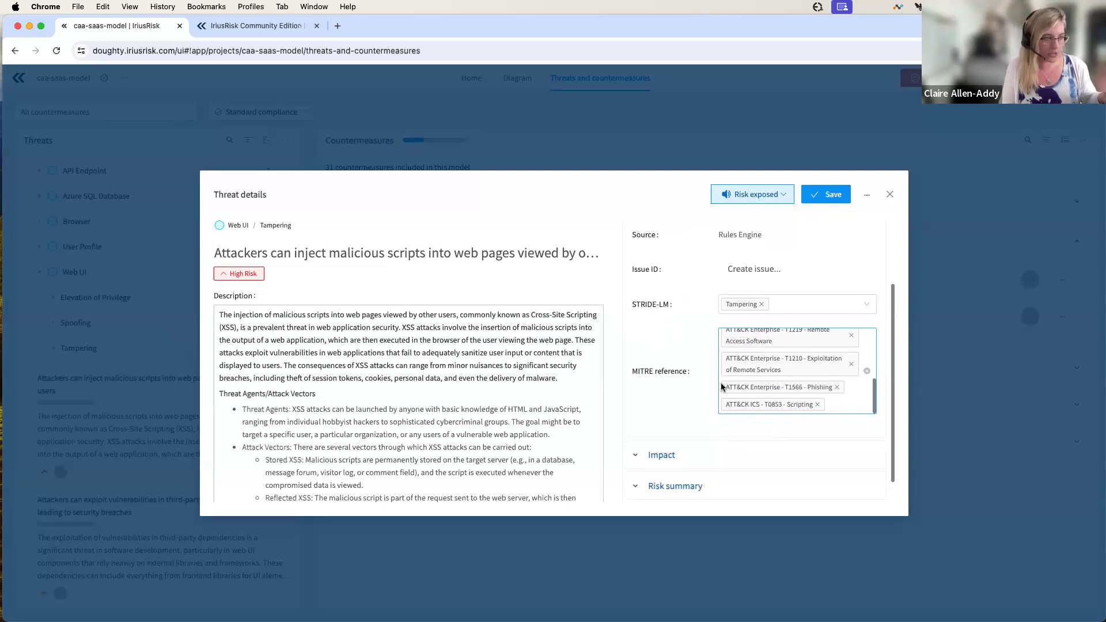
{"action": "scroll", "coordinate": [787, 376], "scroll_direction": "up", "scroll_amount": 2}
{"action": "scroll", "coordinate": [787, 376], "scroll_direction": "up", "scroll_amount": 3}
{"action": "scroll", "coordinate": [788, 382], "scroll_direction": "down", "scroll_amount": 3}
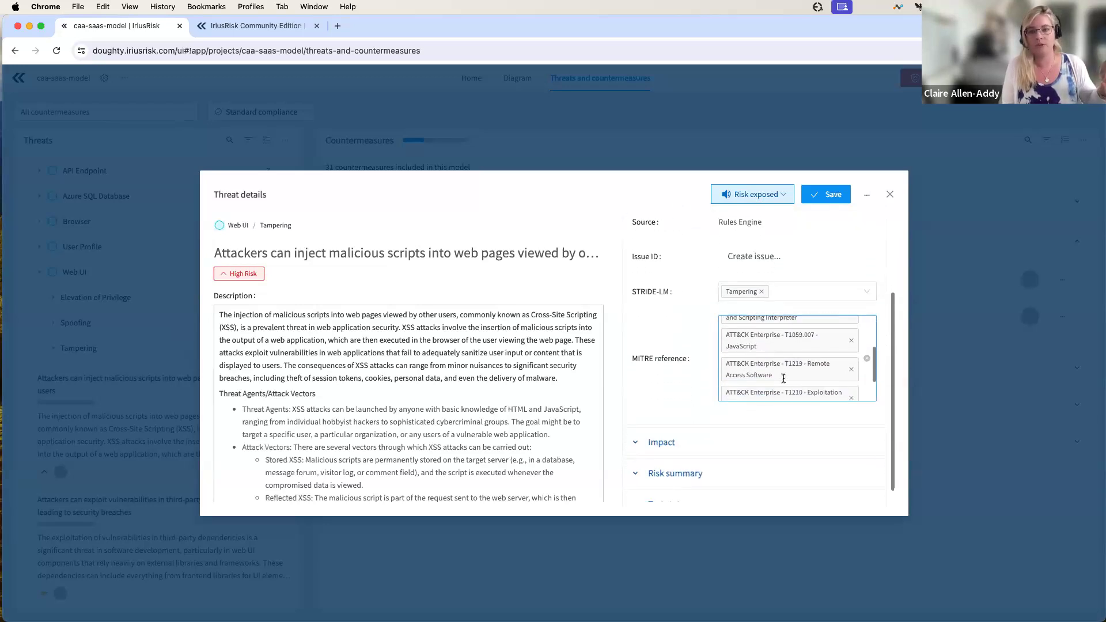
Review the threat's Impact, Risk summary and Test state sections and close its details without changes.
{"action": "left_click", "coordinate": [661, 432]}
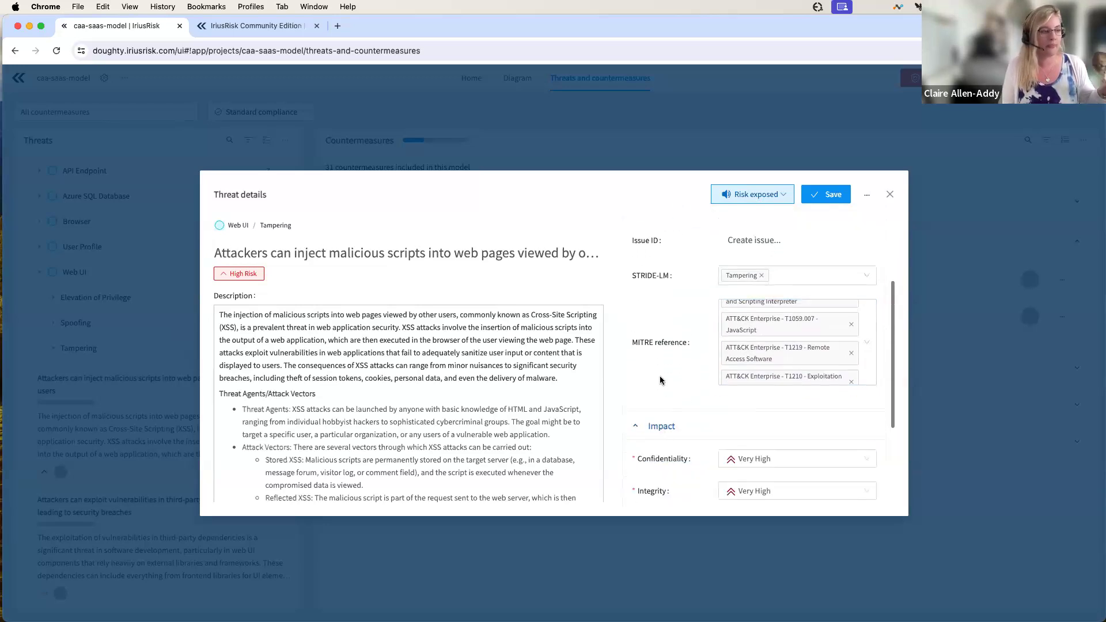
{"action": "scroll", "coordinate": [659, 375], "scroll_direction": "down", "scroll_amount": 3}
{"action": "scroll", "coordinate": [660, 378], "scroll_direction": "down", "scroll_amount": 1}
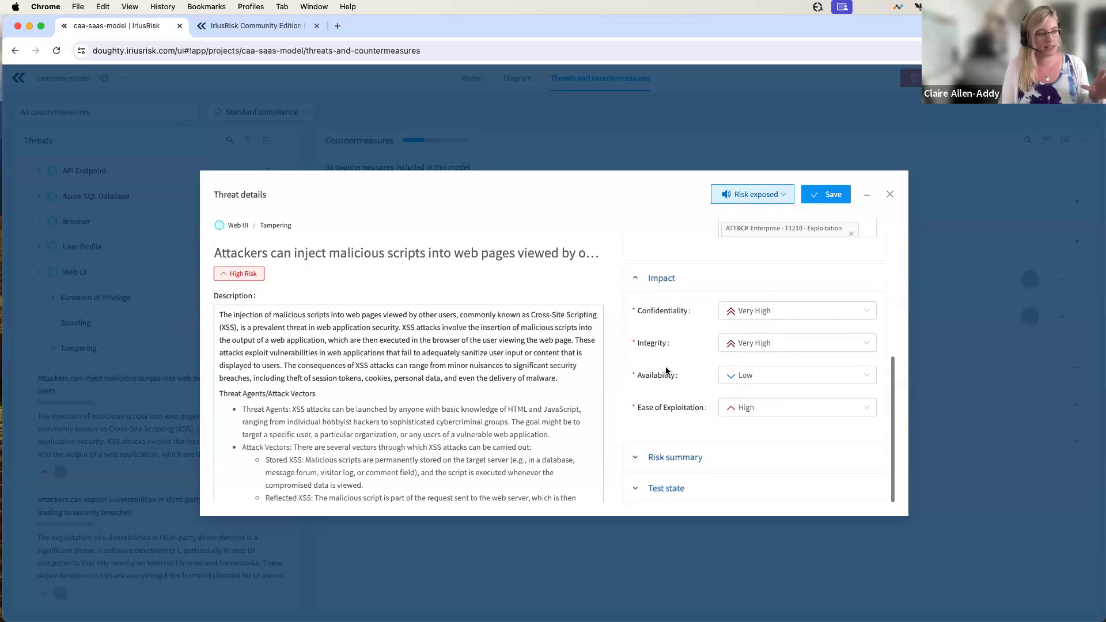
{"action": "left_click", "coordinate": [682, 457]}
{"action": "scroll", "coordinate": [673, 366], "scroll_direction": "down", "scroll_amount": 3}
{"action": "scroll", "coordinate": [673, 366], "scroll_direction": "down", "scroll_amount": 2}
{"action": "left_click", "coordinate": [662, 486]}
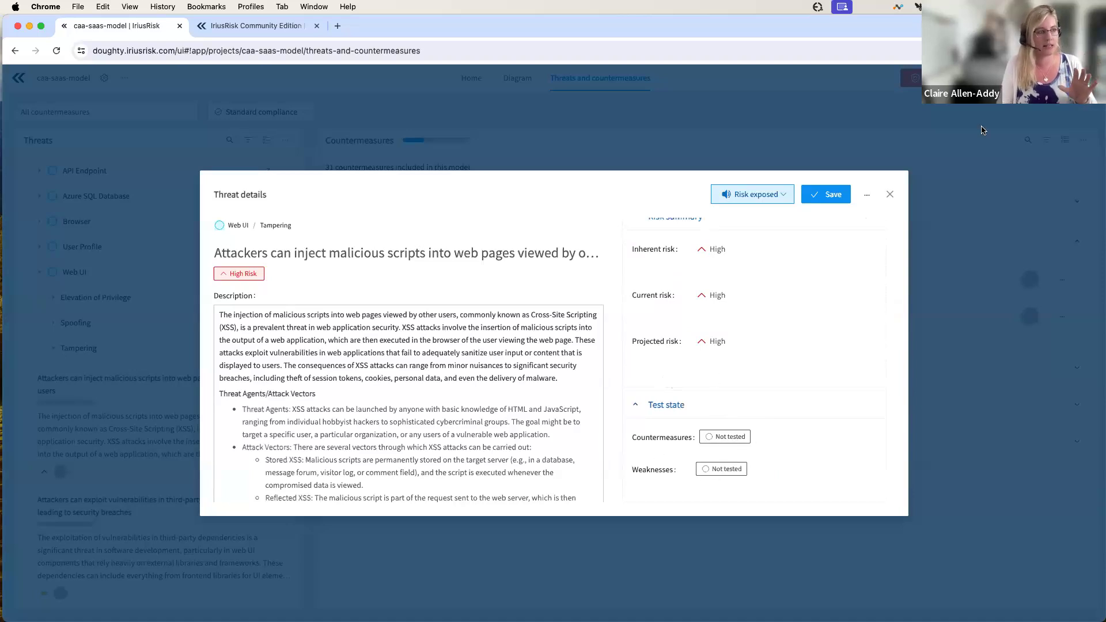
{"action": "left_click", "coordinate": [890, 195]}
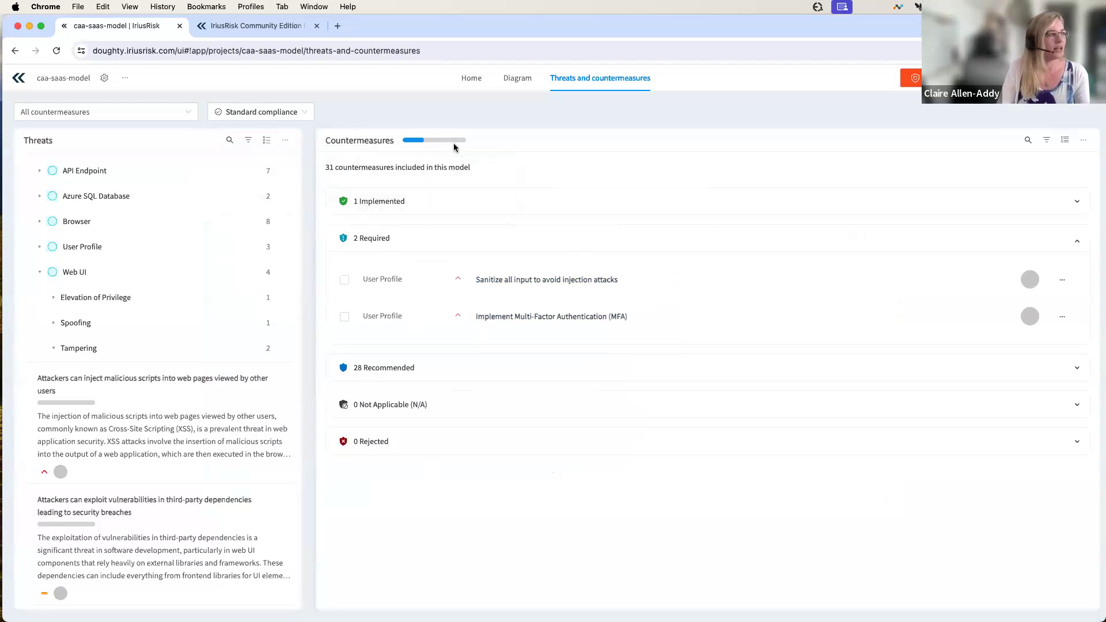
Select Web UI's script injection threat and mark its input validation, output encoding and Content Security Policy countermeasure as Require.
{"action": "mouse_move", "coordinate": [417, 144]}
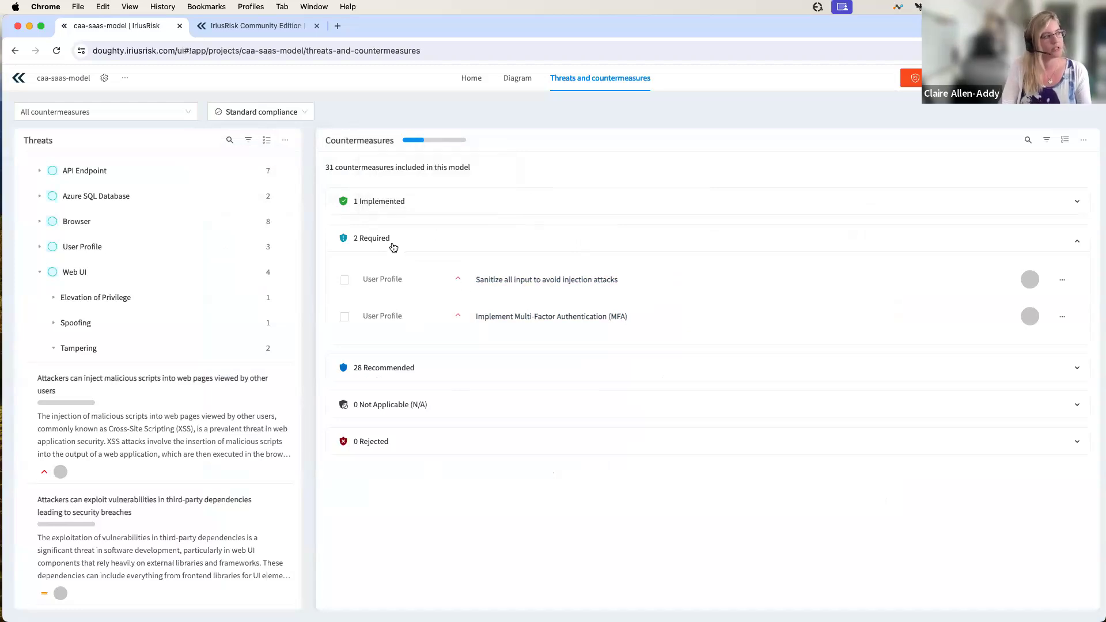
{"action": "left_click", "coordinate": [149, 445]}
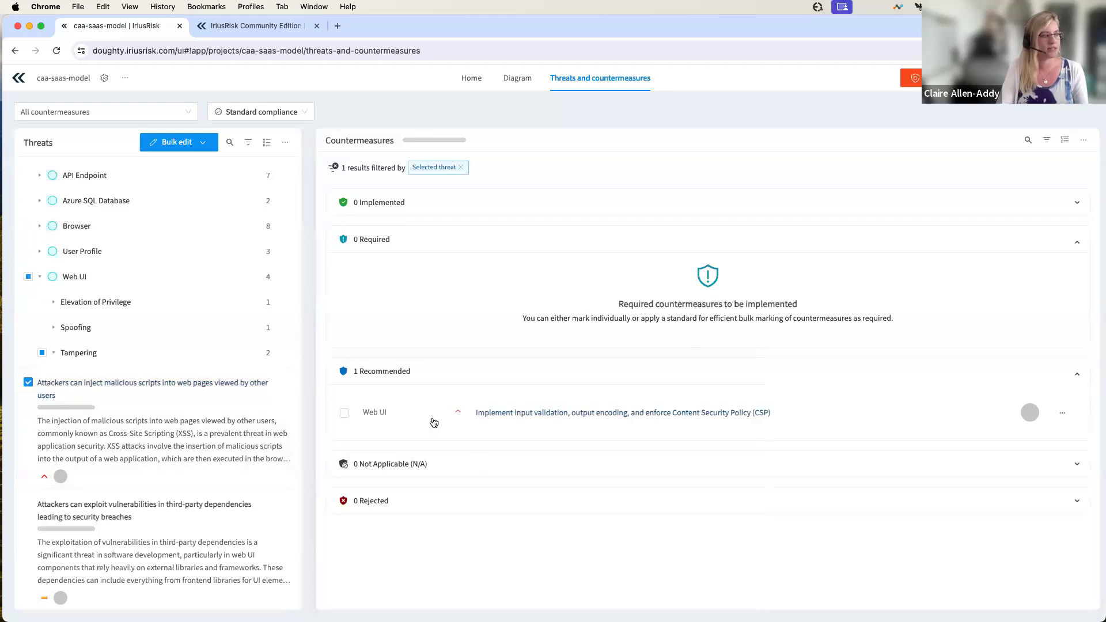
{"action": "left_click", "coordinate": [345, 414]}
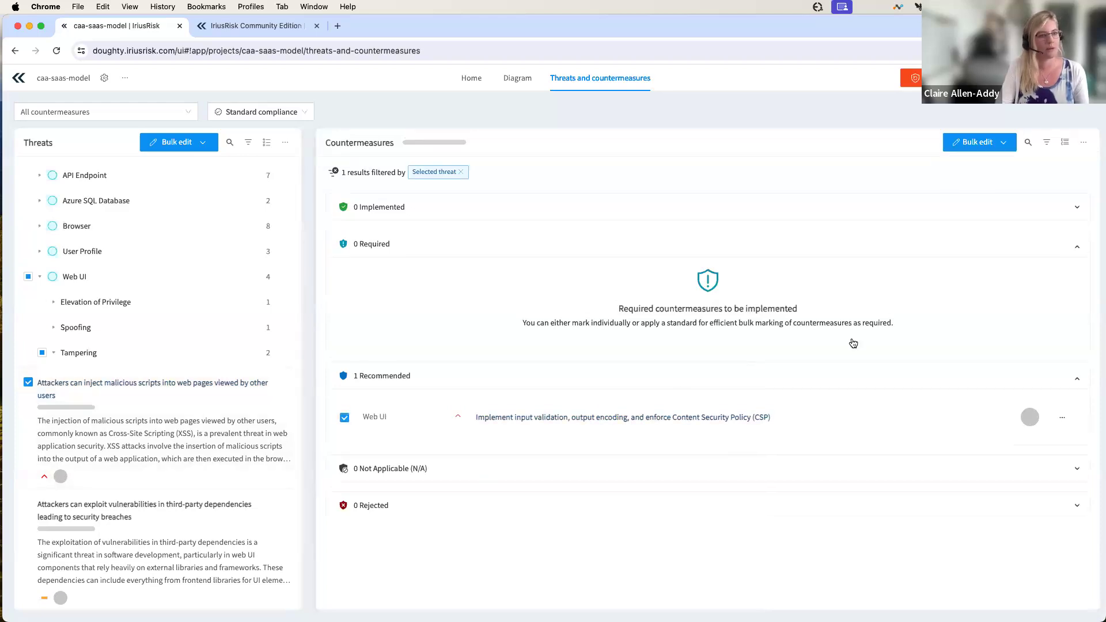
{"action": "left_click", "coordinate": [979, 142]}
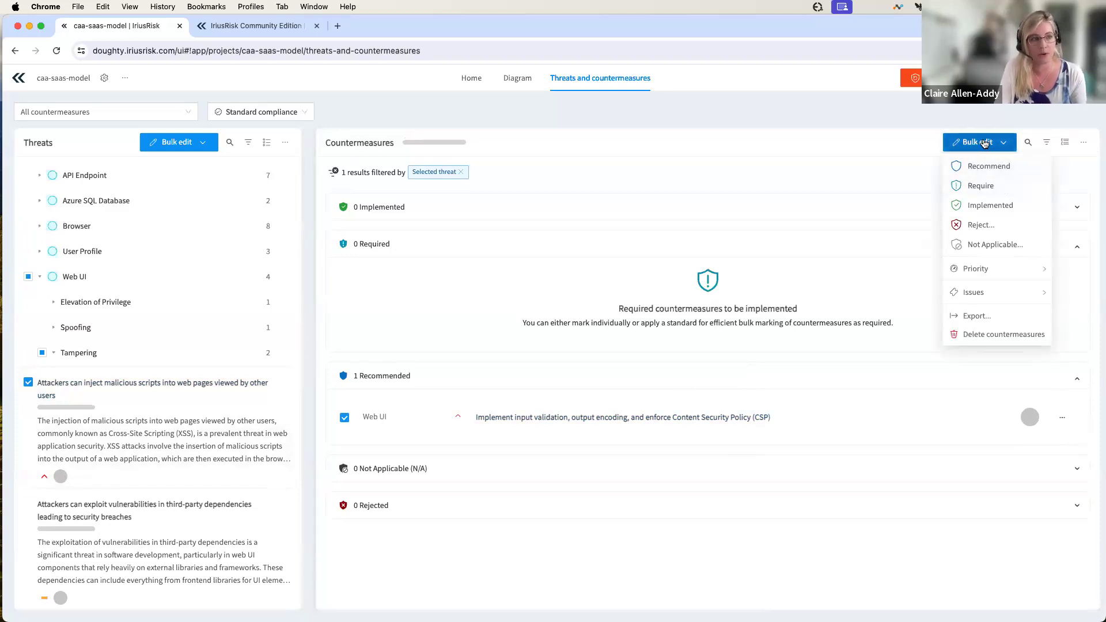
{"action": "mouse_move", "coordinate": [986, 274]}
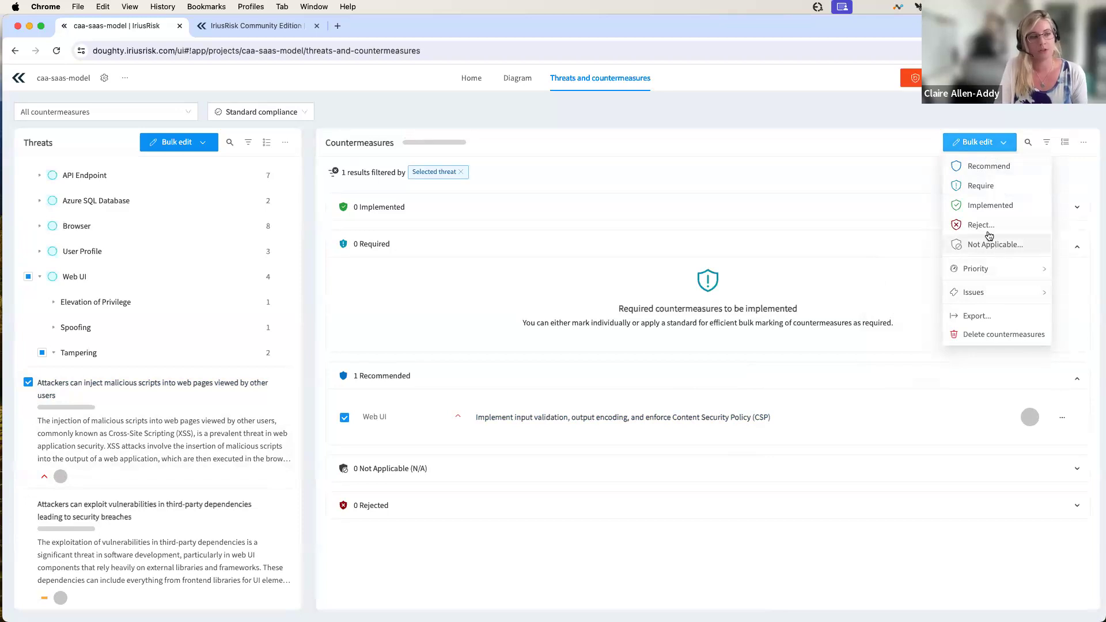
{"action": "left_click", "coordinate": [980, 187]}
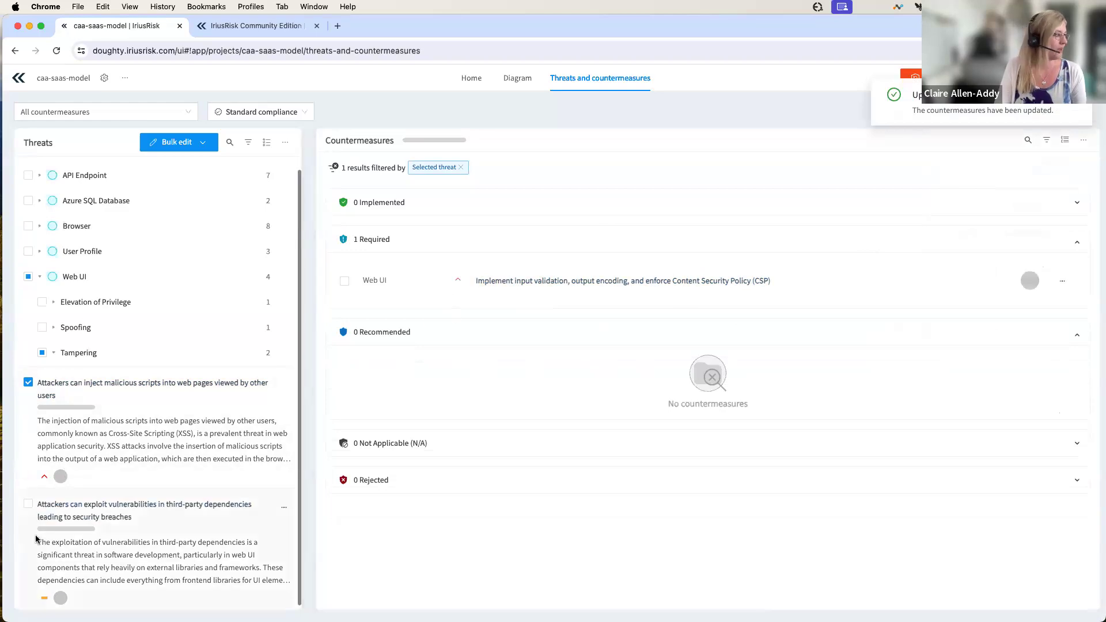
Mark "Sanitize all input to avoid injection attacks" as Require for User Profile's Tampering threat, then clear the threat filter and check countermeasure progress.
{"action": "left_click", "coordinate": [40, 251]}
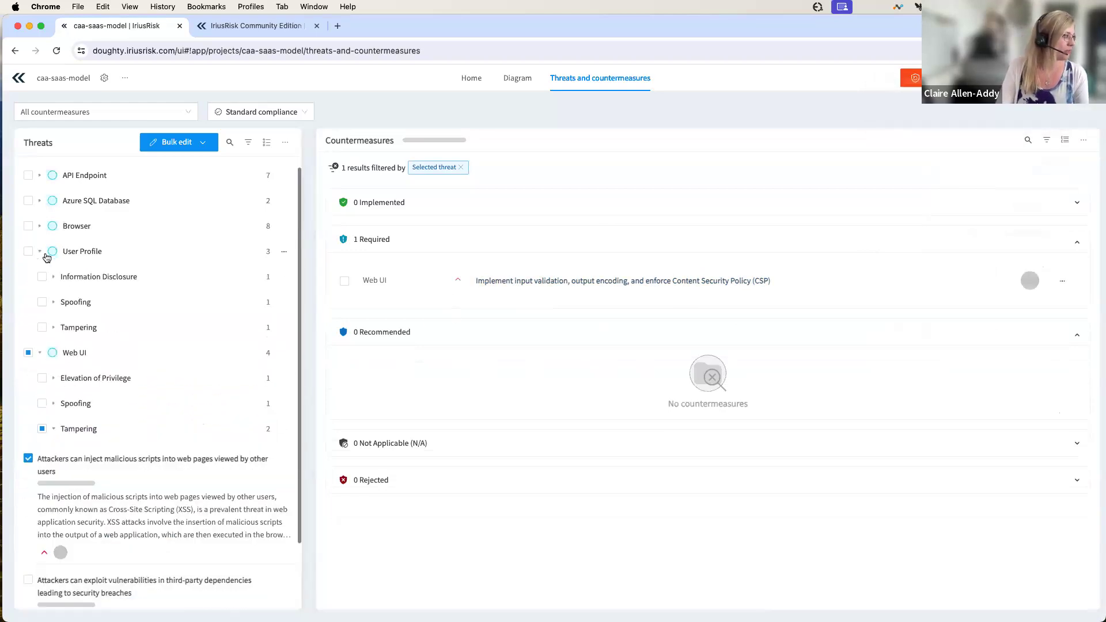
{"action": "left_click", "coordinate": [53, 327]}
{"action": "left_click", "coordinate": [116, 409]}
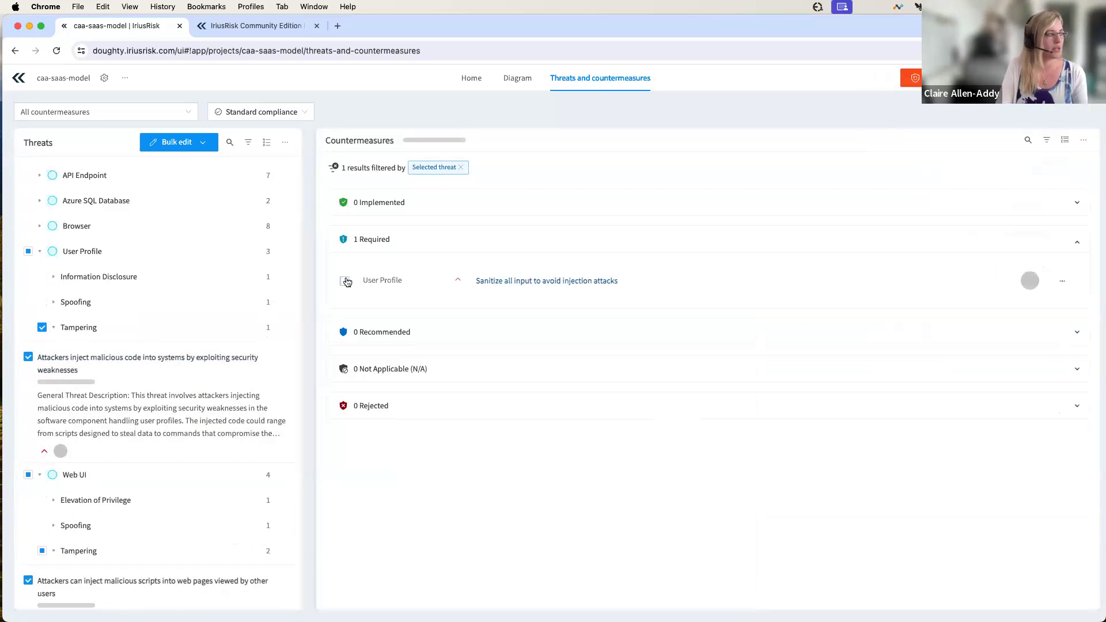
{"action": "left_click", "coordinate": [1062, 282]}
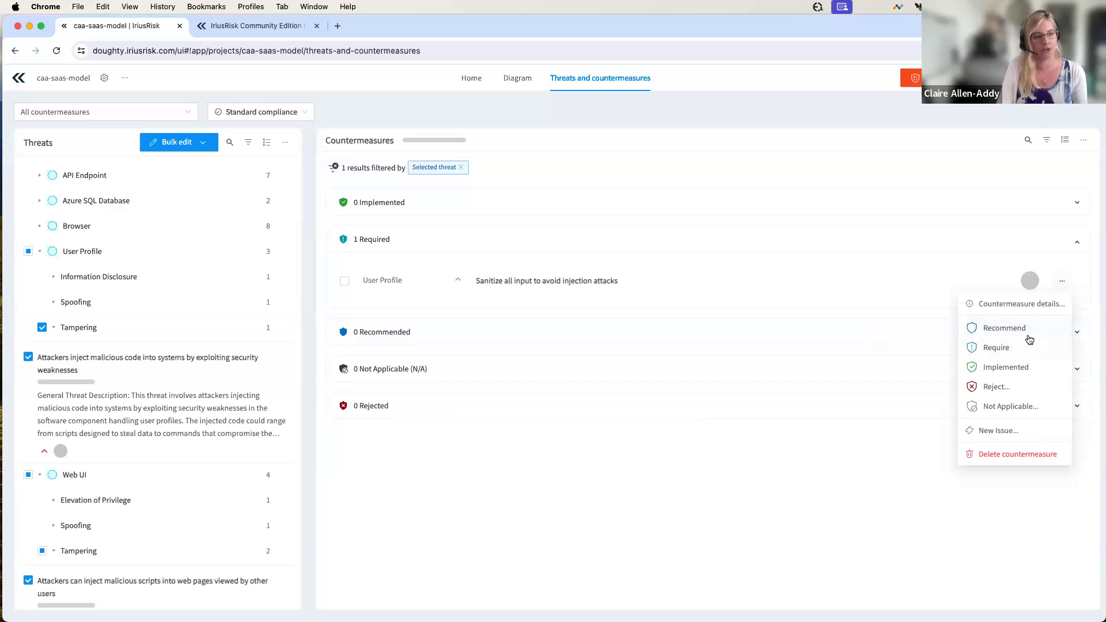
{"action": "left_click", "coordinate": [1003, 349]}
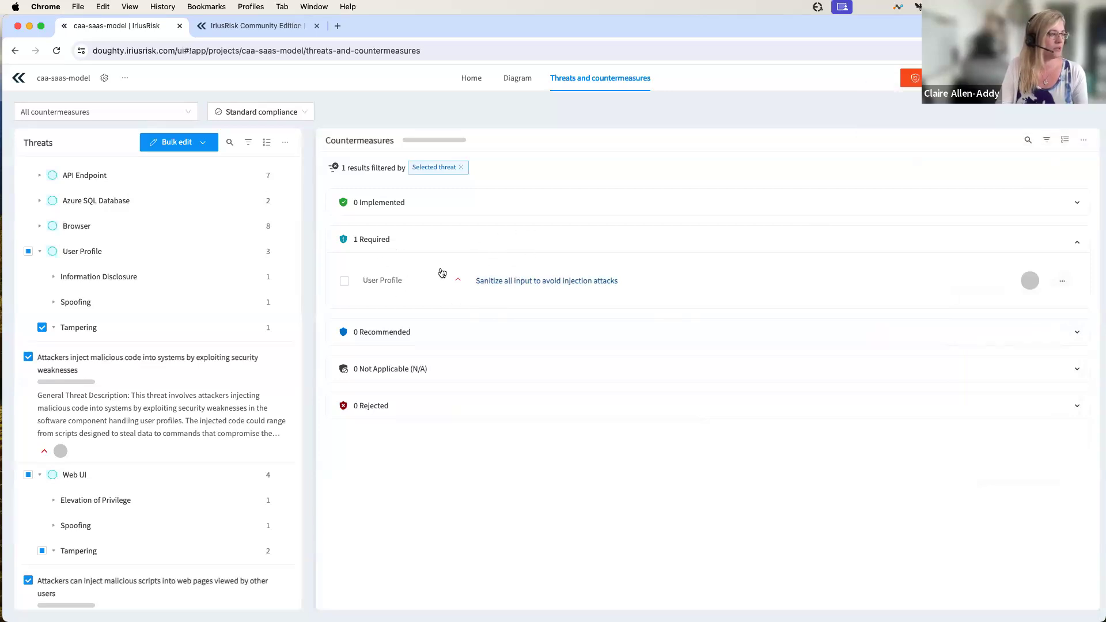
{"action": "left_click", "coordinate": [461, 167]}
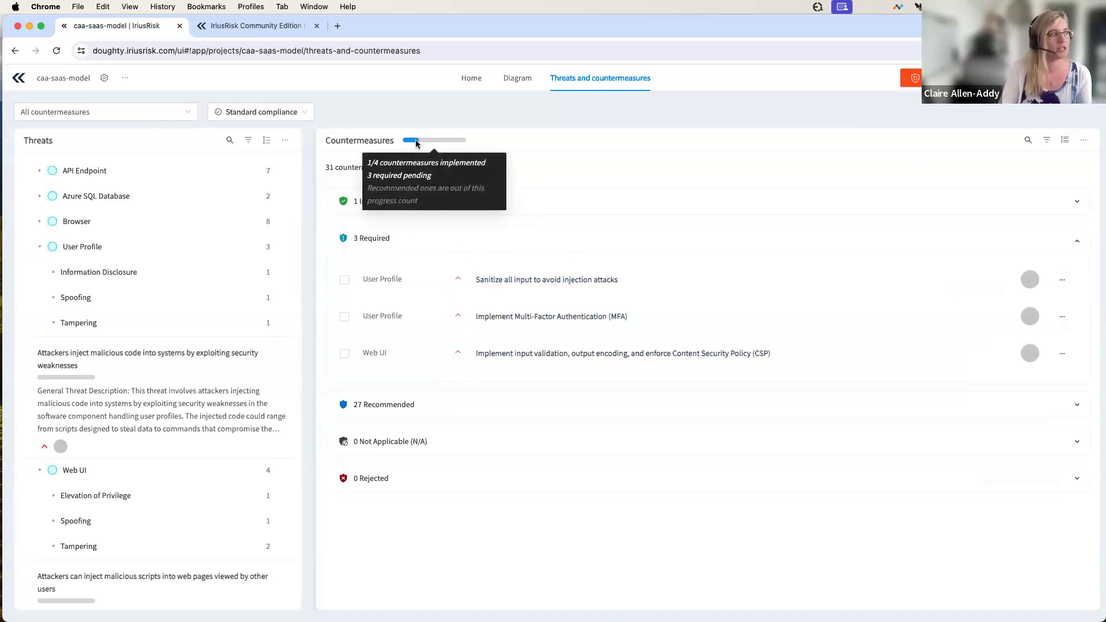
{"action": "mouse_move", "coordinate": [427, 143]}
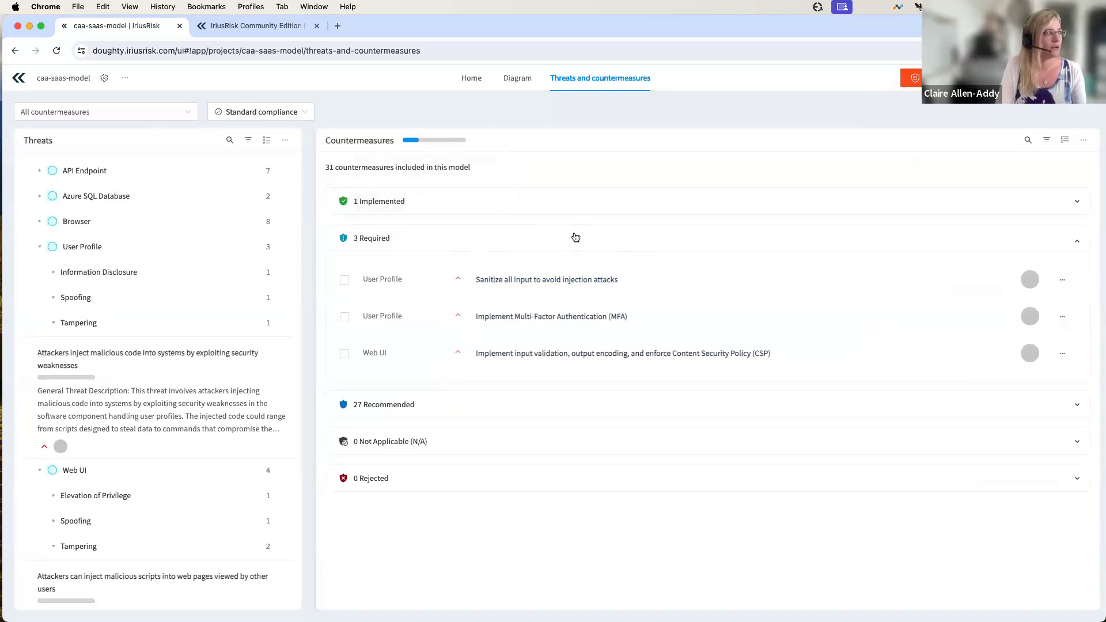
Browse the compliance standards and filter the countermeasures by PCI-DSS-v3.2.1.
{"action": "left_click", "coordinate": [292, 117]}
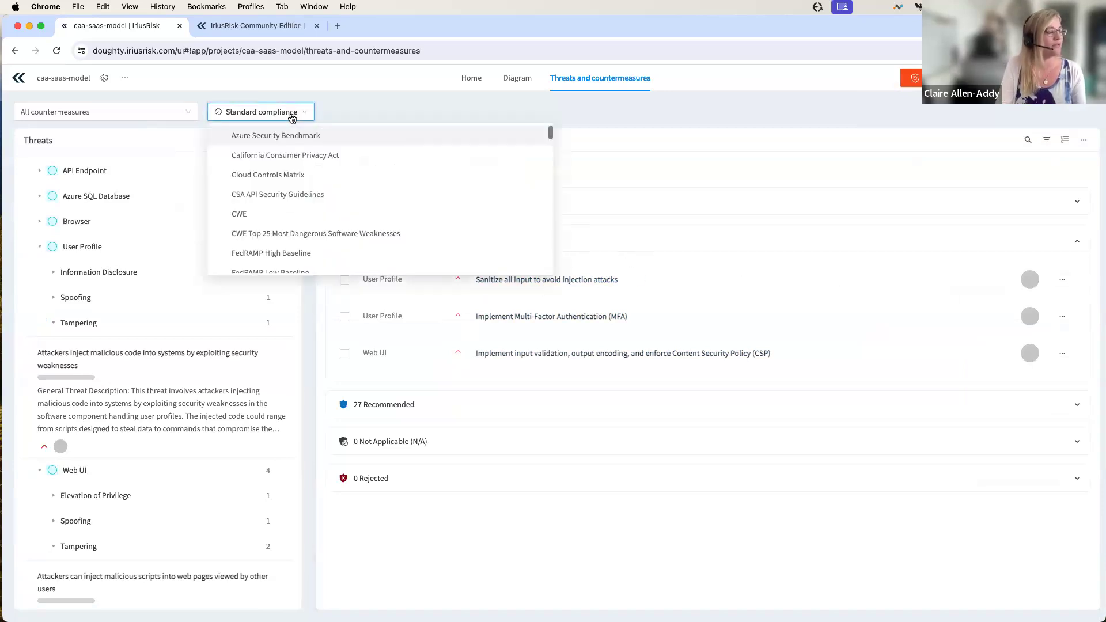
{"action": "left_click", "coordinate": [620, 135]}
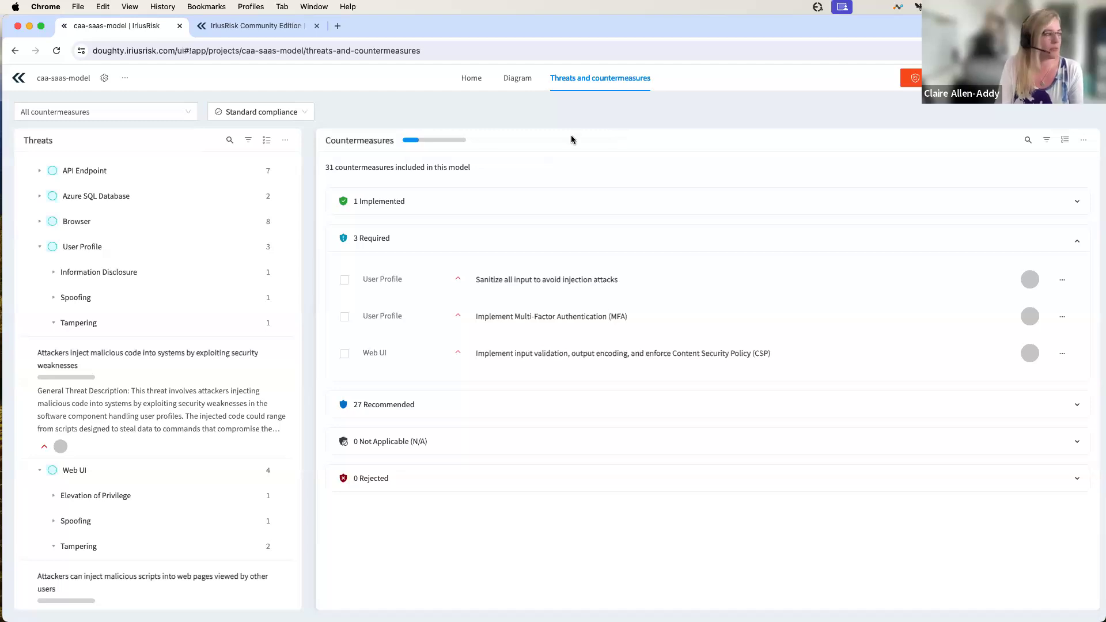
{"action": "left_click", "coordinate": [294, 115]}
{"action": "scroll", "coordinate": [320, 180], "scroll_direction": "down", "scroll_amount": 5}
{"action": "scroll", "coordinate": [320, 184], "scroll_direction": "down", "scroll_amount": 10}
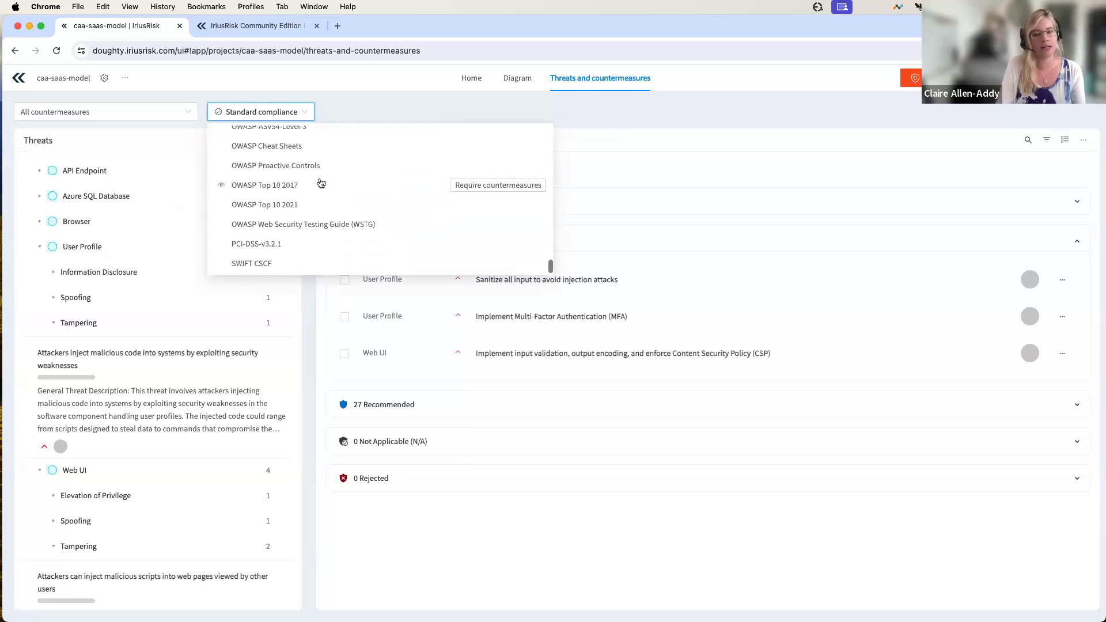
{"action": "left_click", "coordinate": [253, 247]}
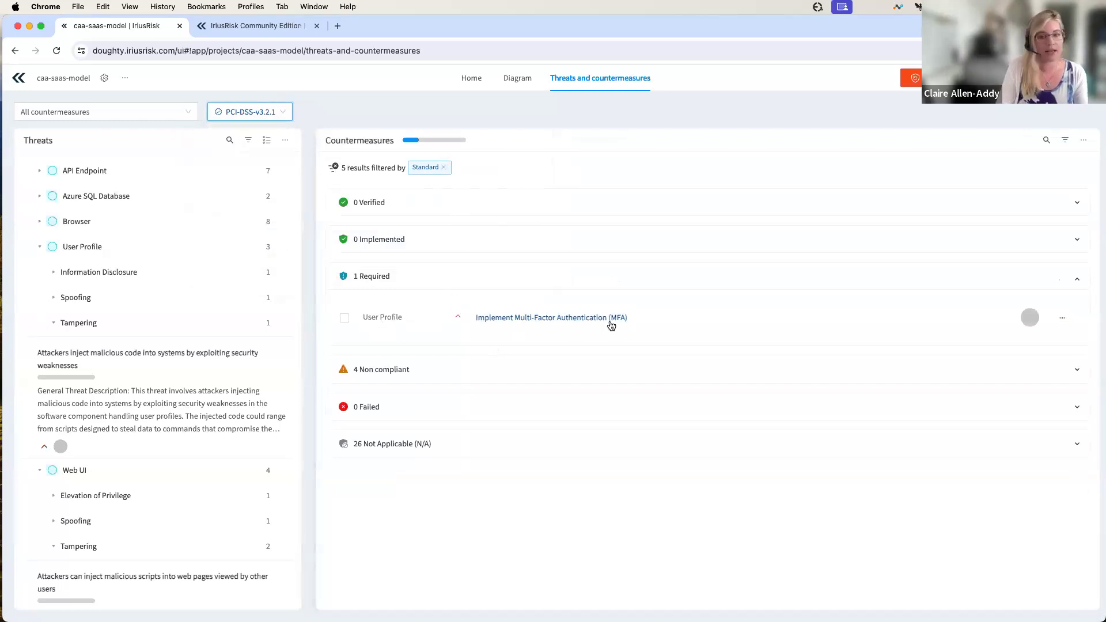
Review the non-compliant PCI-DSS-v3.2.1 countermeasures and change all of them to required.
{"action": "left_click", "coordinate": [430, 376]}
{"action": "scroll", "coordinate": [479, 383], "scroll_direction": "down", "scroll_amount": 1}
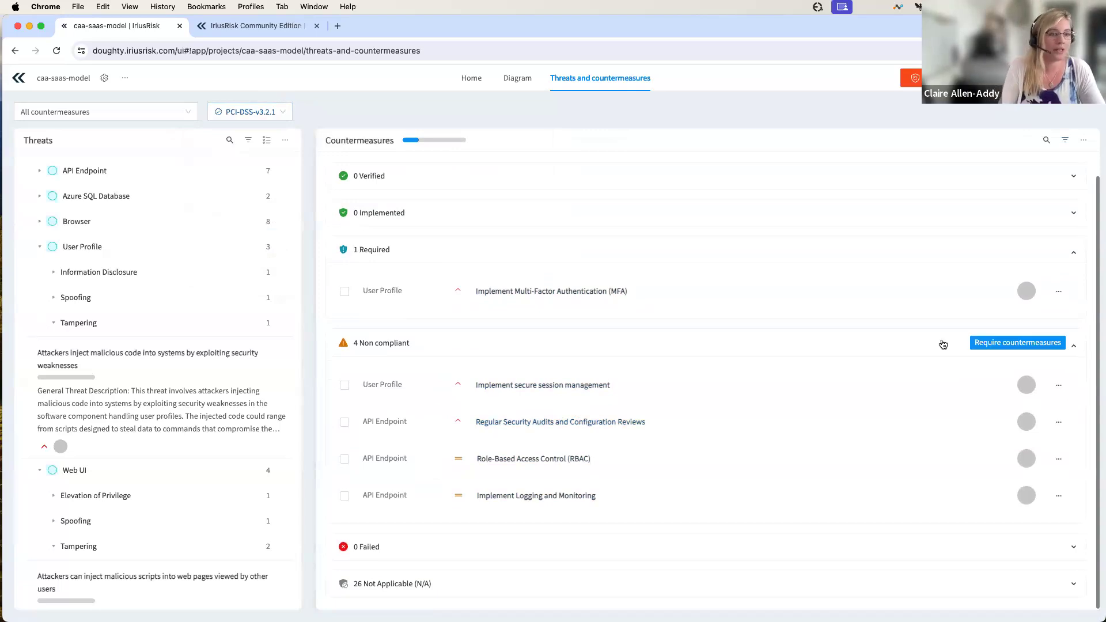
{"action": "left_click", "coordinate": [1003, 341]}
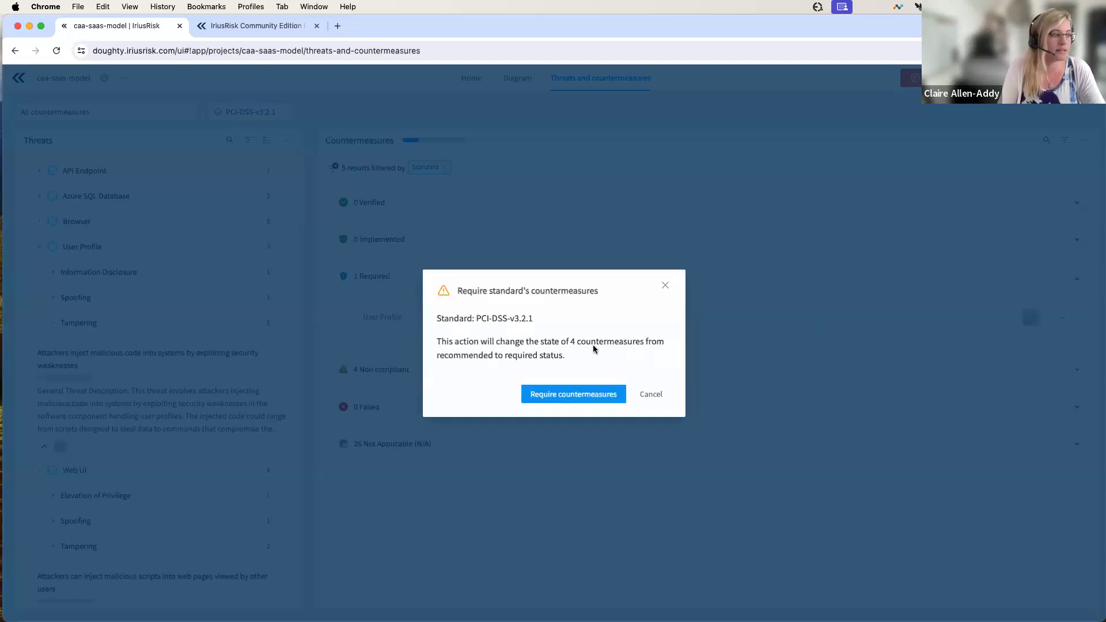
{"action": "left_click", "coordinate": [572, 394]}
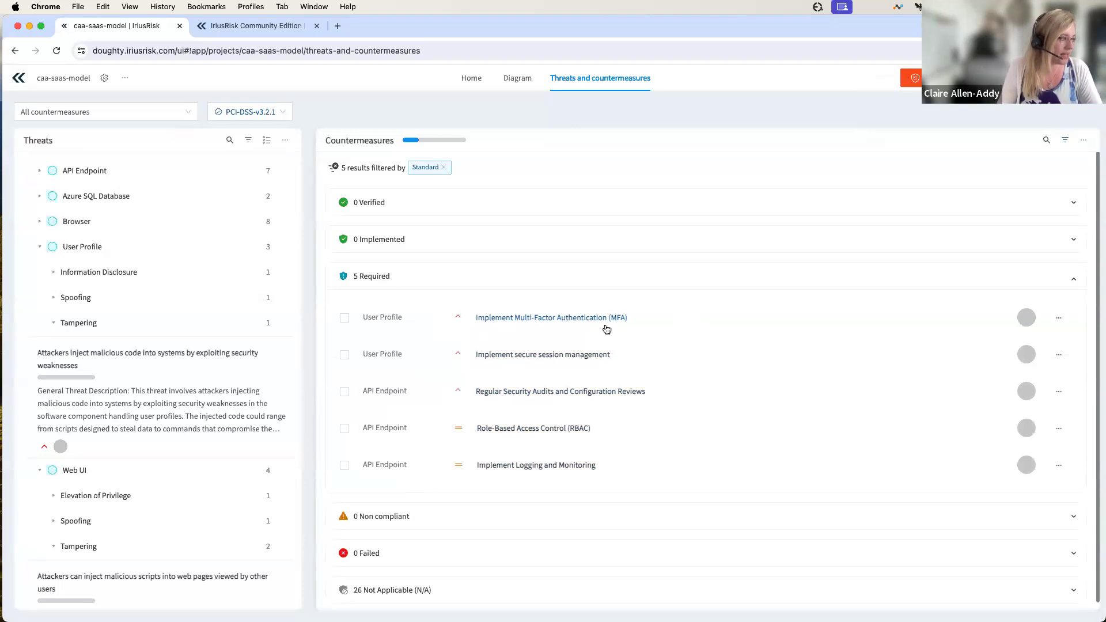
Create a new issue for "Regular Security Audits and Configuration Reviews" using the GENERAL issue tracker profile.
{"action": "left_click", "coordinate": [344, 391]}
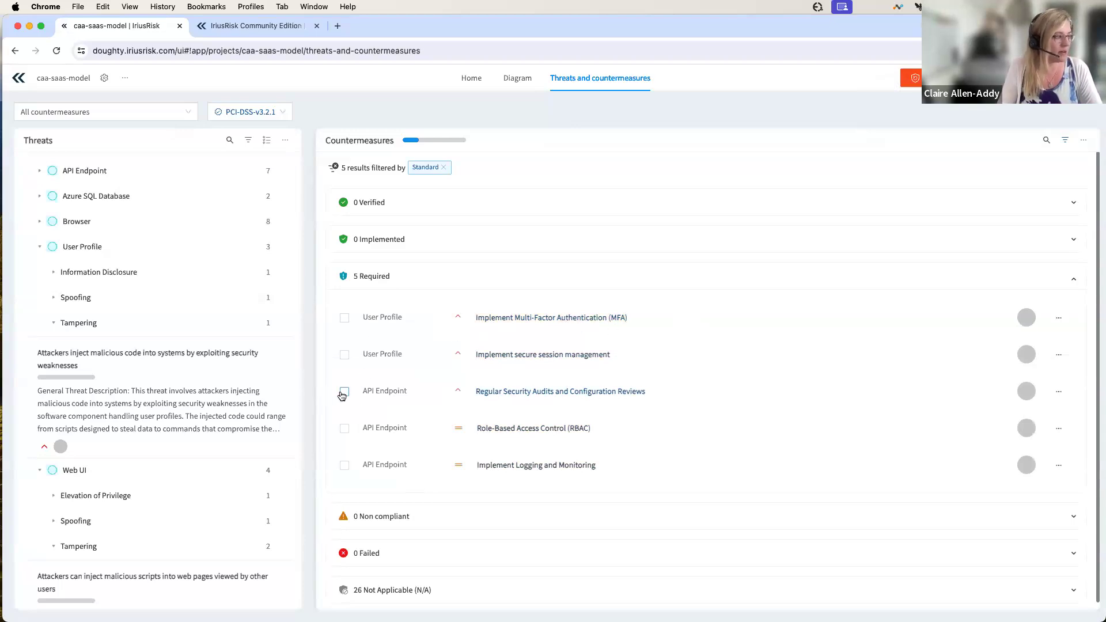
{"action": "left_click", "coordinate": [1014, 141]}
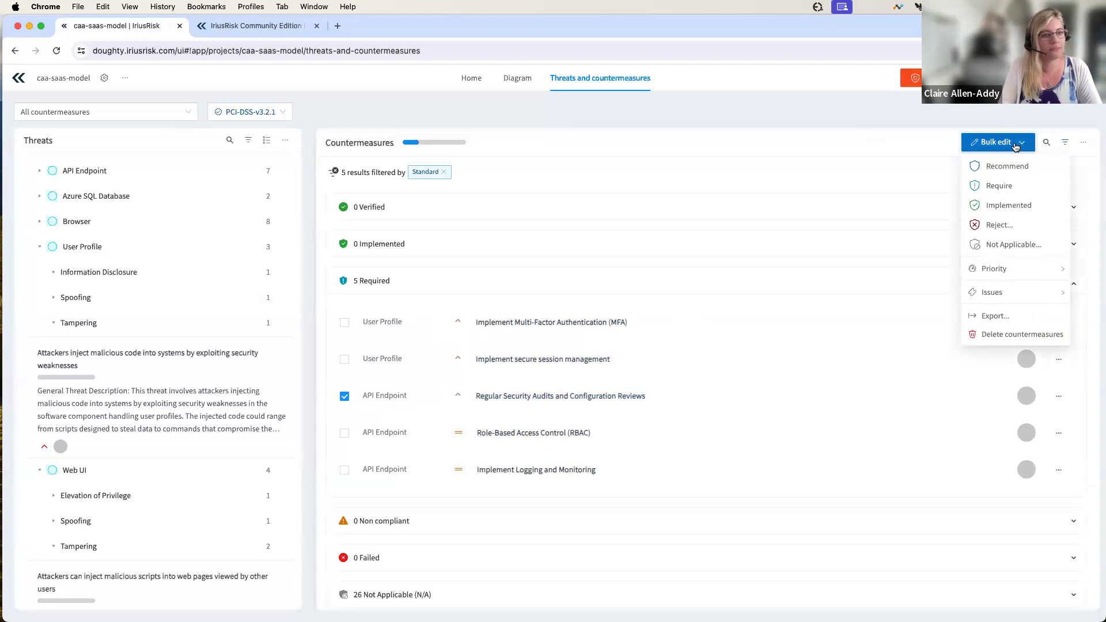
{"action": "mouse_move", "coordinate": [1011, 299]}
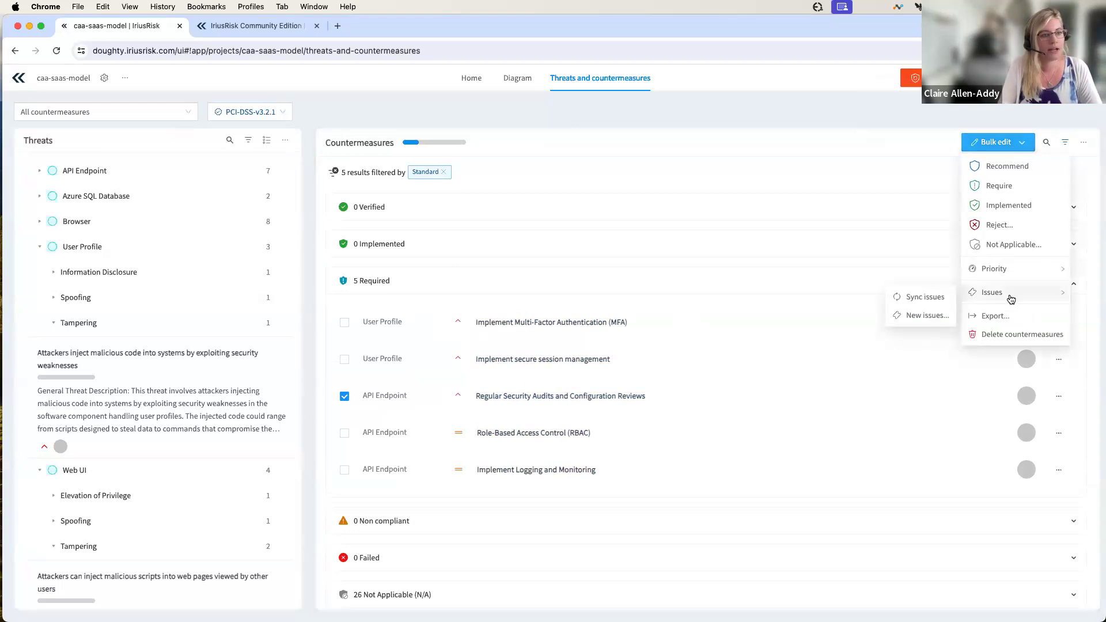
{"action": "left_click", "coordinate": [926, 315]}
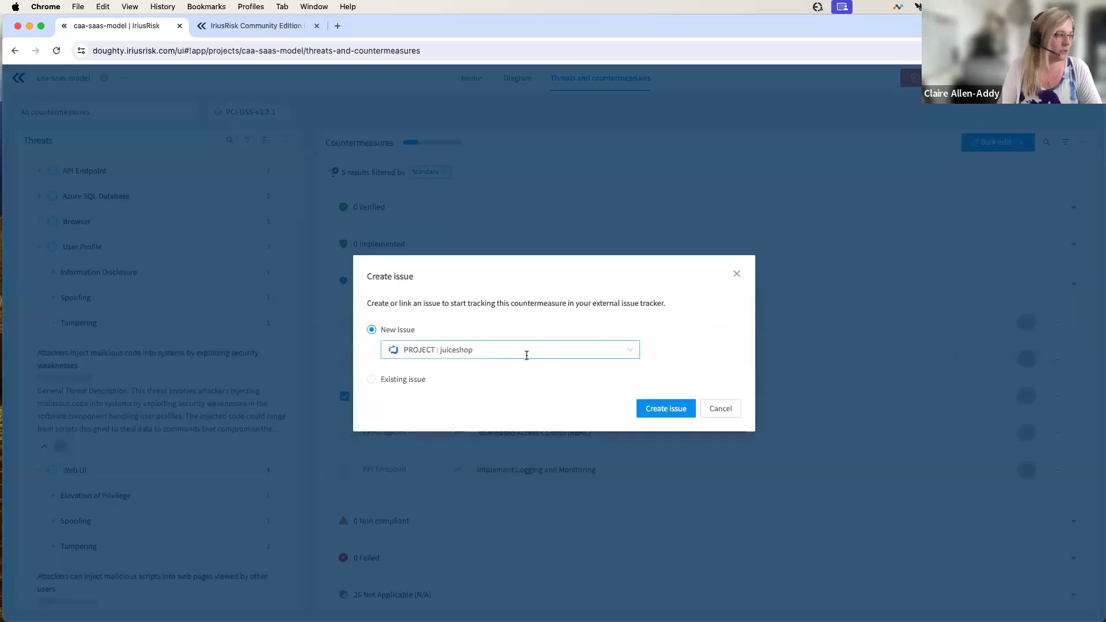
{"action": "left_click", "coordinate": [525, 350]}
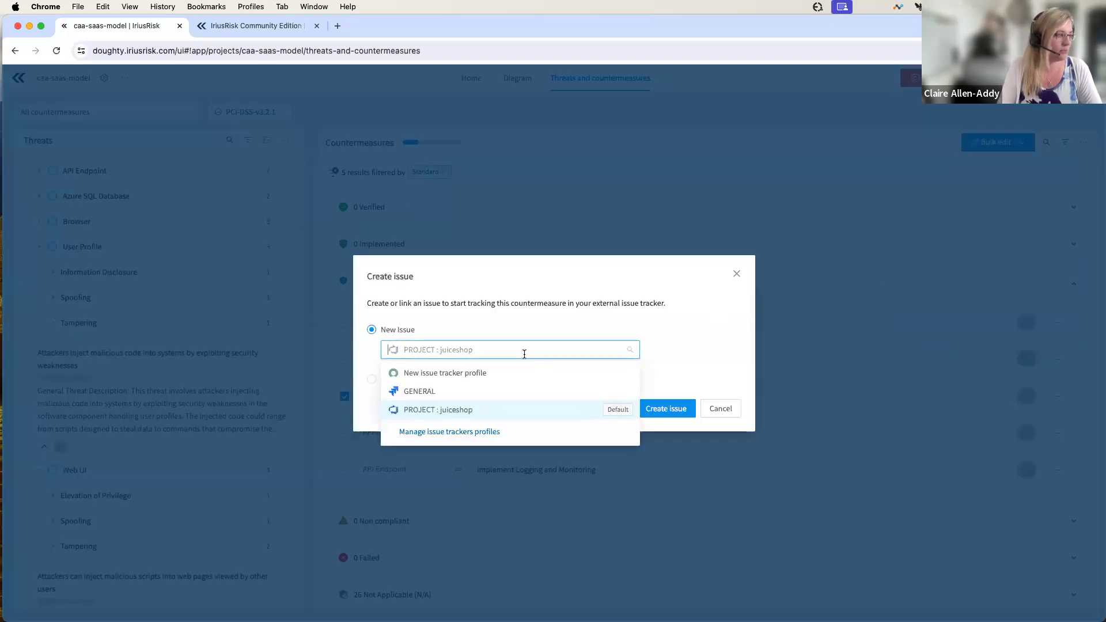
{"action": "left_click", "coordinate": [439, 397]}
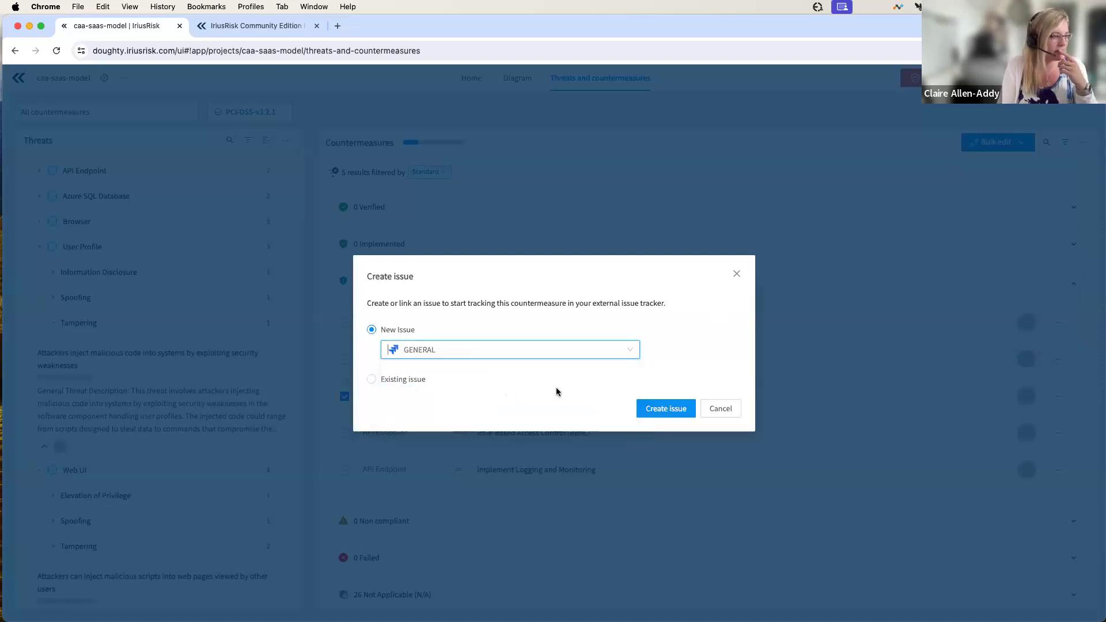
{"action": "left_click", "coordinate": [663, 411]}
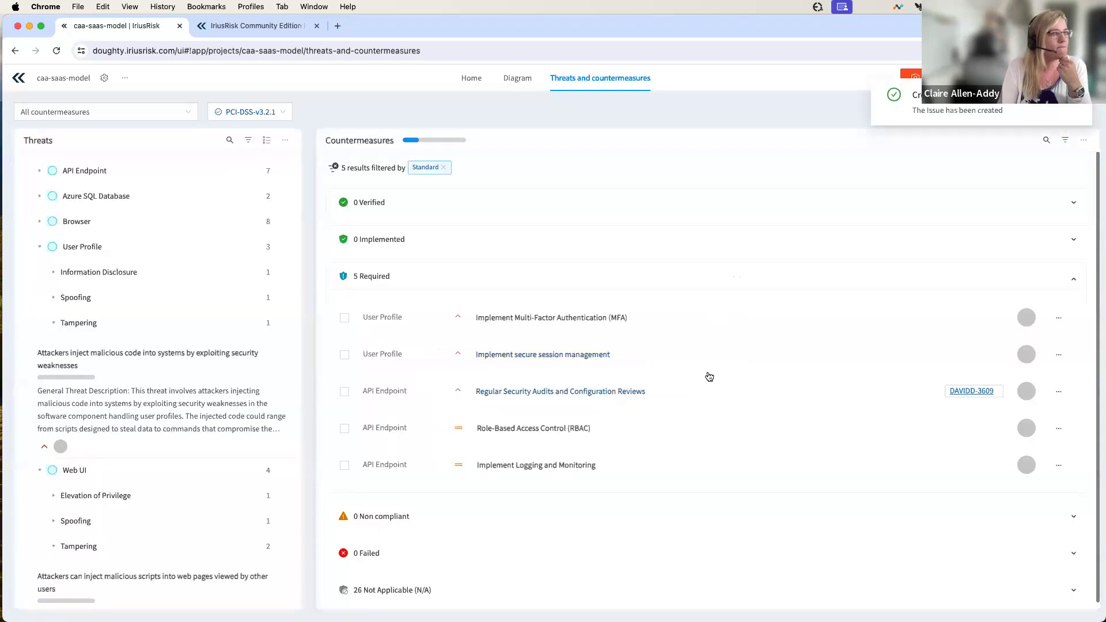
Open the issue linked to the security audits countermeasure in Jira and read its description, standards and references.
{"action": "mouse_move", "coordinate": [977, 396]}
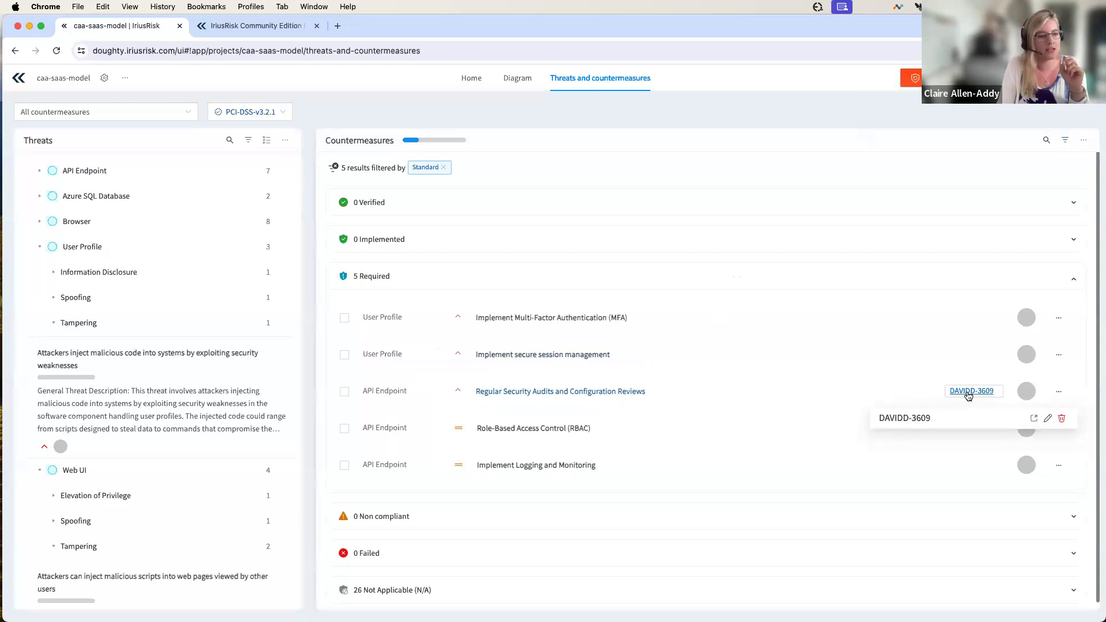
{"action": "left_click", "coordinate": [968, 393]}
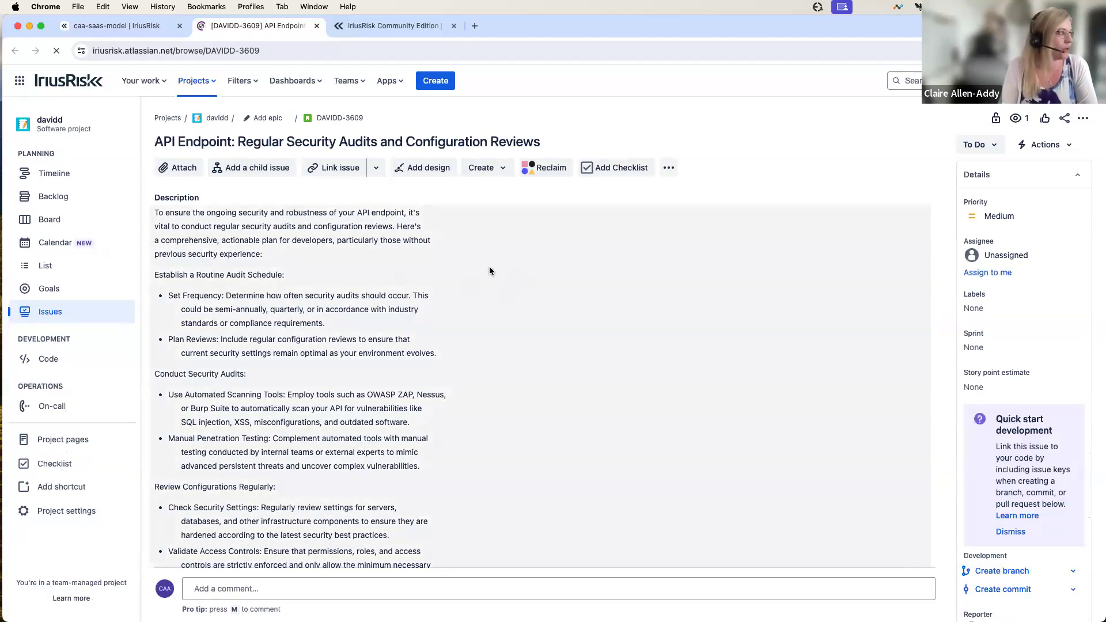
{"action": "scroll", "coordinate": [360, 274], "scroll_direction": "down", "scroll_amount": 2}
{"action": "scroll", "coordinate": [358, 273], "scroll_direction": "down", "scroll_amount": 8}
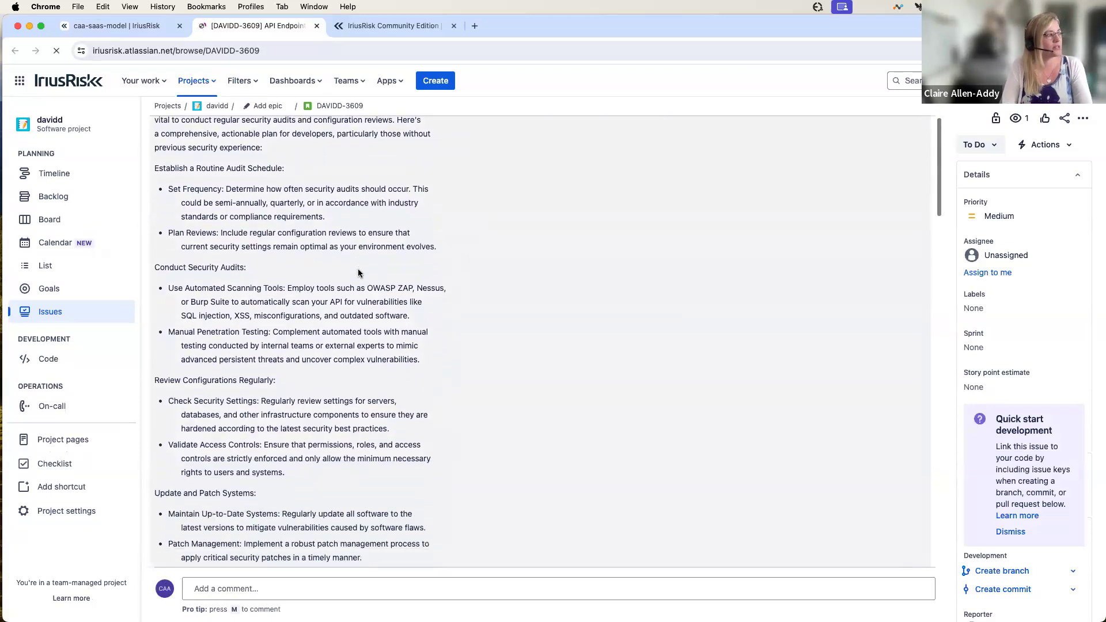
{"action": "scroll", "coordinate": [358, 270], "scroll_direction": "down", "scroll_amount": 20}
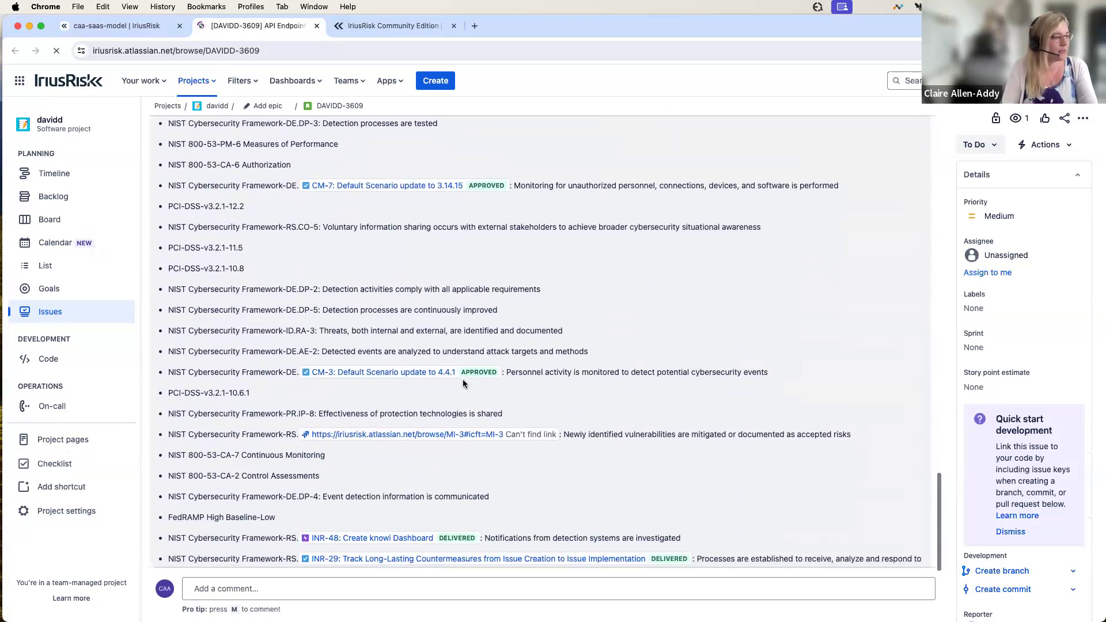
{"action": "scroll", "coordinate": [461, 379], "scroll_direction": "down", "scroll_amount": 5}
Add the comment "Thanks for coming" to the issue and set its status to Done.
{"action": "left_click", "coordinate": [446, 577]}
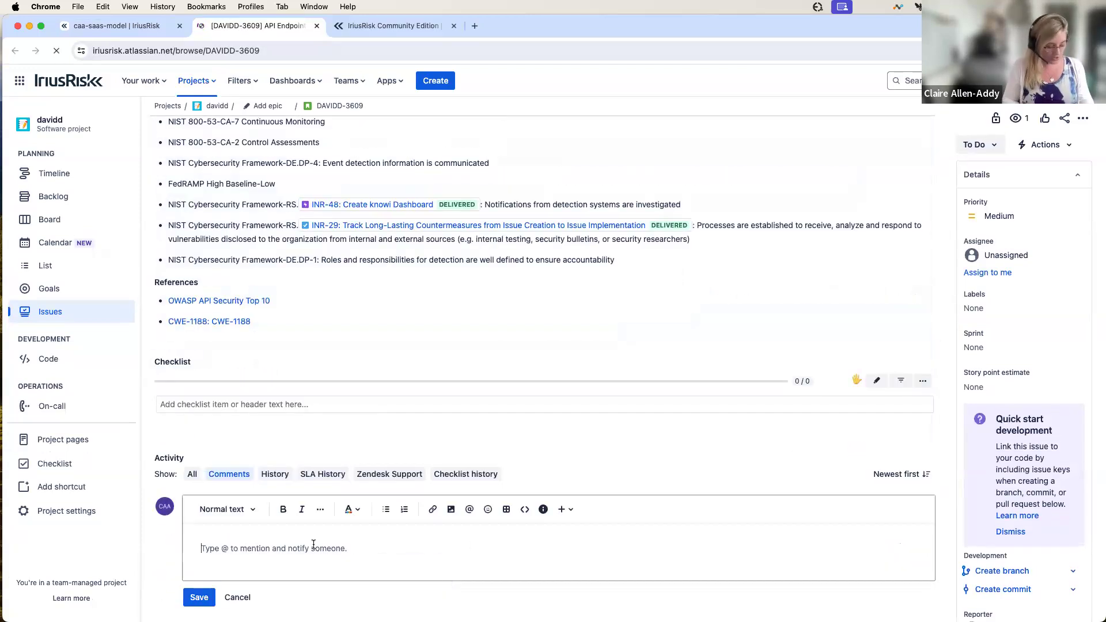
{"action": "type", "text": "Thanks for"}
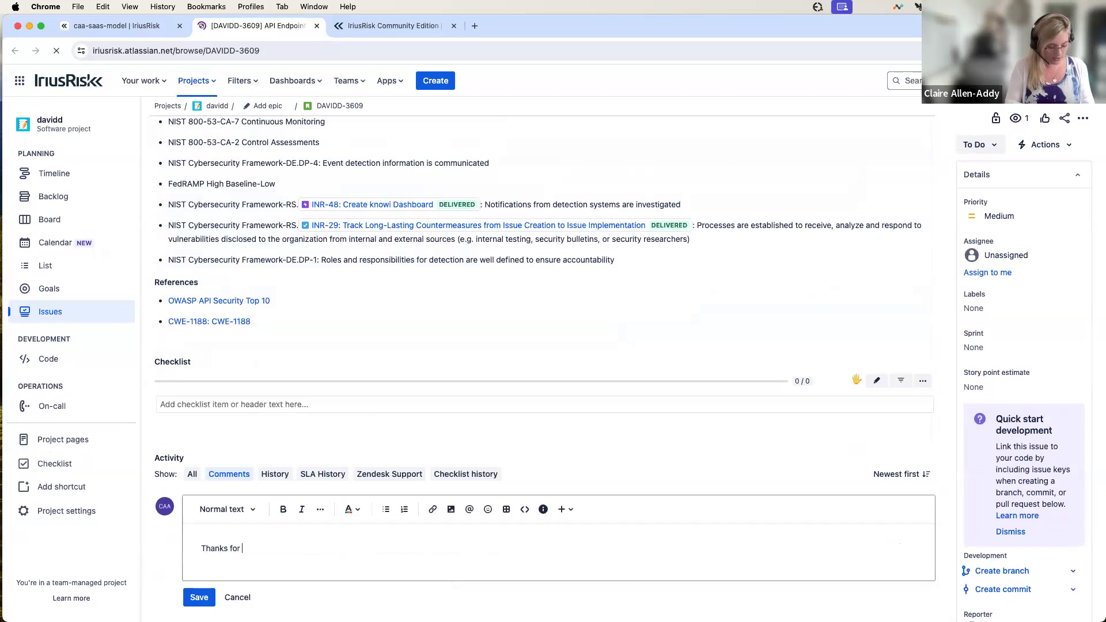
{"action": "type", "text": " coming"}
{"action": "left_click", "coordinate": [199, 599]}
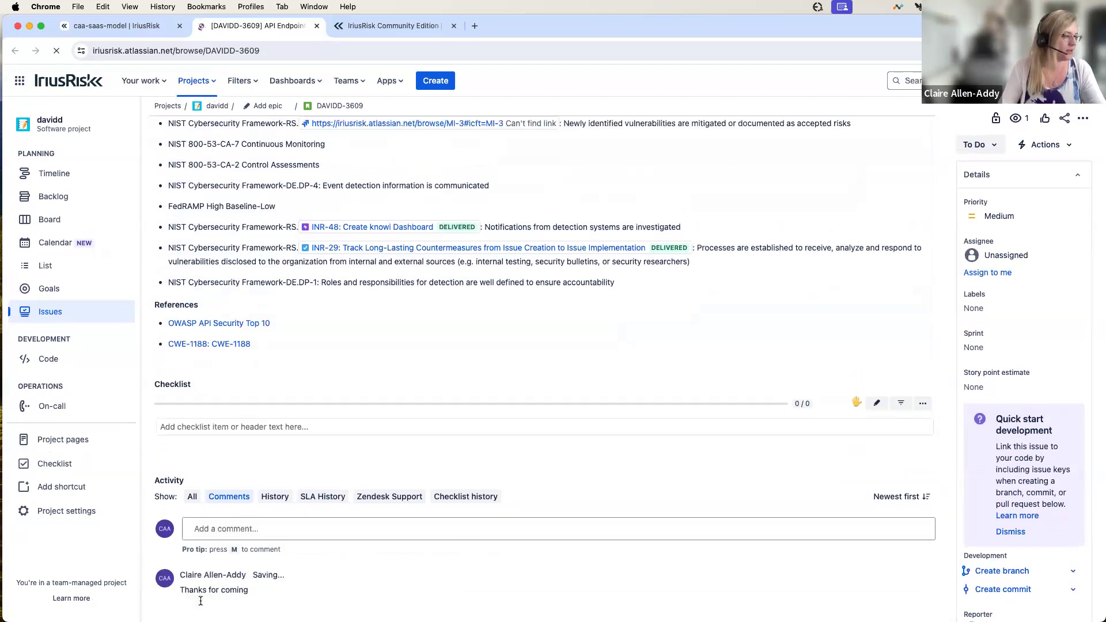
{"action": "left_click", "coordinate": [975, 144]}
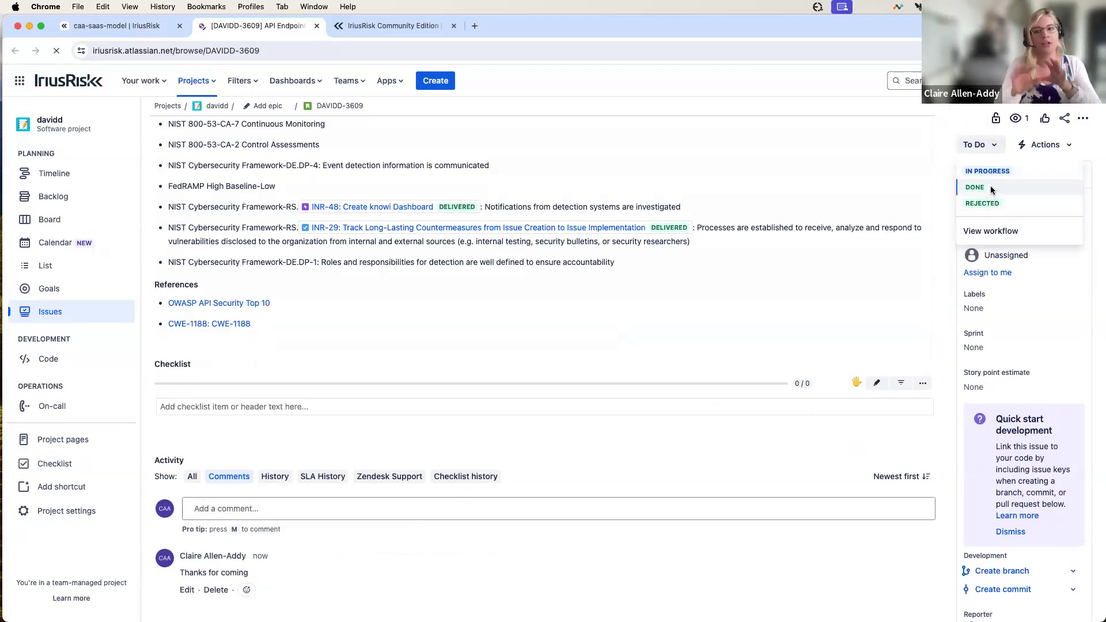
{"action": "left_click", "coordinate": [975, 187]}
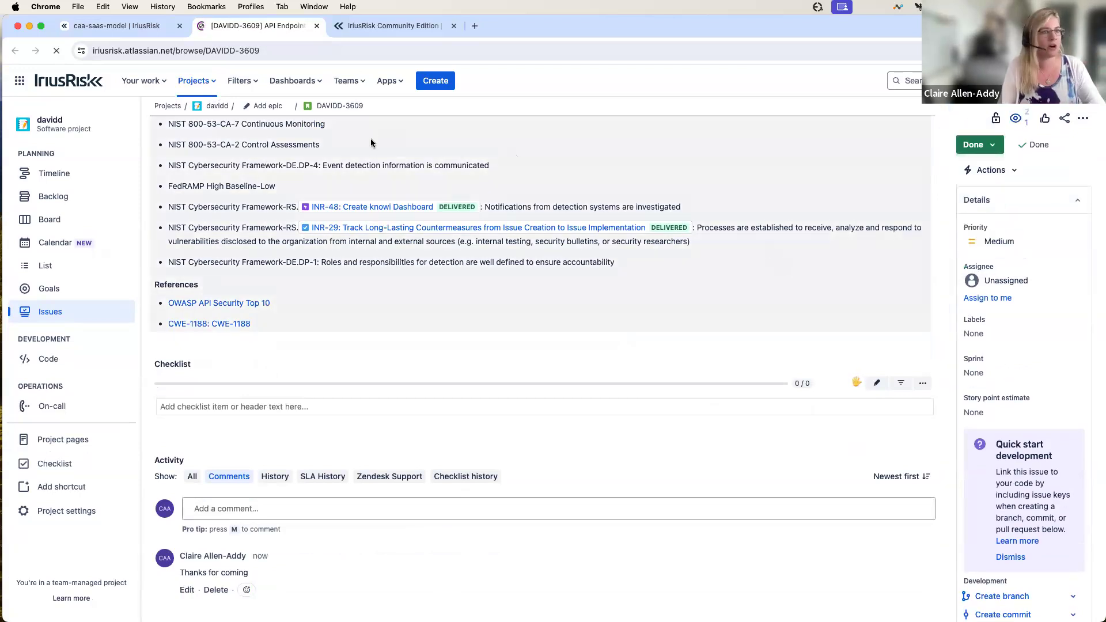
Return to the caa-saas-model threat model in IriusRisk, sync its countermeasure issues with Jira and list the implemented countermeasures.
{"action": "left_click", "coordinate": [132, 27]}
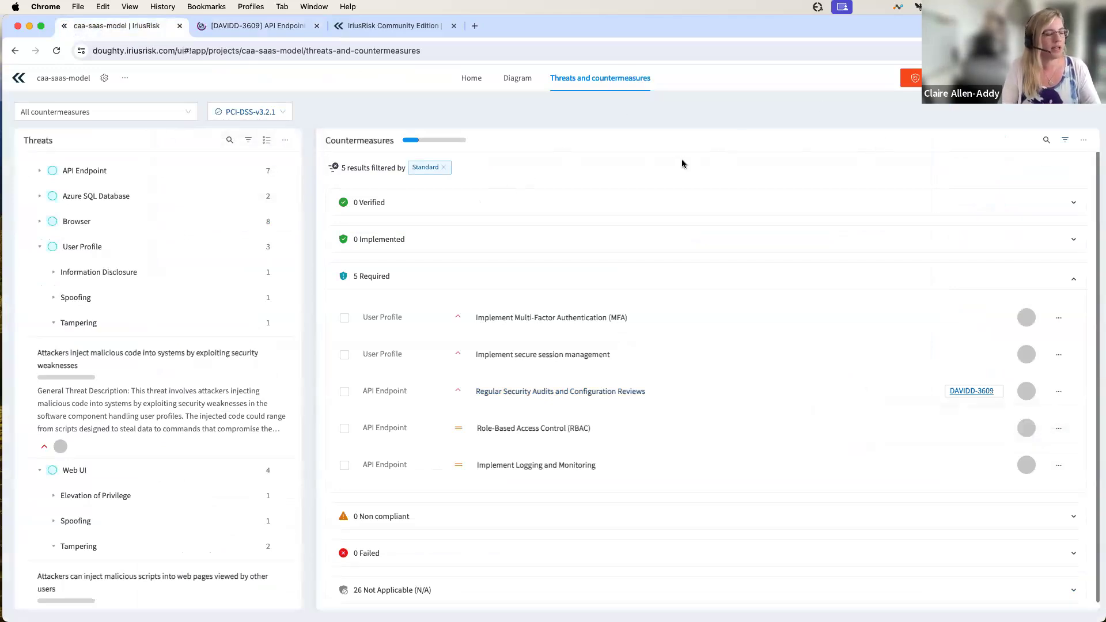
{"action": "left_click", "coordinate": [1084, 140]}
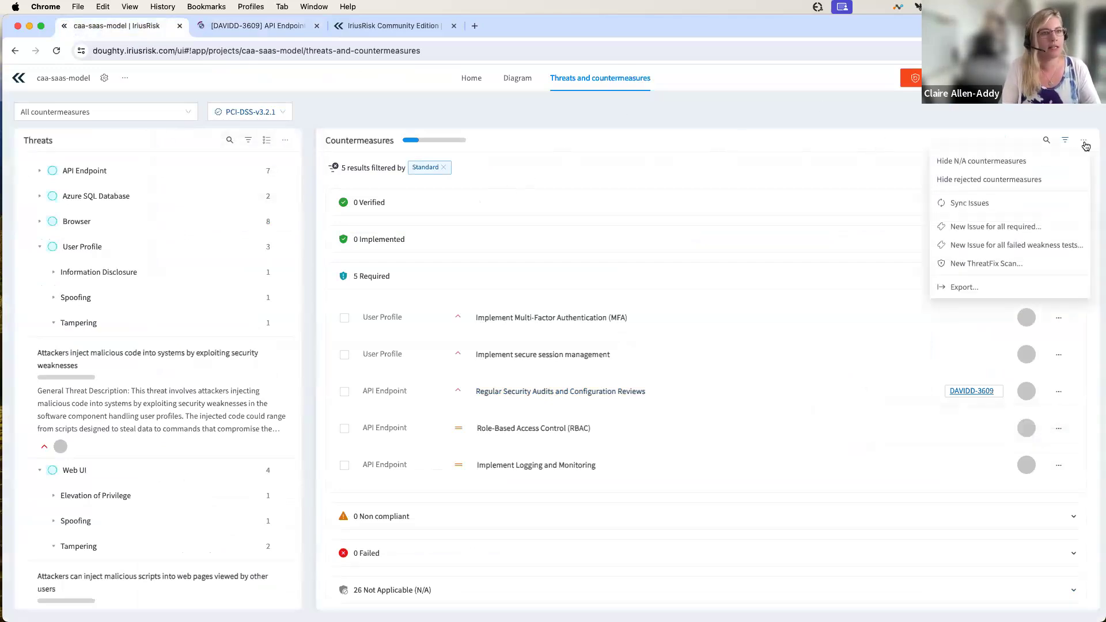
{"action": "left_click", "coordinate": [956, 203]}
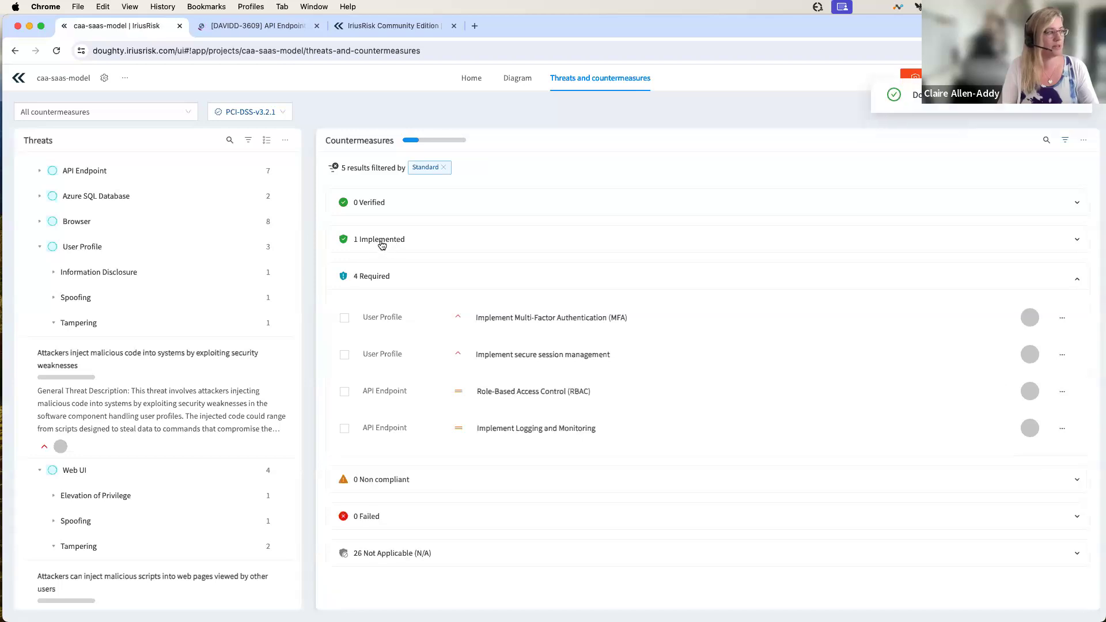
{"action": "left_click", "coordinate": [403, 245]}
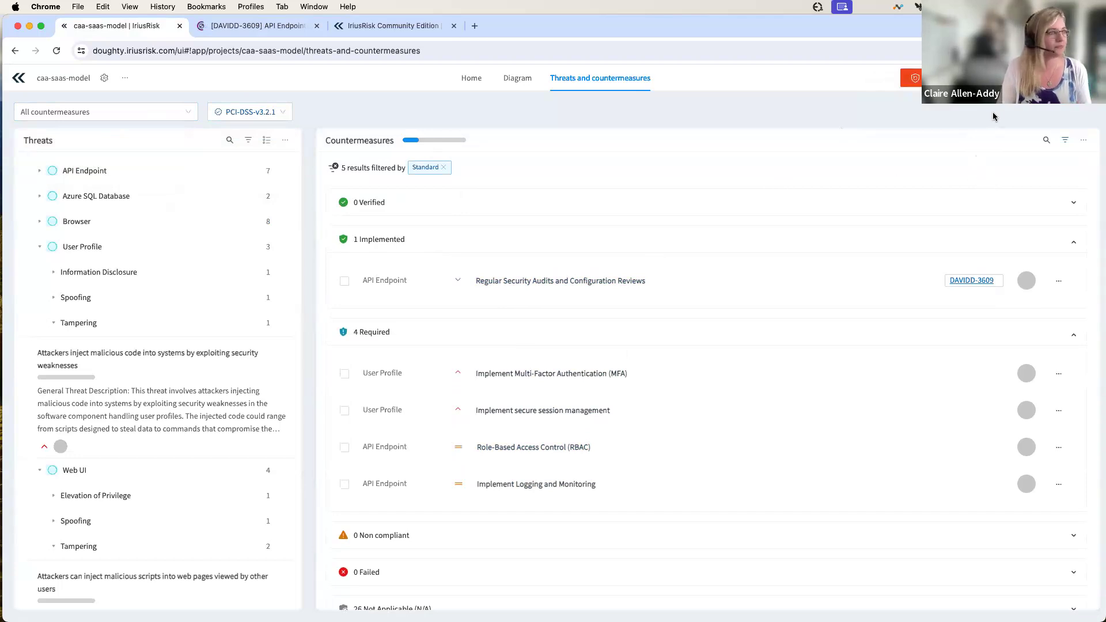
Look at the project's available workflow stages and try to lock the threat model.
{"action": "left_click", "coordinate": [1040, 78]}
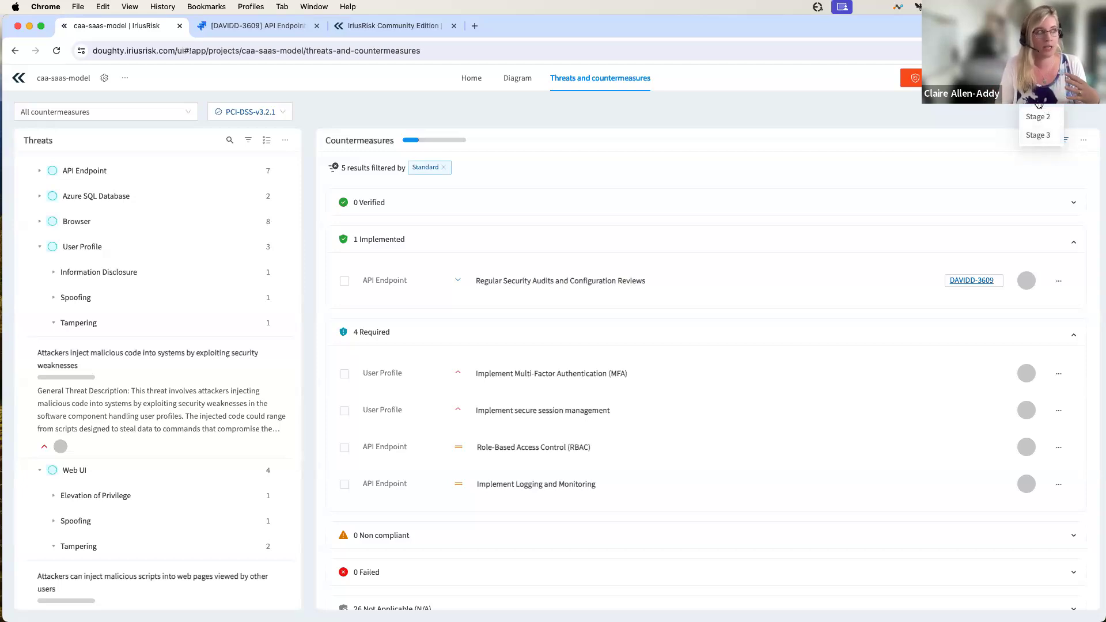
{"action": "left_click", "coordinate": [1037, 136]}
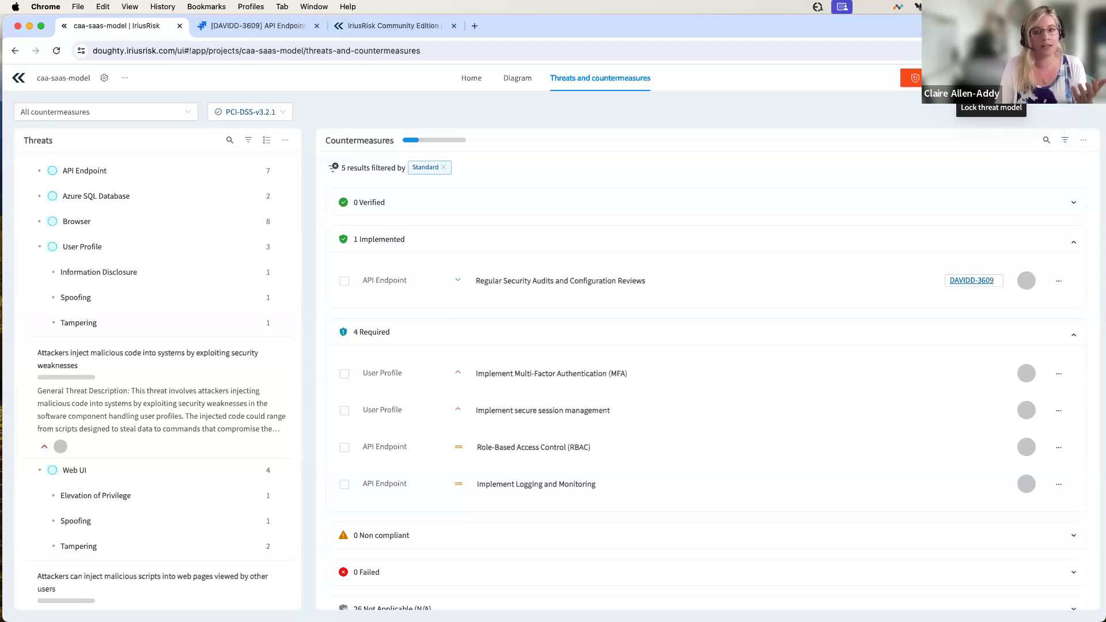
{"action": "left_click", "coordinate": [991, 78]}
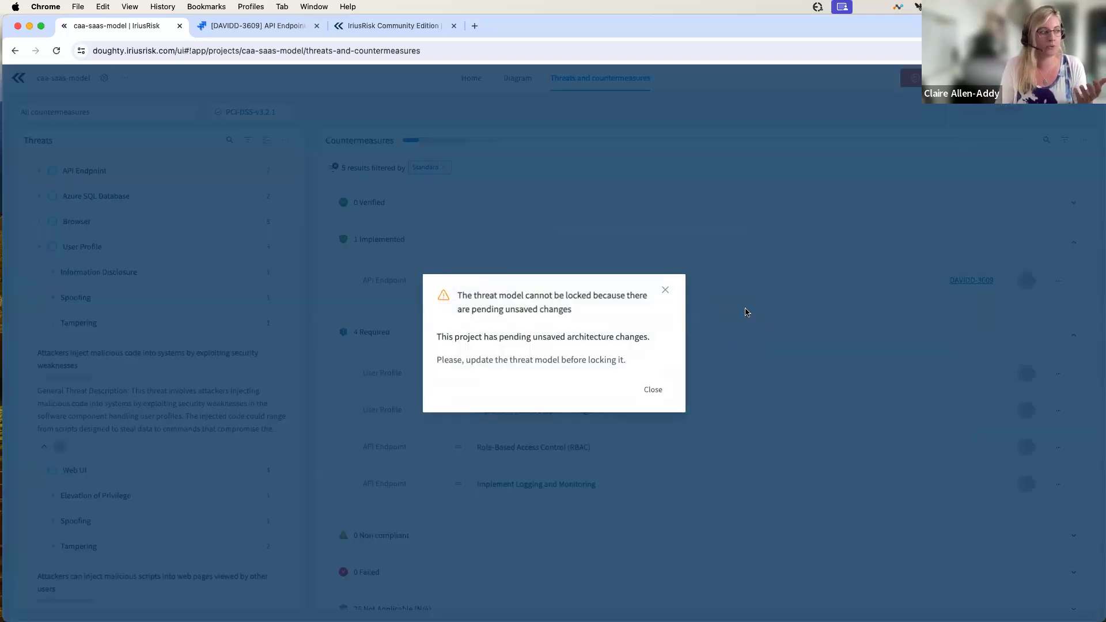
{"action": "left_click", "coordinate": [654, 389]}
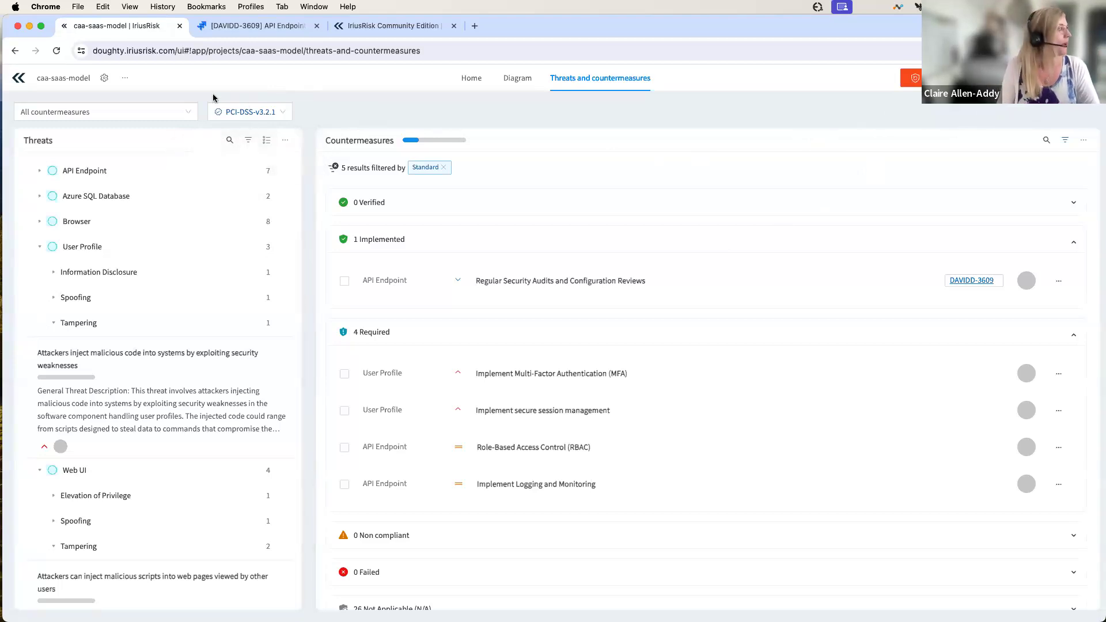
Compare the current model with the 11:57, 12:22 and 11:45 versions side by side in the version history.
{"action": "left_click", "coordinate": [125, 78]}
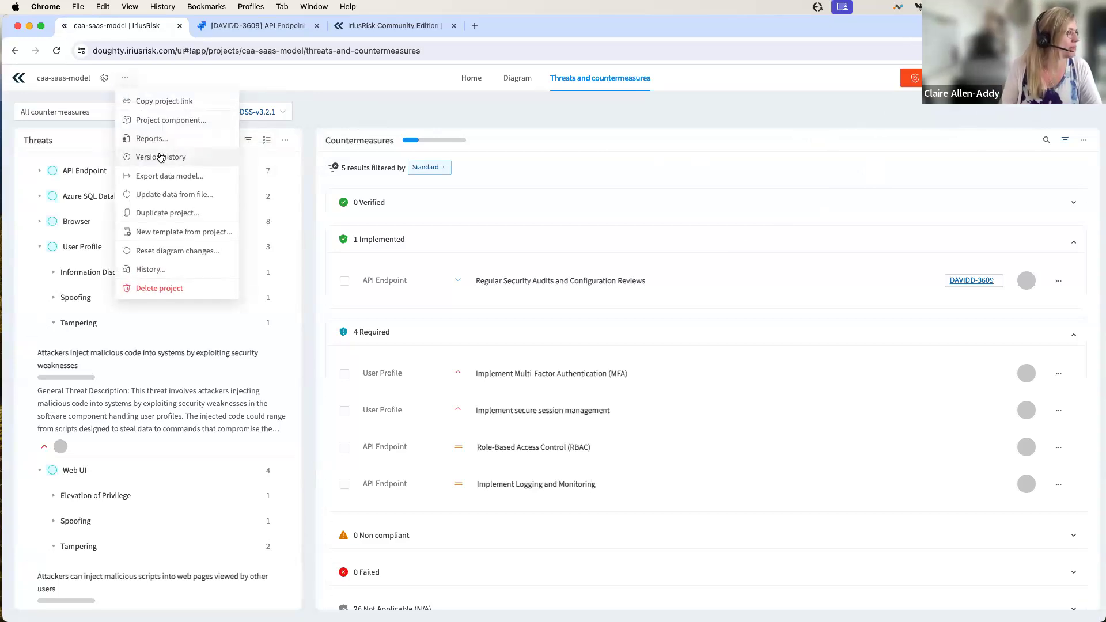
{"action": "left_click", "coordinate": [160, 156]}
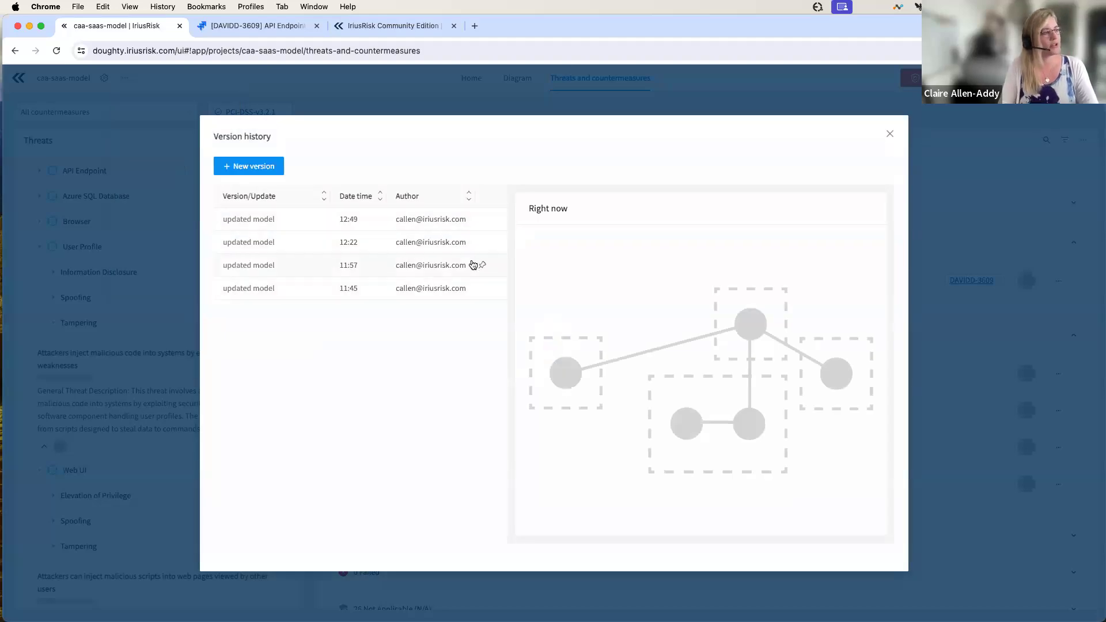
{"action": "left_click", "coordinate": [482, 265]}
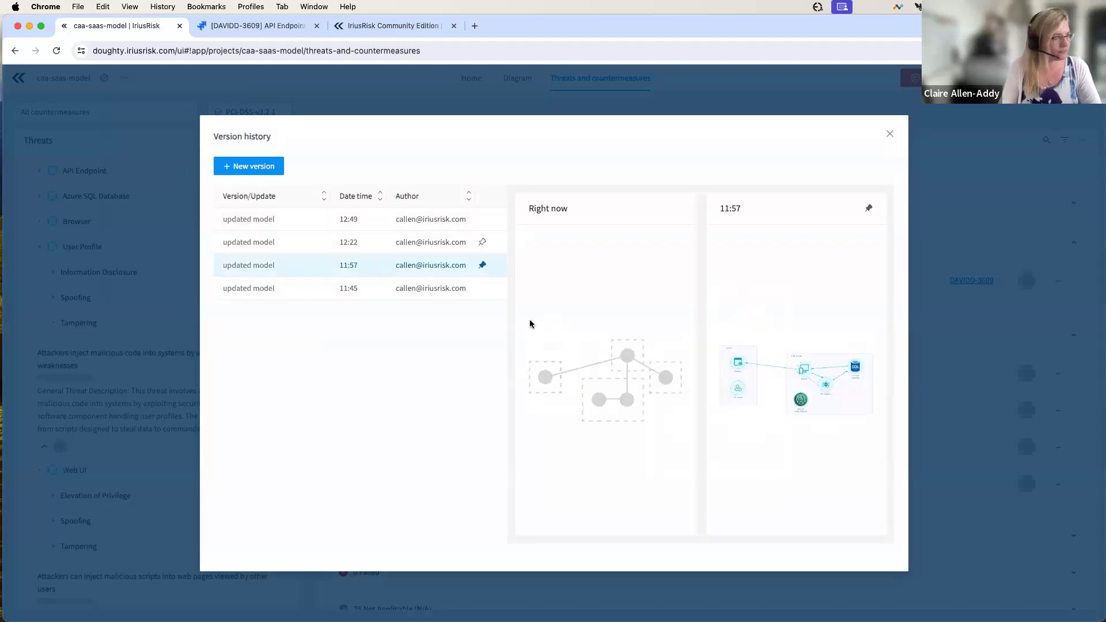
{"action": "left_click", "coordinate": [483, 242]}
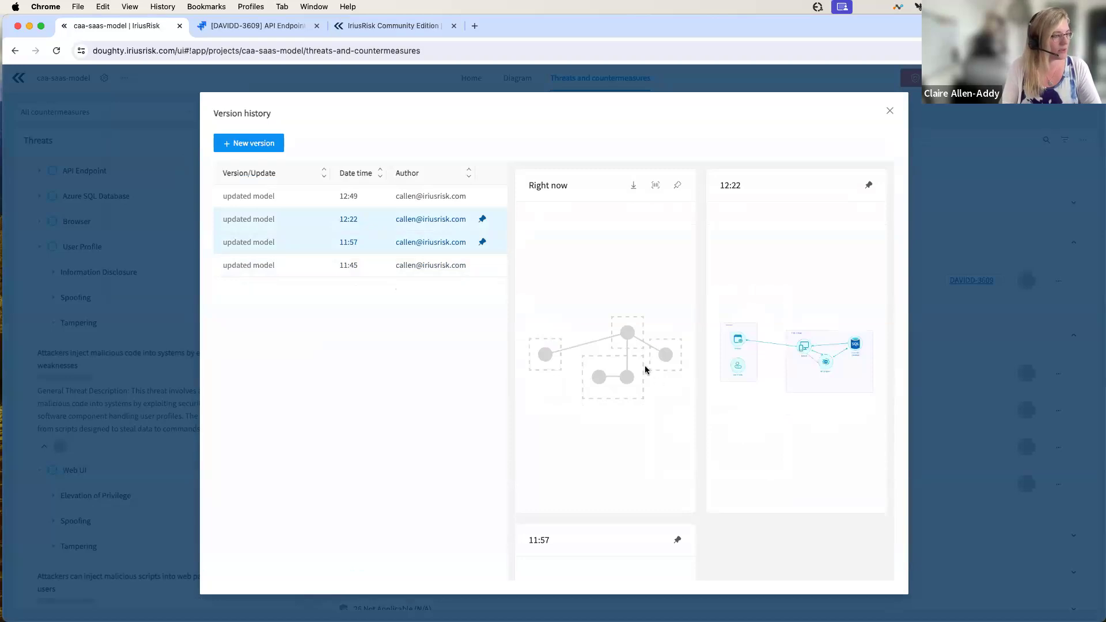
{"action": "scroll", "coordinate": [622, 353], "scroll_direction": "down", "scroll_amount": 5}
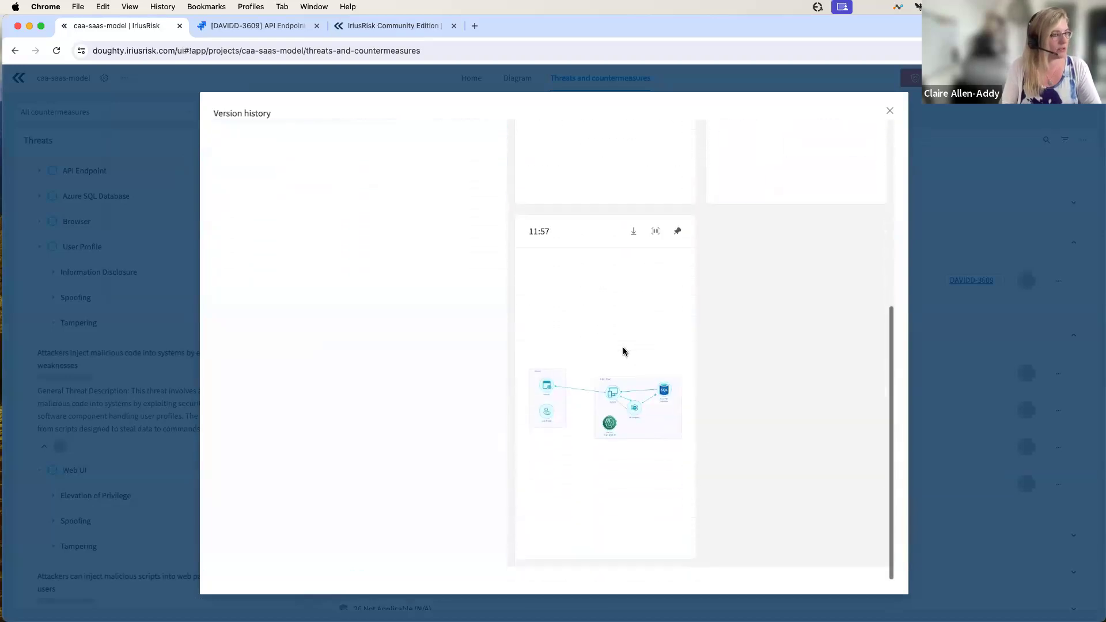
{"action": "scroll", "coordinate": [619, 355], "scroll_direction": "up", "scroll_amount": 5}
{"action": "left_click", "coordinate": [482, 220]}
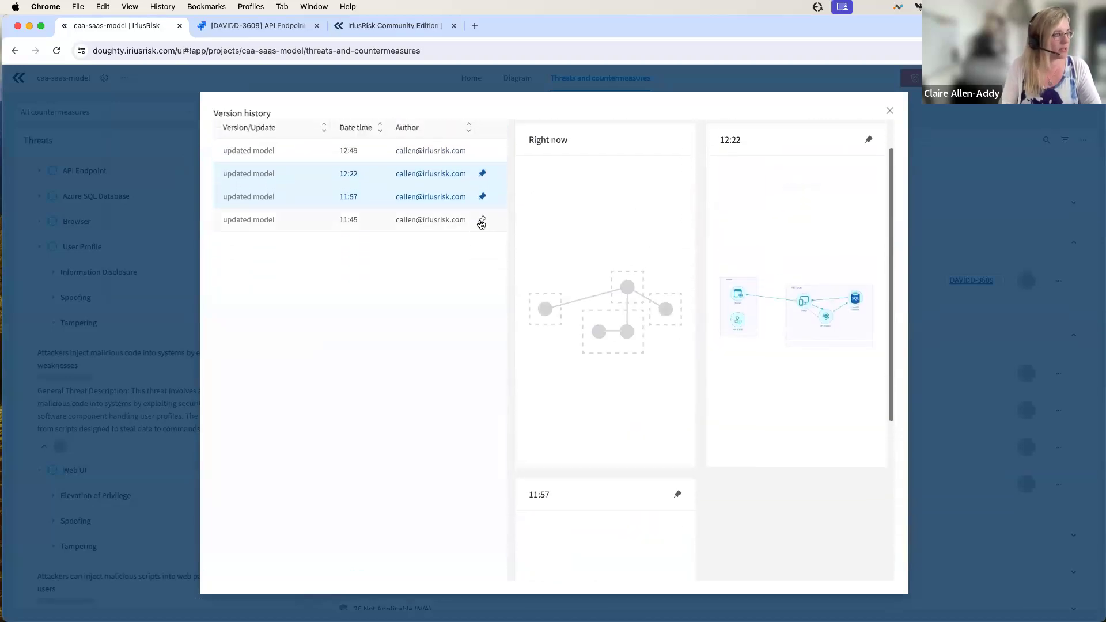
{"action": "scroll", "coordinate": [697, 271], "scroll_direction": "down", "scroll_amount": 5}
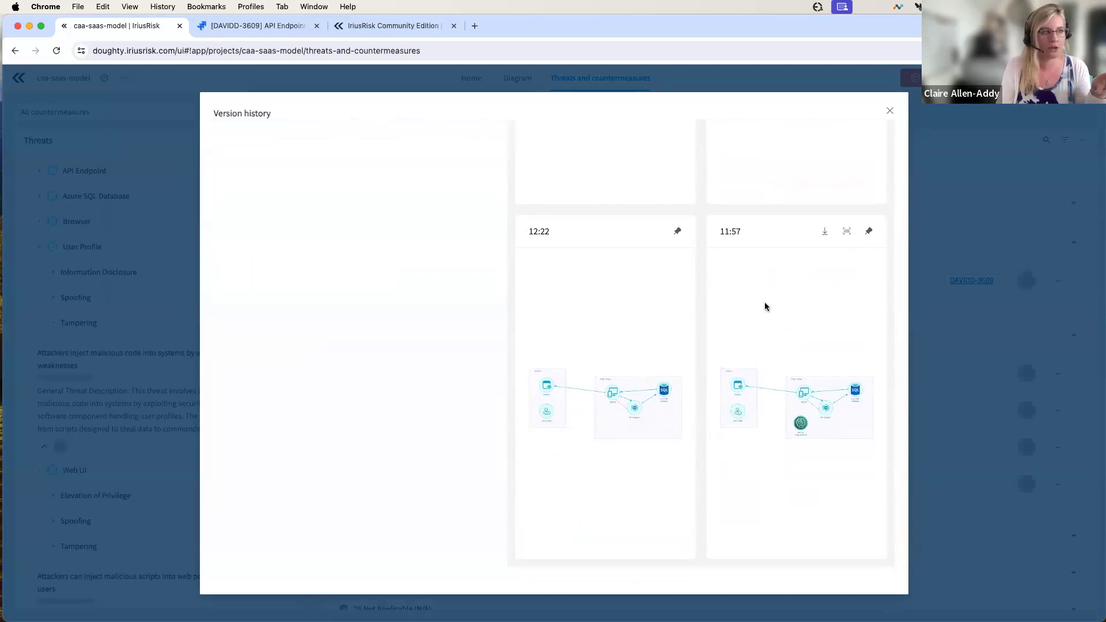
{"action": "left_click", "coordinate": [889, 111]}
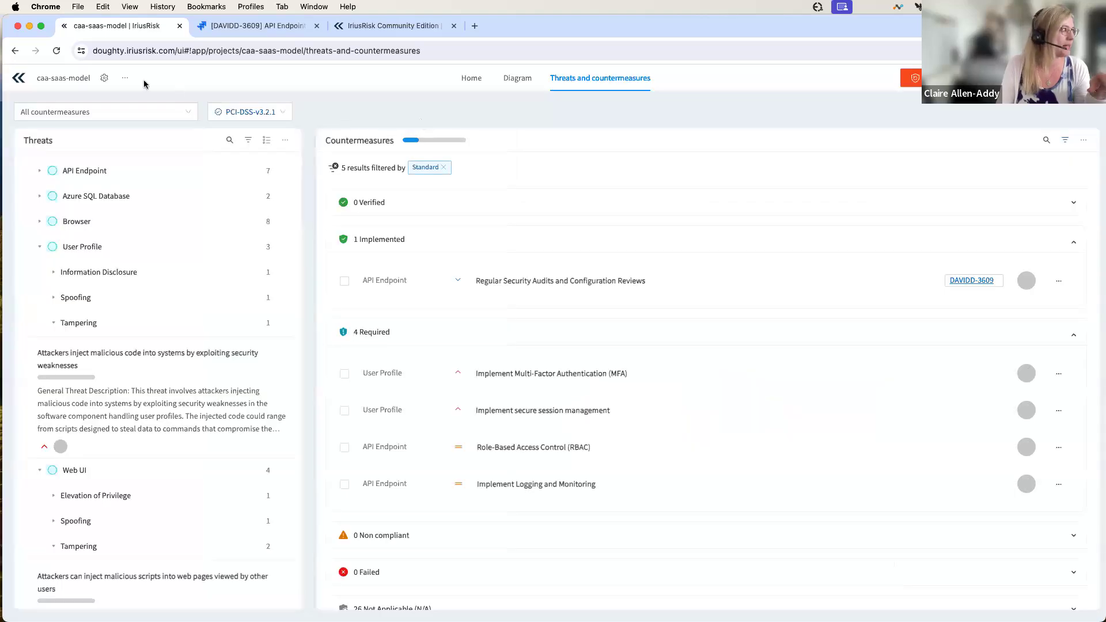
Examine the project's home overview, including its risk score, threat risk distribution, countermeasure states and weakness test results.
{"action": "left_click", "coordinate": [125, 78]}
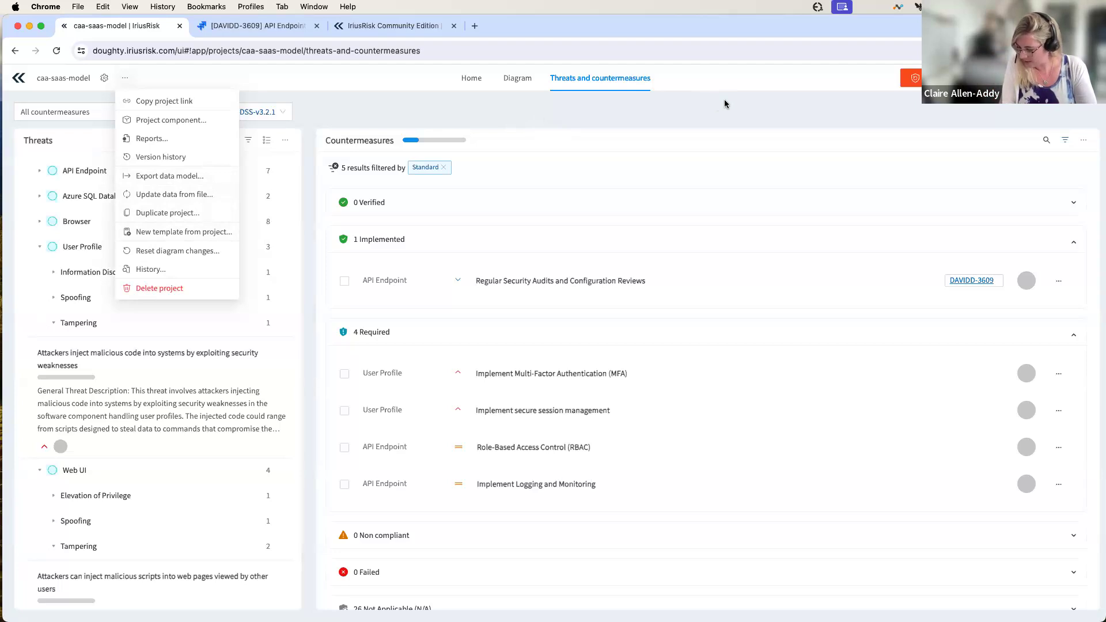
{"action": "left_click", "coordinate": [443, 104]}
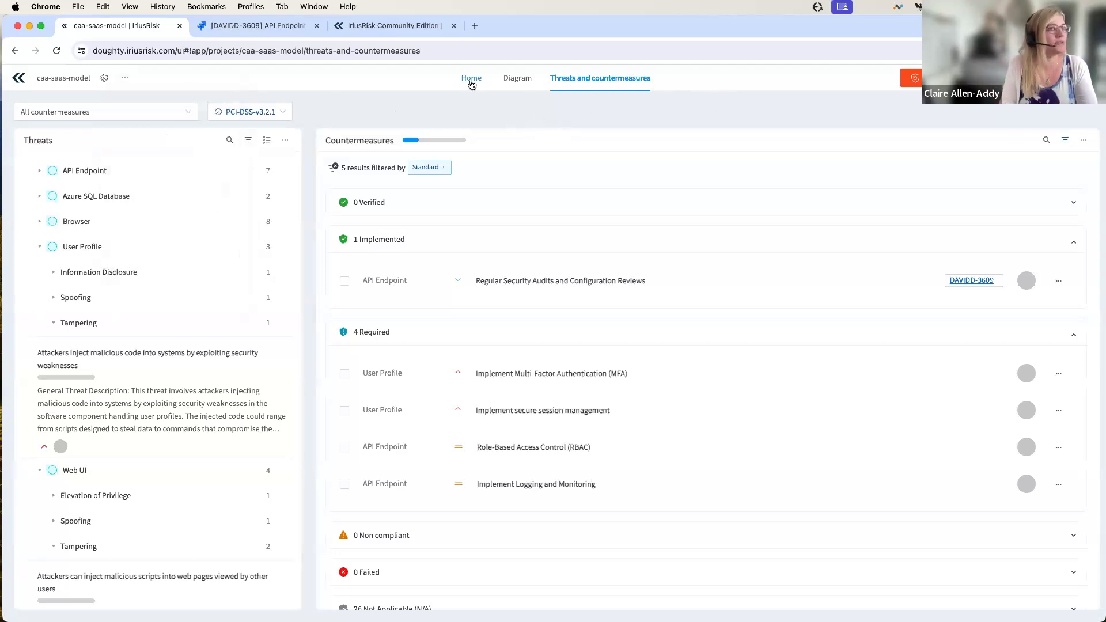
{"action": "left_click", "coordinate": [471, 79]}
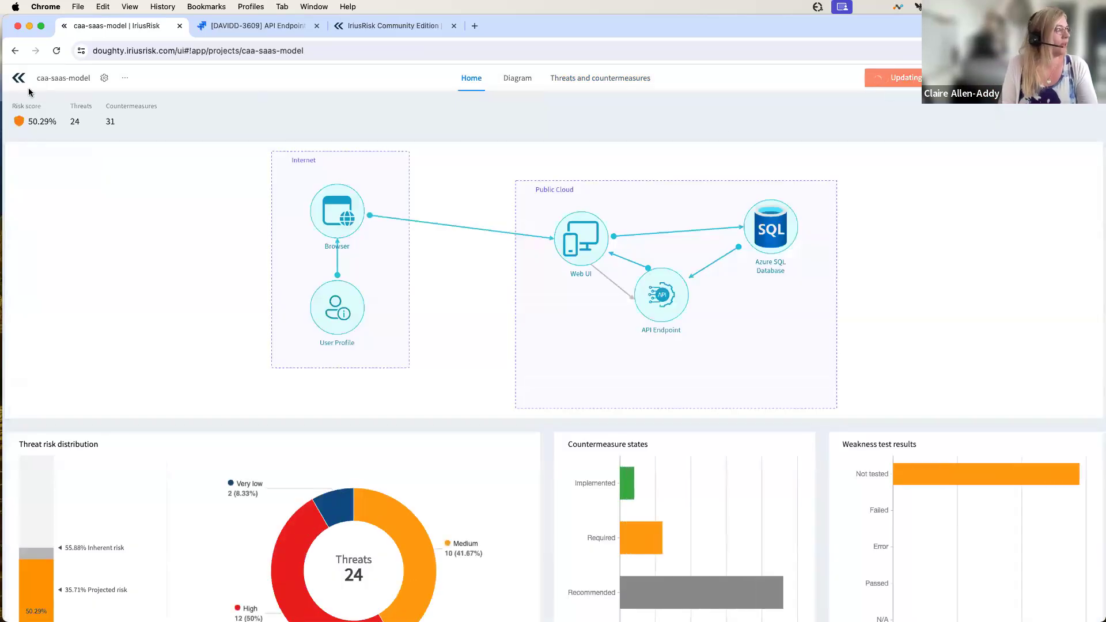
{"action": "scroll", "coordinate": [494, 233], "scroll_direction": "down", "scroll_amount": 3}
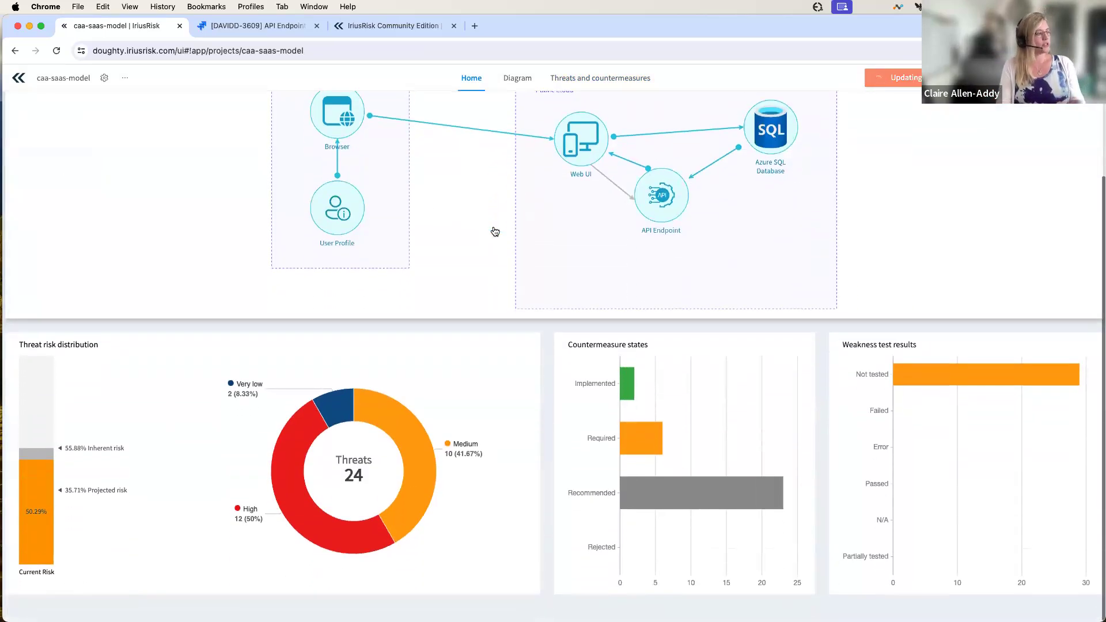
{"action": "scroll", "coordinate": [494, 233], "scroll_direction": "up", "scroll_amount": 3}
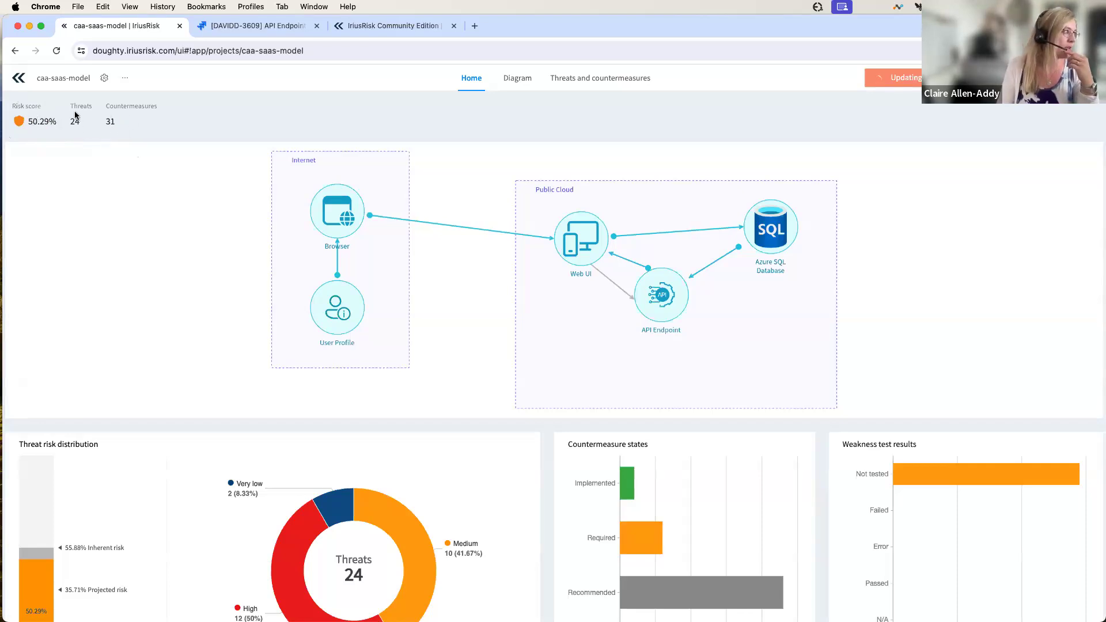
{"action": "scroll", "coordinate": [163, 325], "scroll_direction": "down", "scroll_amount": 3}
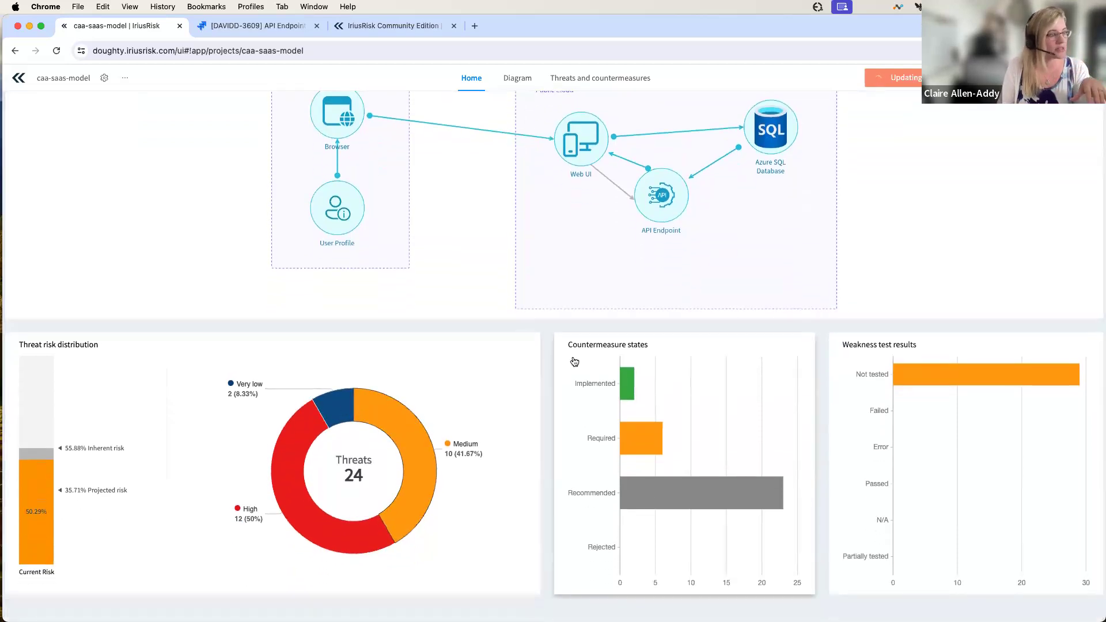
{"action": "mouse_move", "coordinate": [628, 383]}
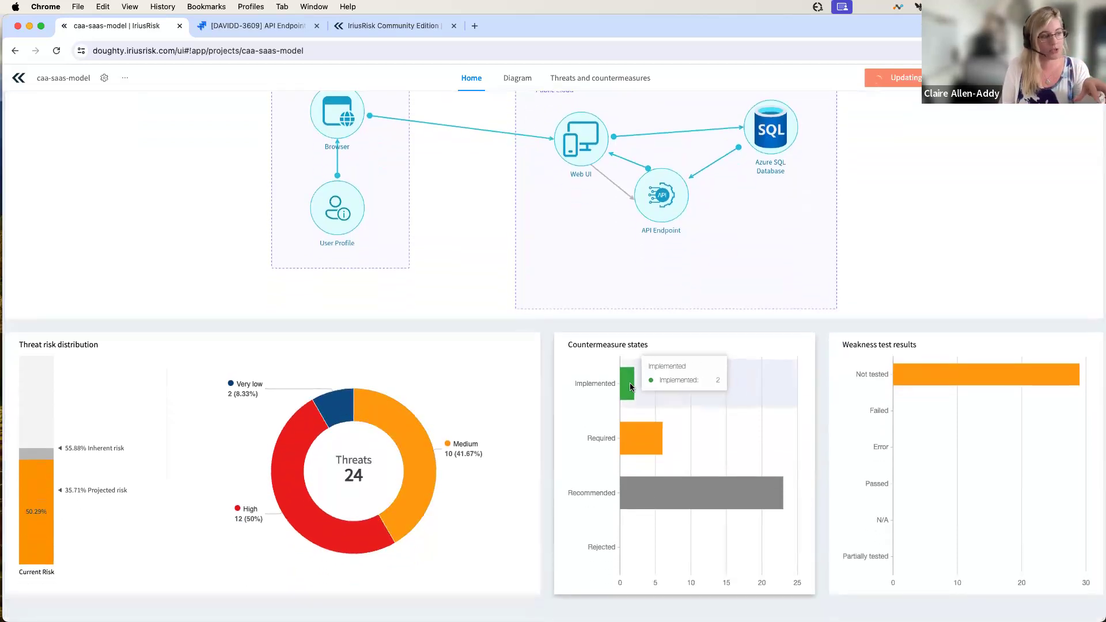
{"action": "mouse_move", "coordinate": [644, 443]}
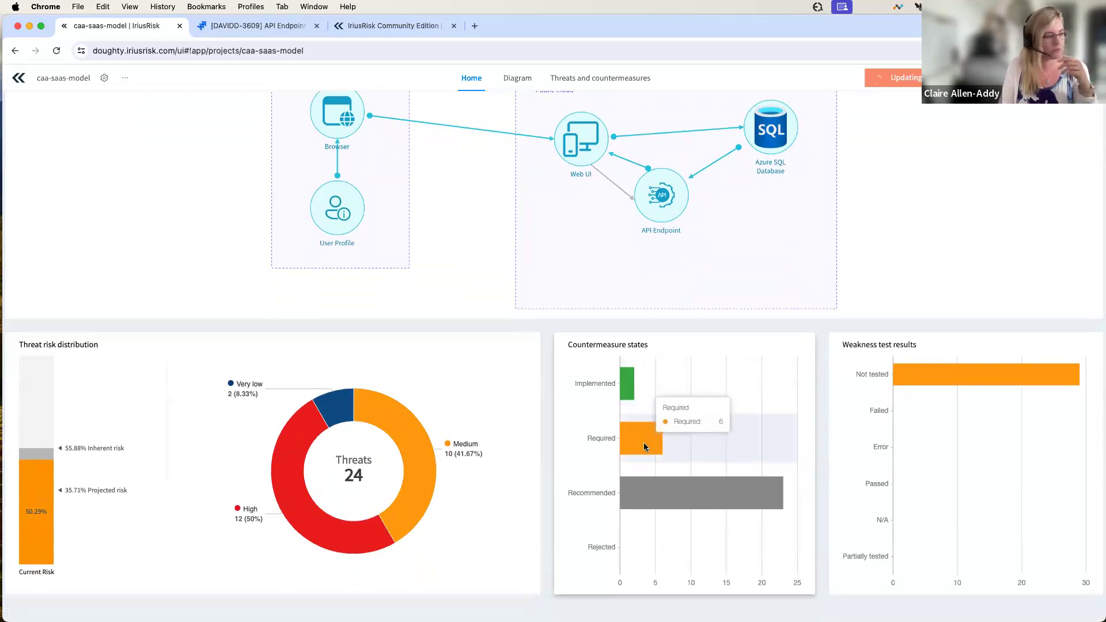
{"action": "mouse_move", "coordinate": [655, 493]}
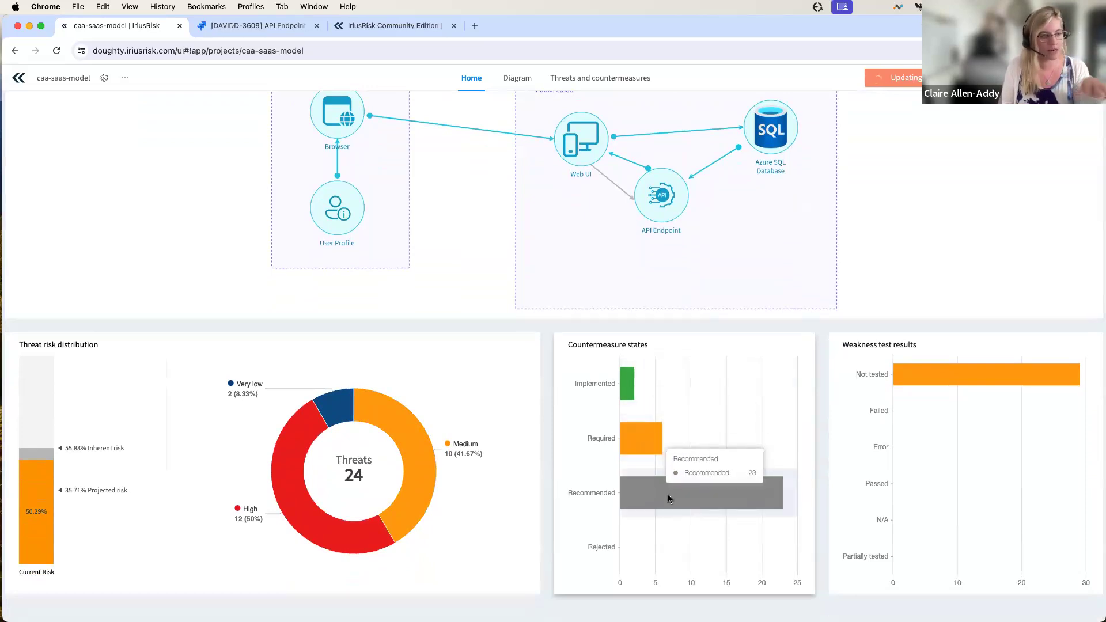
{"action": "mouse_move", "coordinate": [933, 368]}
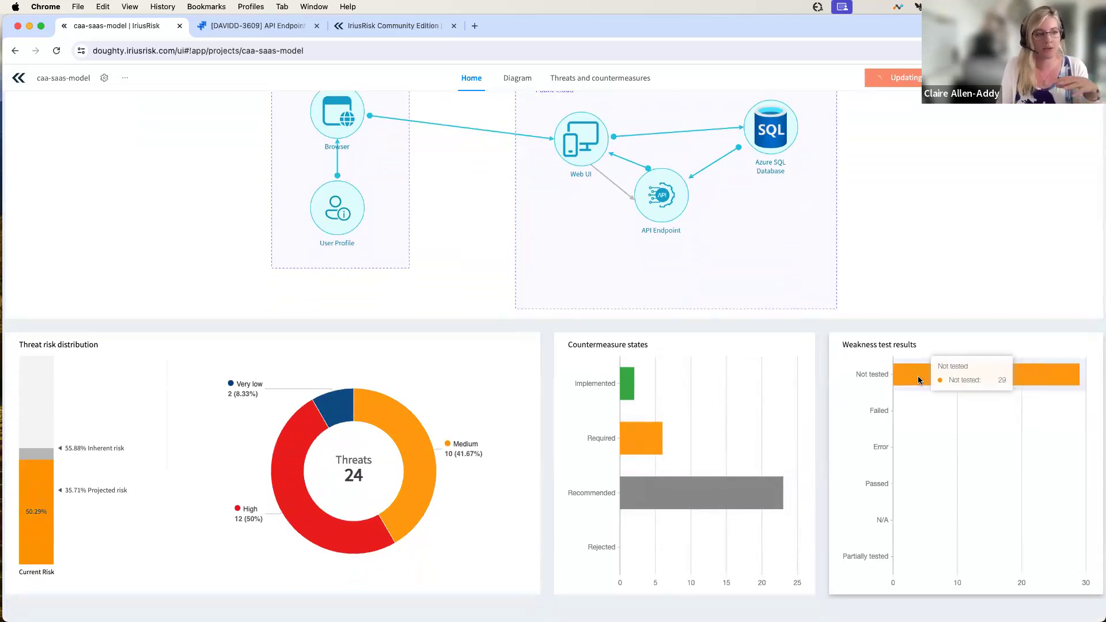
{"action": "mouse_move", "coordinate": [916, 452]}
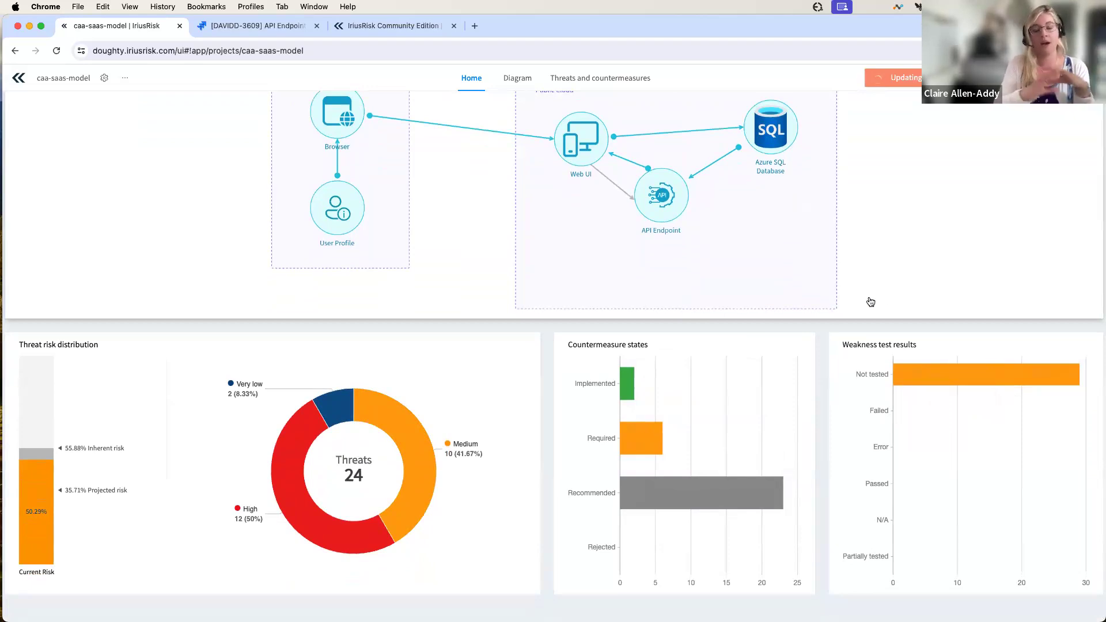
Go to the projects list and look over the configuration options available for security content and objects.
{"action": "left_click", "coordinate": [19, 79]}
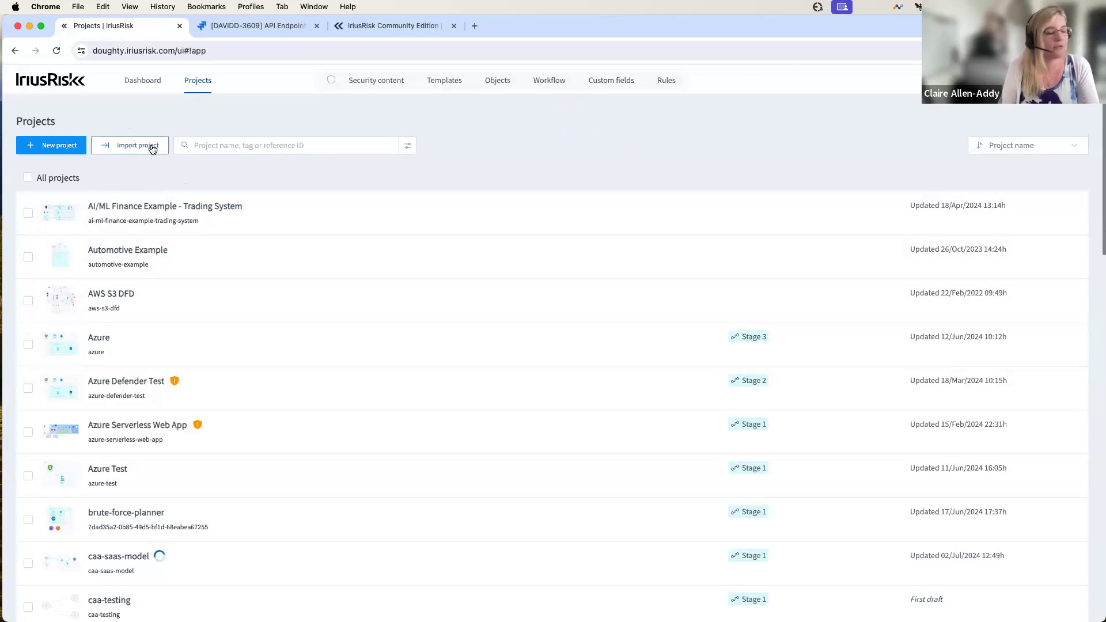
{"action": "left_click", "coordinate": [373, 89]}
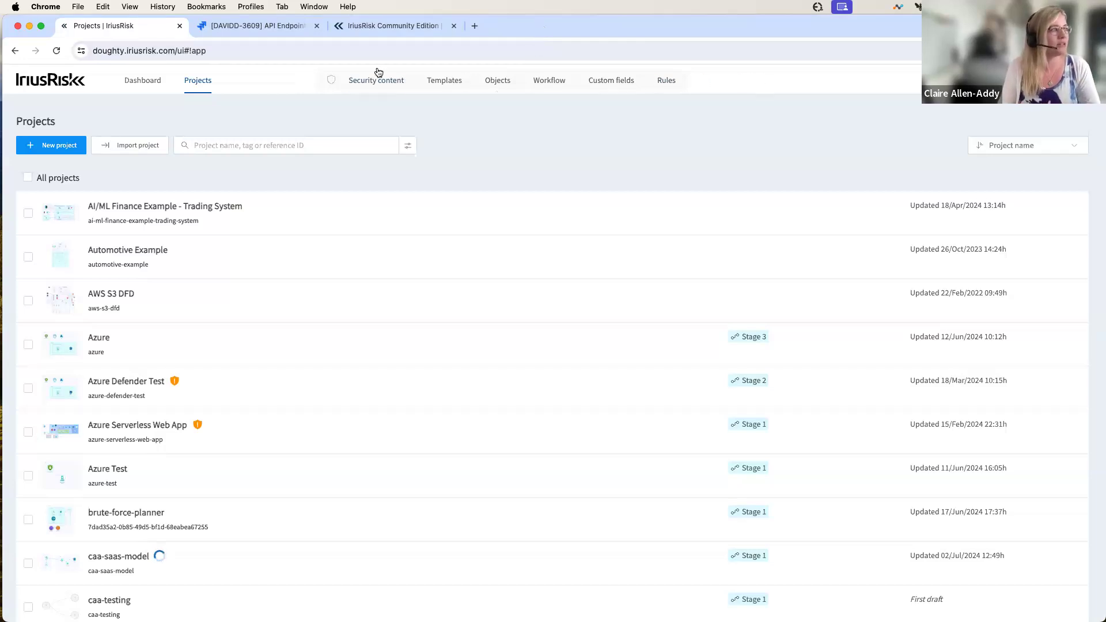
{"action": "mouse_move", "coordinate": [374, 81]}
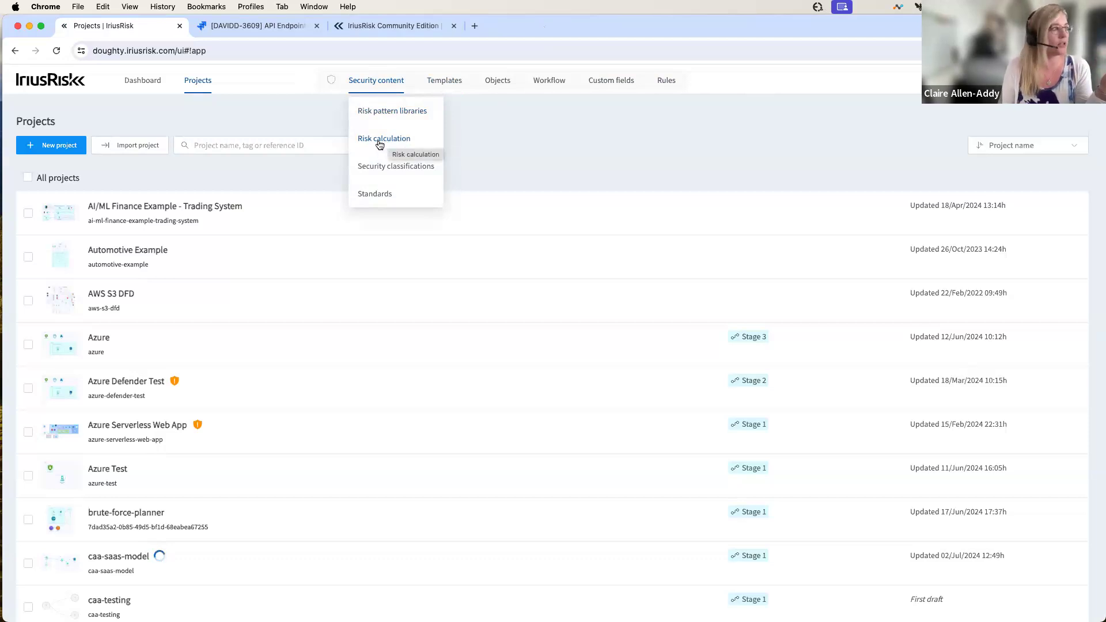
{"action": "mouse_move", "coordinate": [498, 81]}
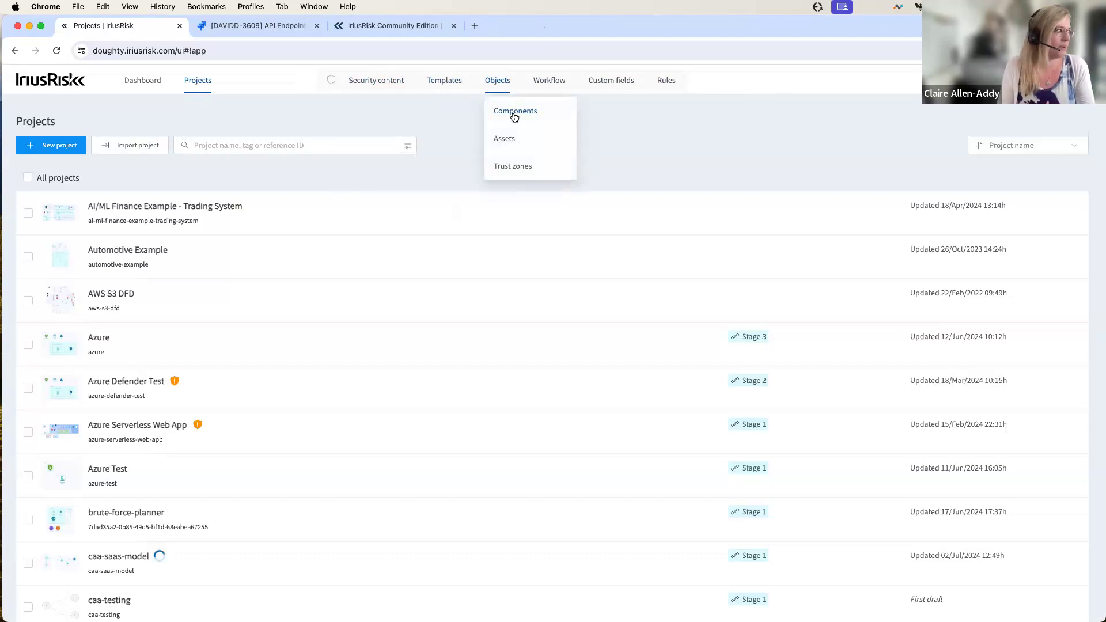
Close the threat model and Jira issue pages and open the free IriusRisk Community Edition login page from its website.
{"action": "scroll", "coordinate": [130, 463], "scroll_direction": "down", "scroll_amount": 4}
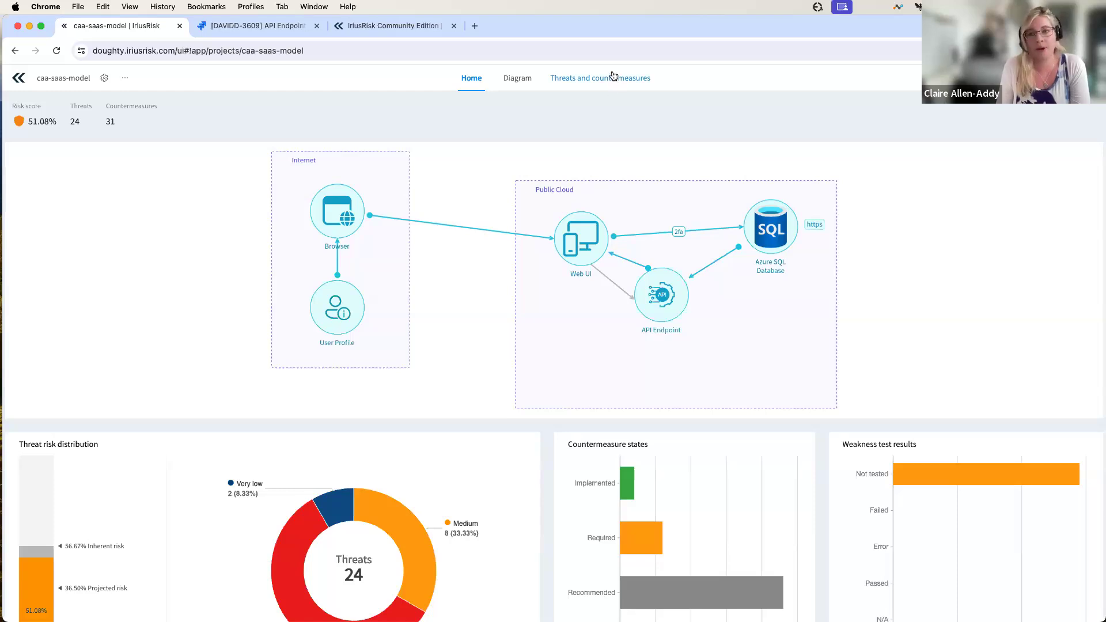
{"action": "left_click", "coordinate": [266, 27]}
{"action": "left_click", "coordinate": [180, 26]}
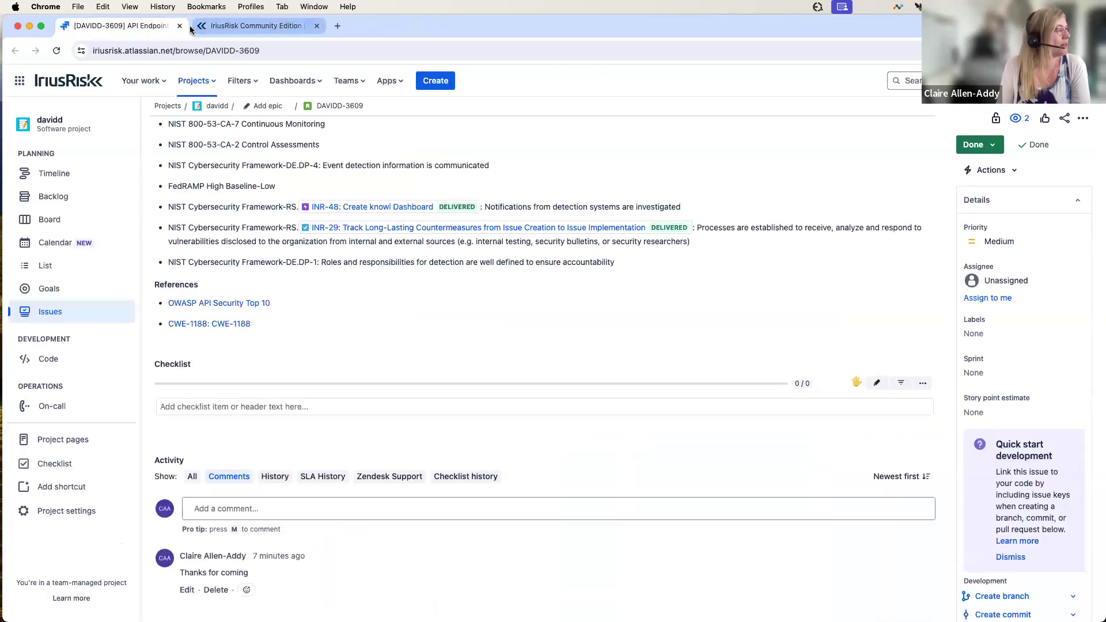
{"action": "left_click", "coordinate": [180, 25]}
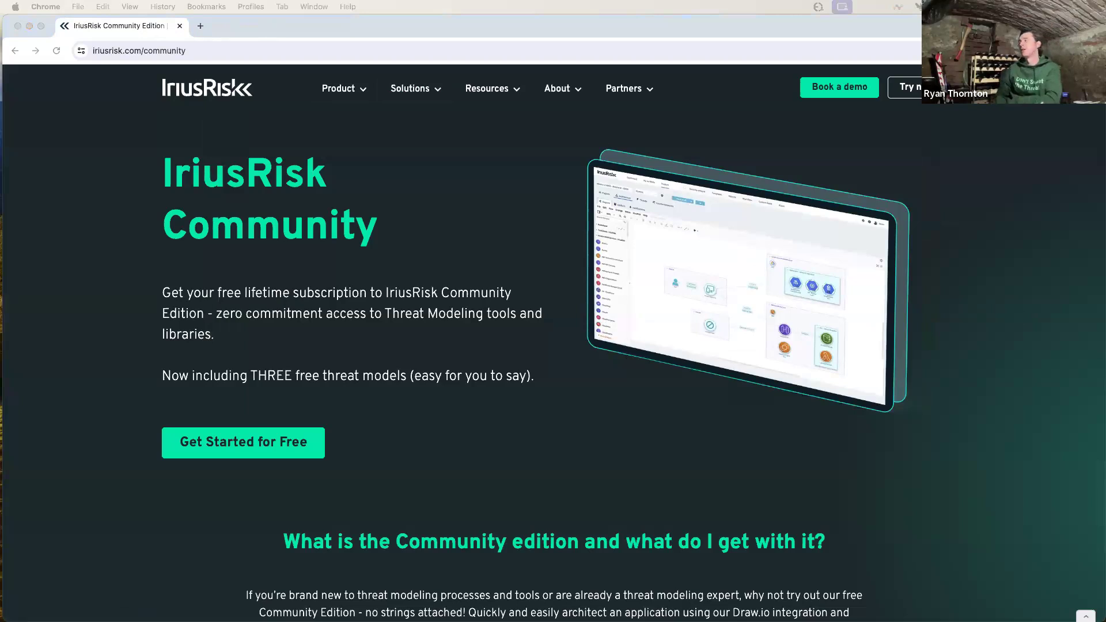
{"action": "left_click", "coordinate": [257, 442]}
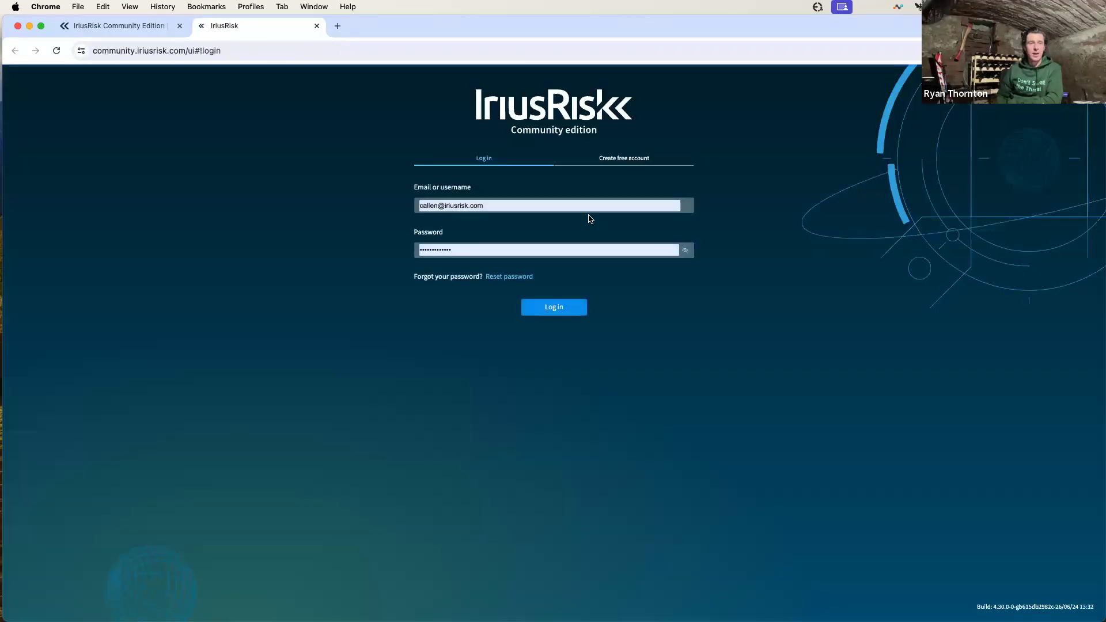
Log in to the Community Edition with the prefilled credentials and open the AI modelling assistant from the projects list.
{"action": "left_click", "coordinate": [559, 310]}
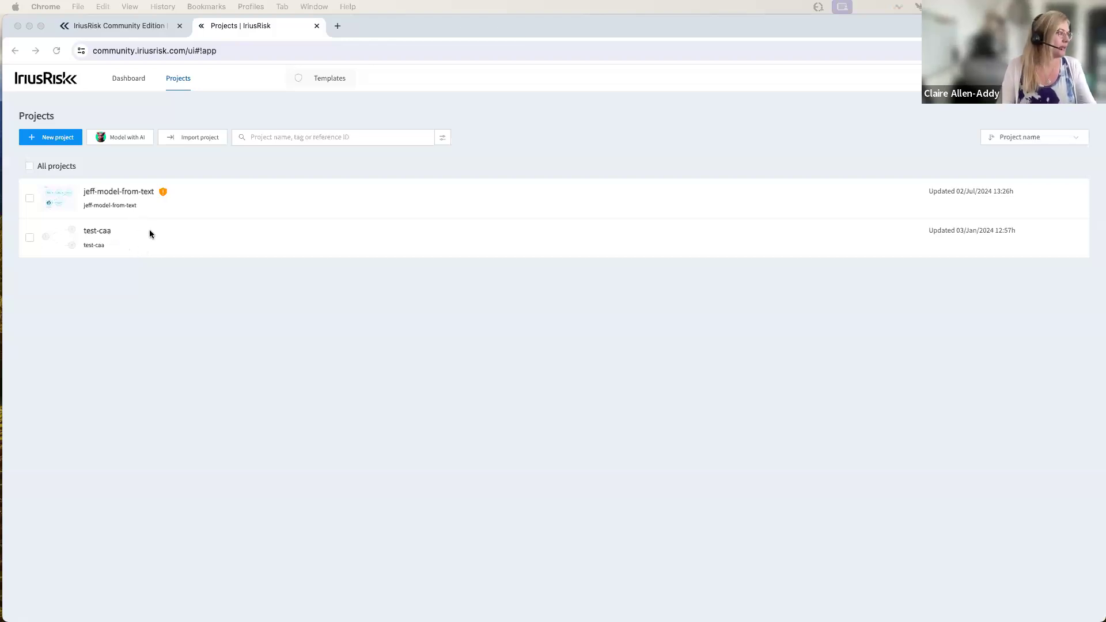
{"action": "left_click", "coordinate": [116, 190]}
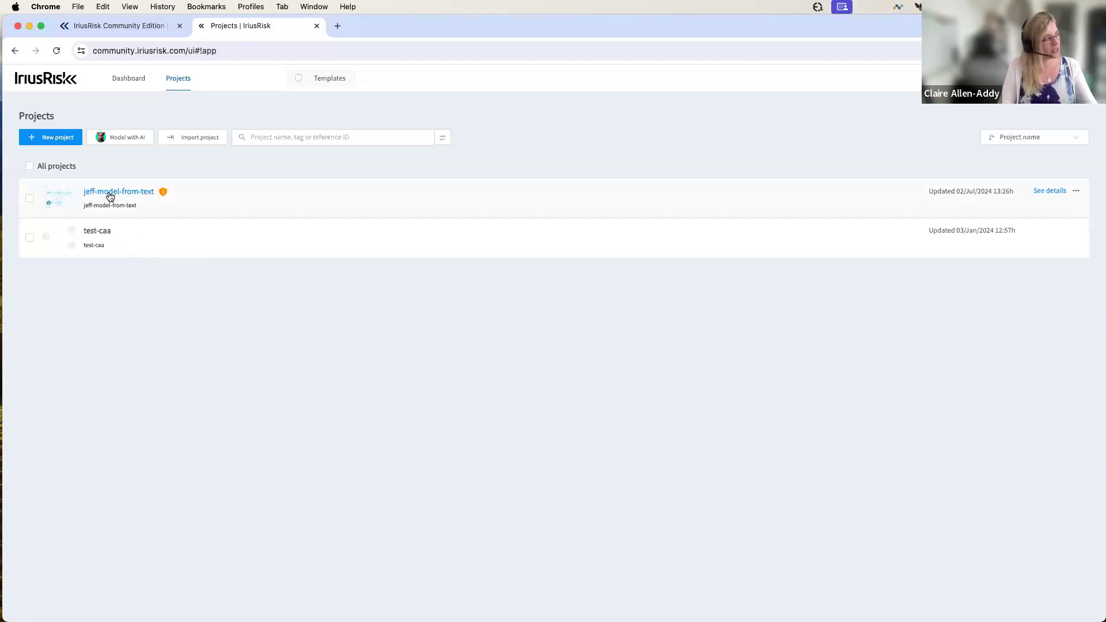
{"action": "left_click", "coordinate": [132, 142]}
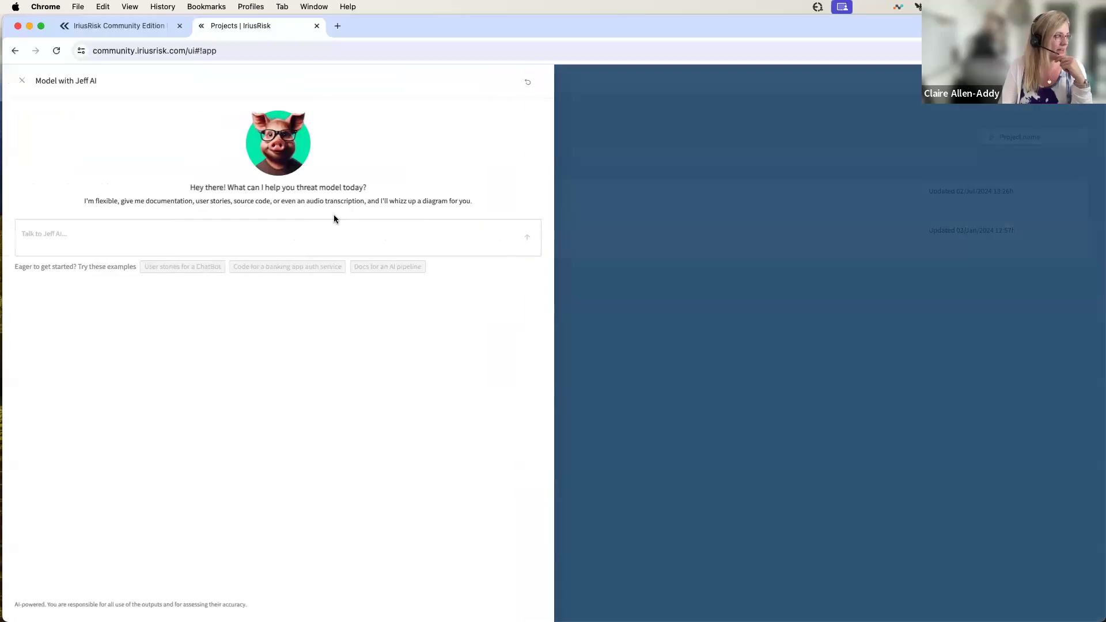
Submit the BankNow web application's authentication service code to Jeff AI for threat modelling.
{"action": "left_click", "coordinate": [315, 223]}
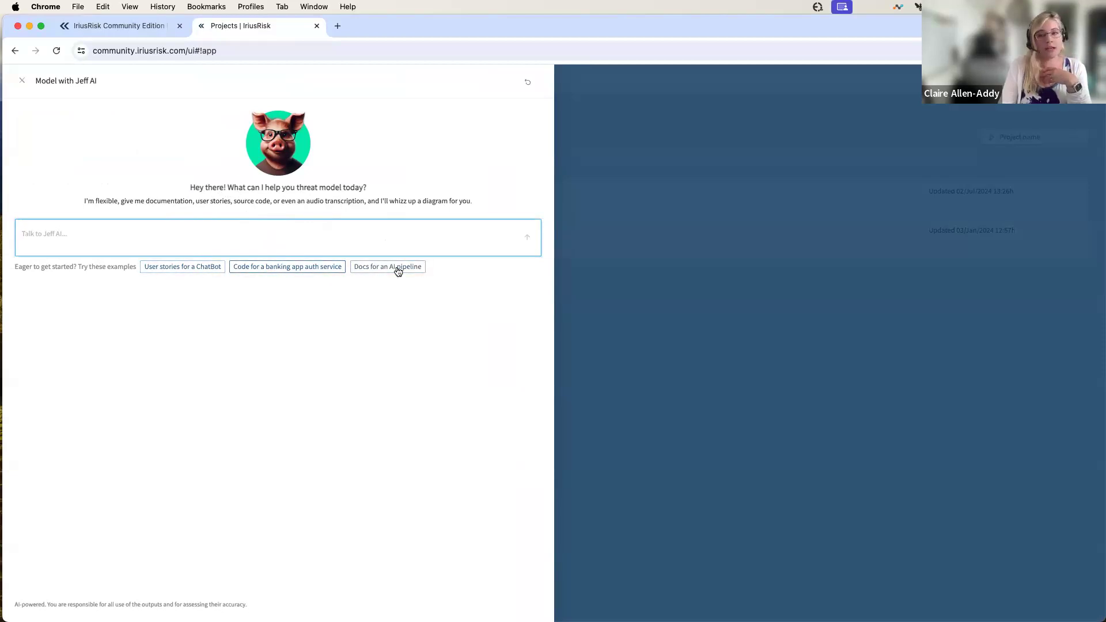
{"action": "key", "text": "super+v"}
{"action": "key", "text": "Return"}
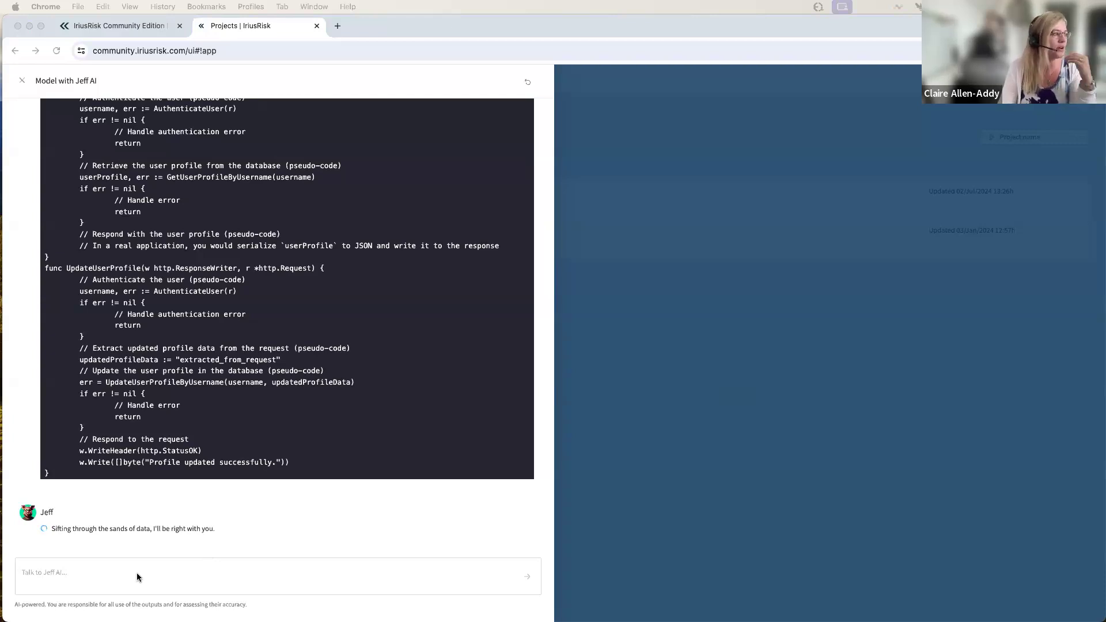
Review the submitted authentication code and Jeff's proposed diagram with its list of components and descriptions.
{"action": "scroll", "coordinate": [169, 360], "scroll_direction": "up", "scroll_amount": 10}
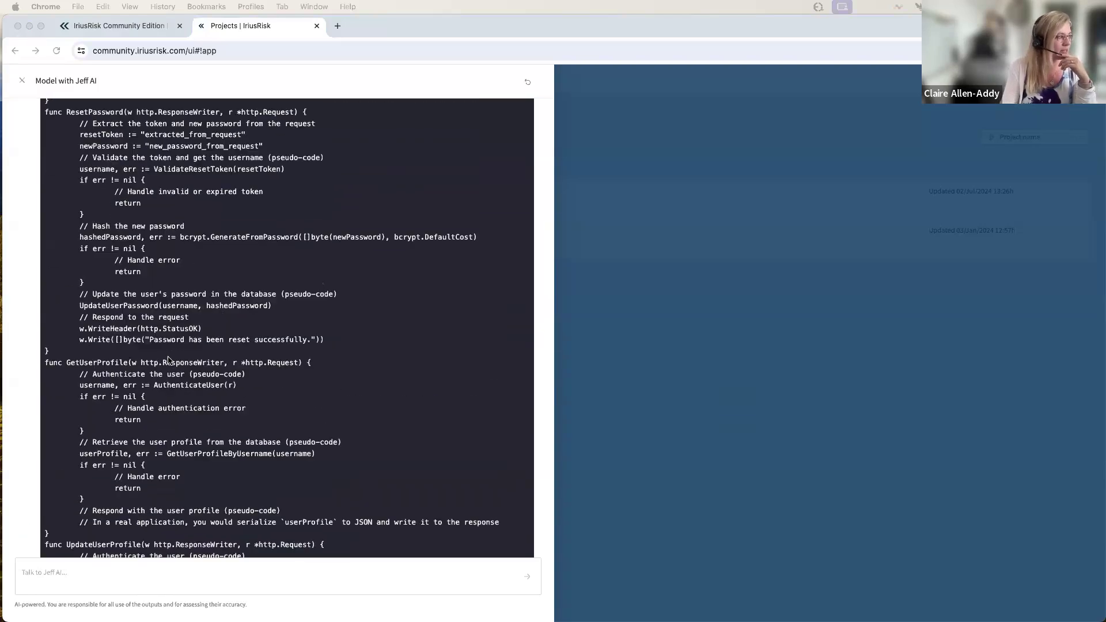
{"action": "scroll", "coordinate": [169, 360], "scroll_direction": "up", "scroll_amount": 5}
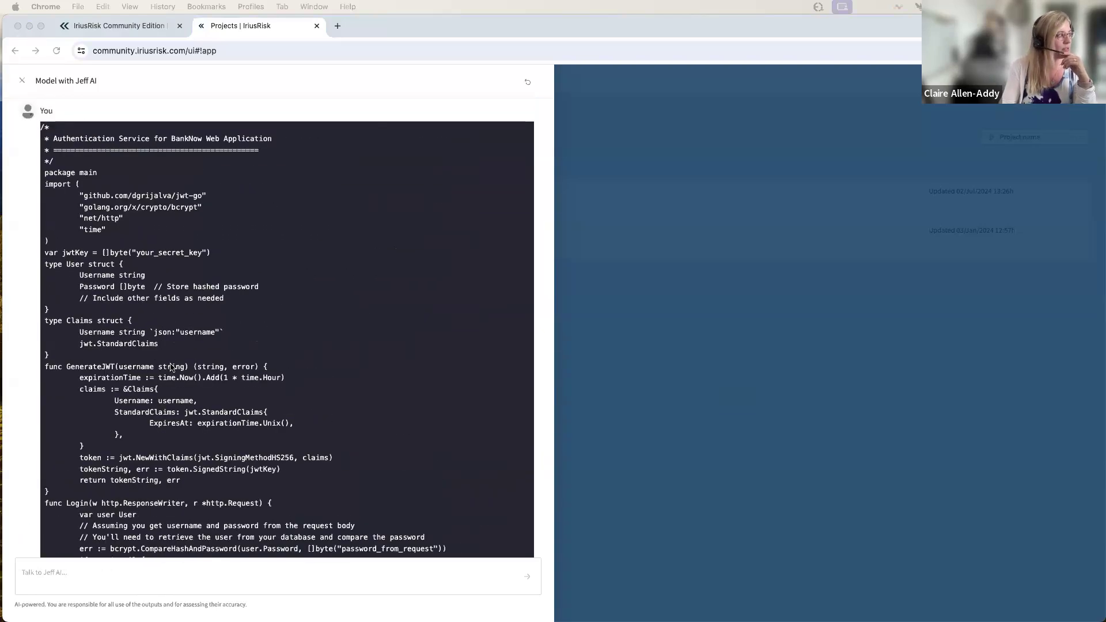
{"action": "scroll", "coordinate": [170, 366], "scroll_direction": "down", "scroll_amount": 15}
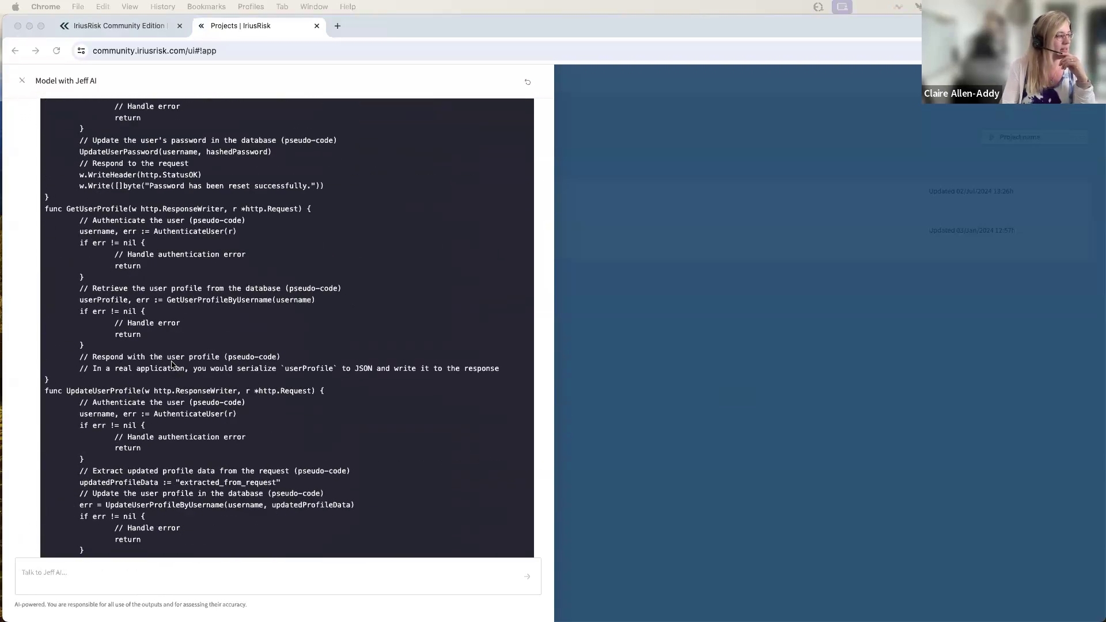
{"action": "scroll", "coordinate": [176, 361], "scroll_direction": "down", "scroll_amount": 6}
{"action": "scroll", "coordinate": [175, 357], "scroll_direction": "up", "scroll_amount": 2}
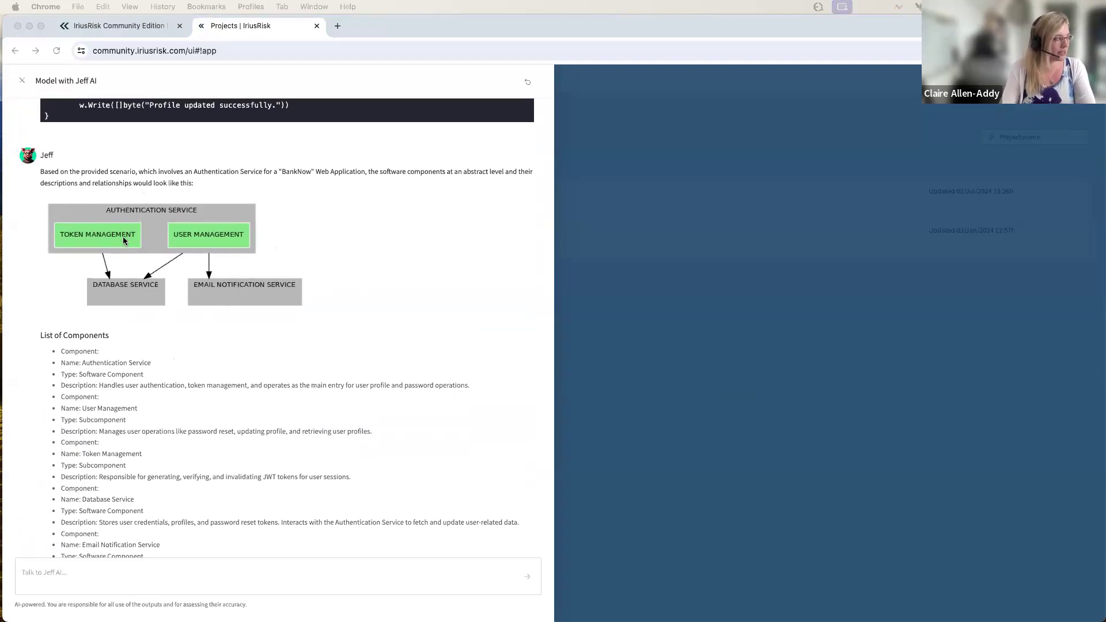
{"action": "scroll", "coordinate": [139, 326], "scroll_direction": "down", "scroll_amount": 1}
{"action": "scroll", "coordinate": [138, 327], "scroll_direction": "down", "scroll_amount": 2}
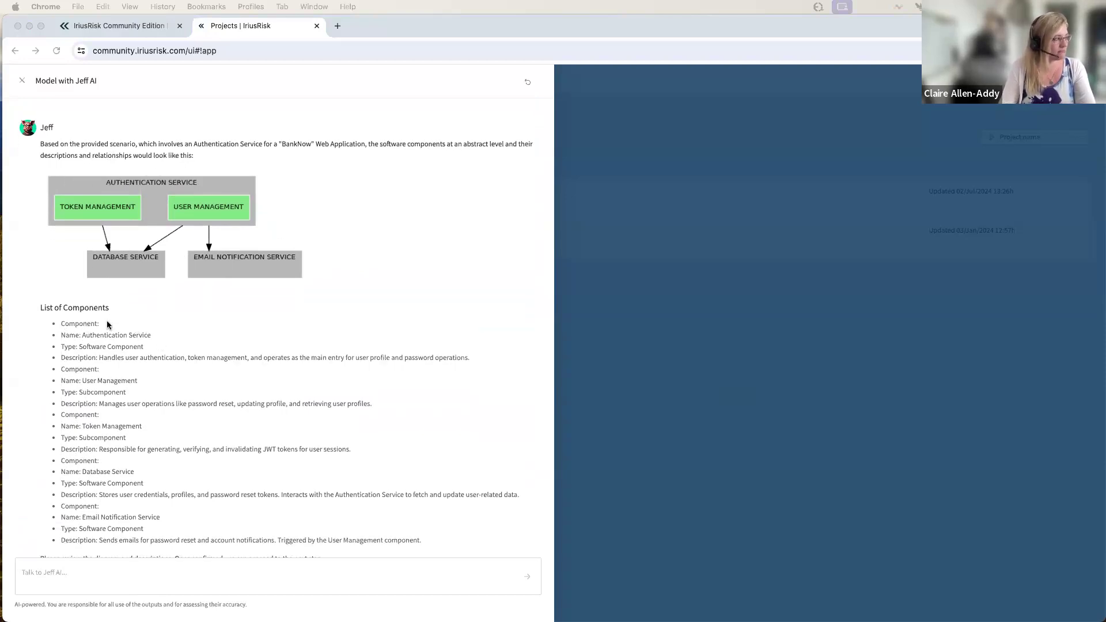
{"action": "scroll", "coordinate": [107, 392], "scroll_direction": "down", "scroll_amount": 2}
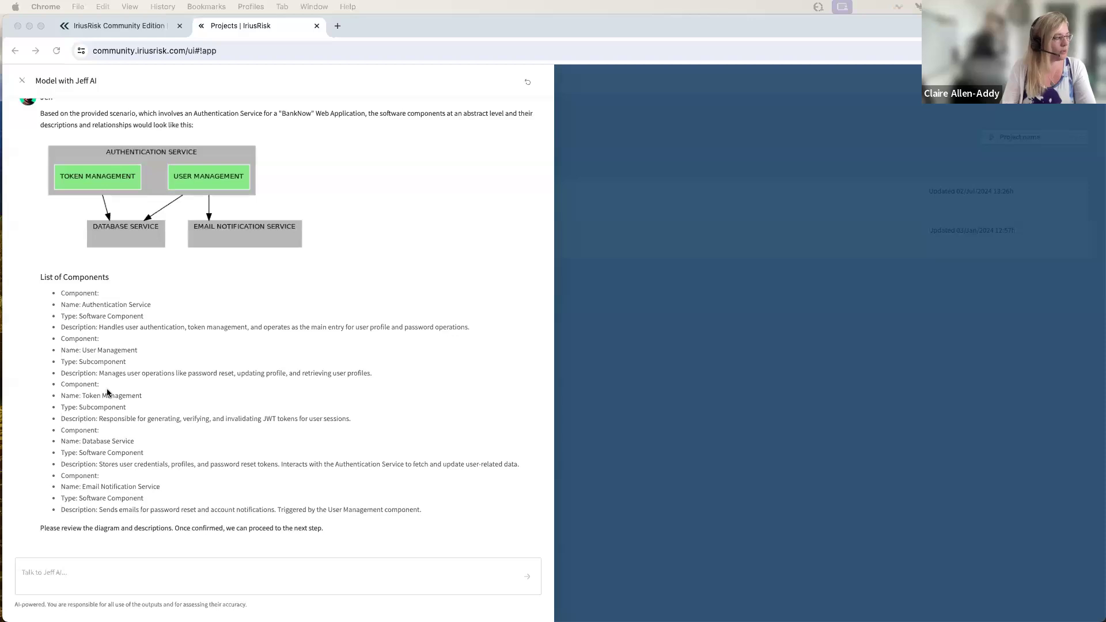
Confirm the proposed diagram and component descriptions by replying "Yes please" to Jeff.
{"action": "left_click", "coordinate": [198, 573]}
{"action": "type", "text": "Yes please"}
{"action": "key", "text": "Return"}
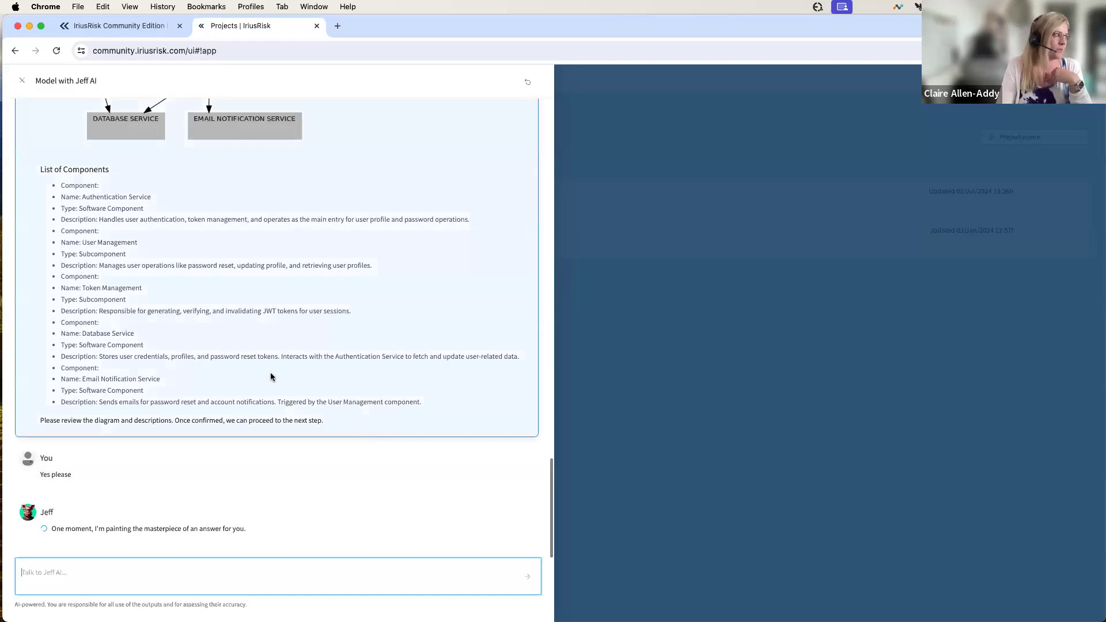
Compare the first component list with the component types Jeff selects for each component, starting with the Authentication Service.
{"action": "scroll", "coordinate": [270, 377], "scroll_direction": "up", "scroll_amount": 2}
{"action": "scroll", "coordinate": [271, 377], "scroll_direction": "down", "scroll_amount": 1}
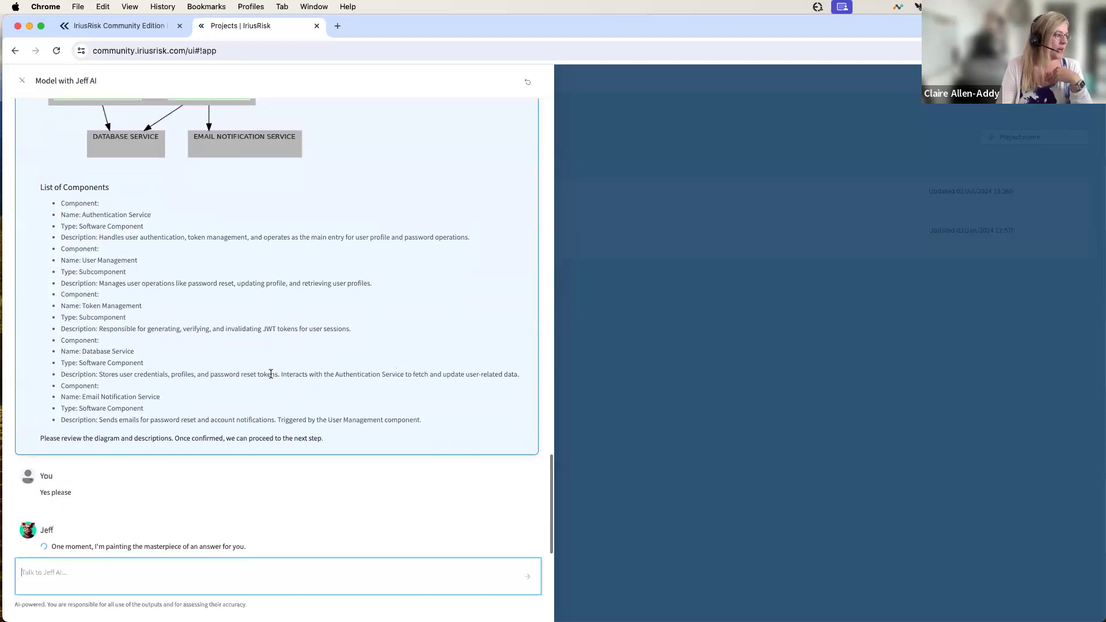
{"action": "scroll", "coordinate": [163, 323], "scroll_direction": "down", "scroll_amount": 1}
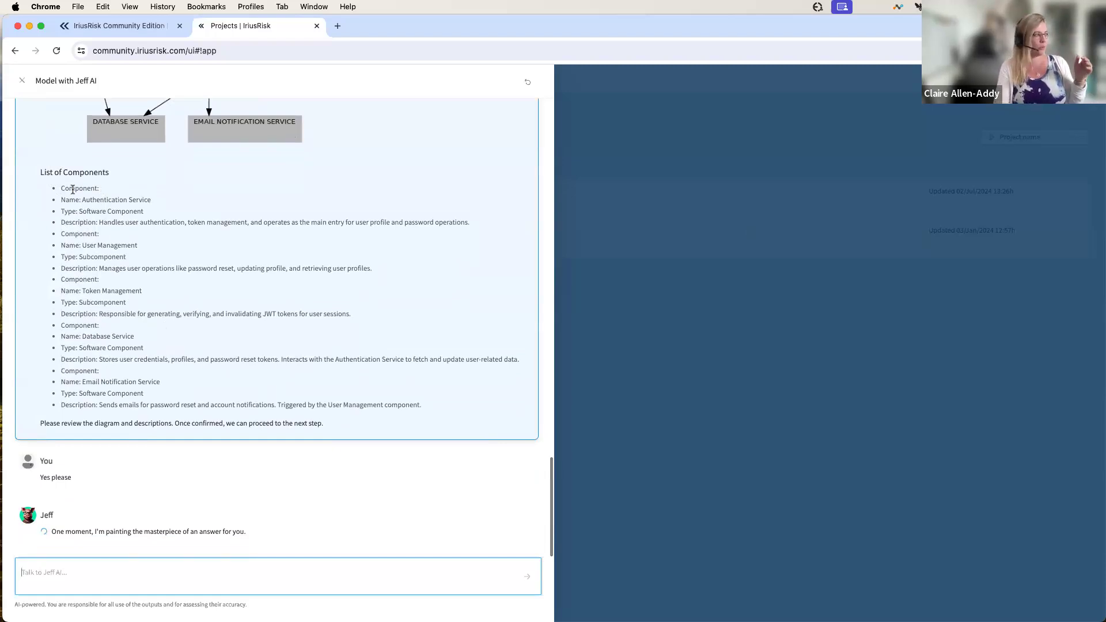
{"action": "left_click_drag", "start_coordinate": [153, 199], "coordinate": [82, 200]}
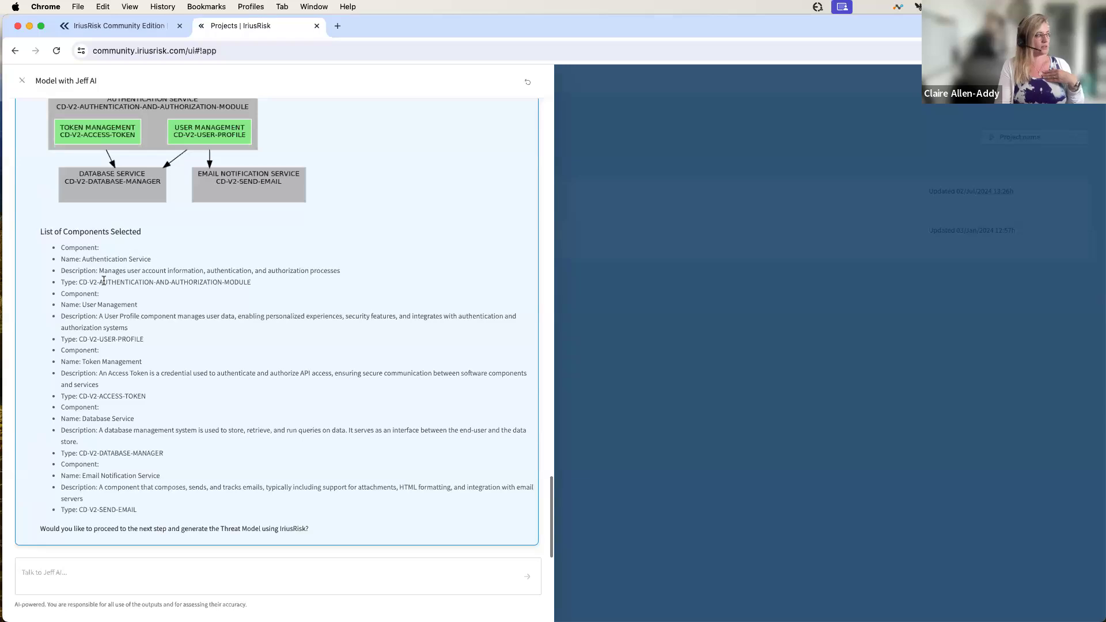
{"action": "scroll", "coordinate": [130, 197], "scroll_direction": "up", "scroll_amount": 1}
{"action": "left_click_drag", "start_coordinate": [60, 126], "coordinate": [155, 128]}
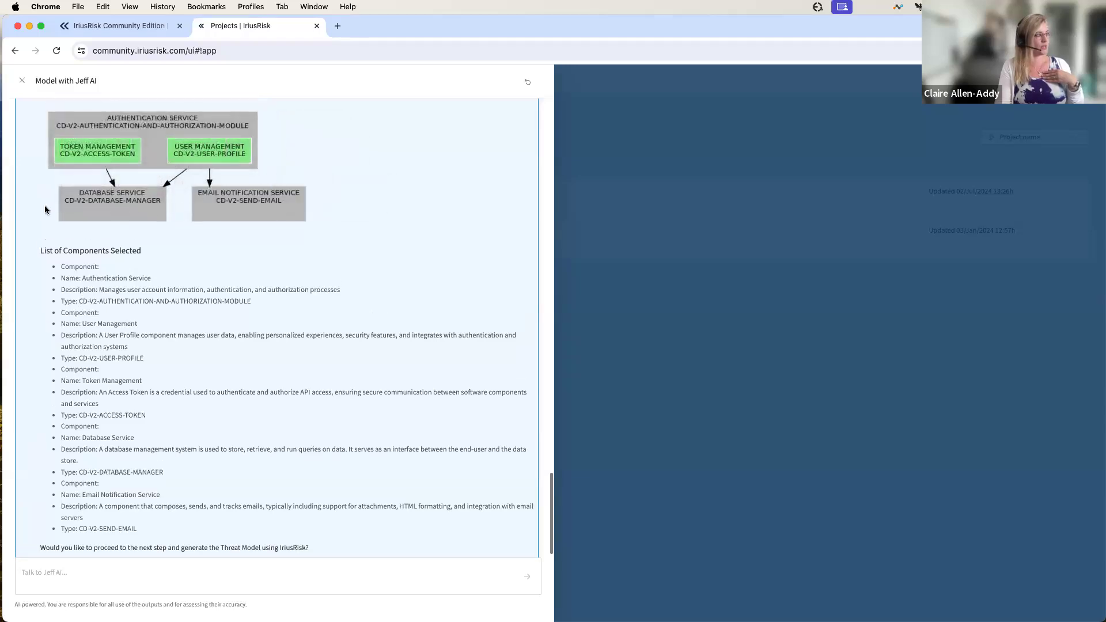
Approve generating the threat model from the selected components by replying "Yes go ahead" to Jeff.
{"action": "scroll", "coordinate": [165, 288], "scroll_direction": "down", "scroll_amount": 1}
{"action": "left_click", "coordinate": [190, 569]}
{"action": "type", "text": "Yes go ahead"}
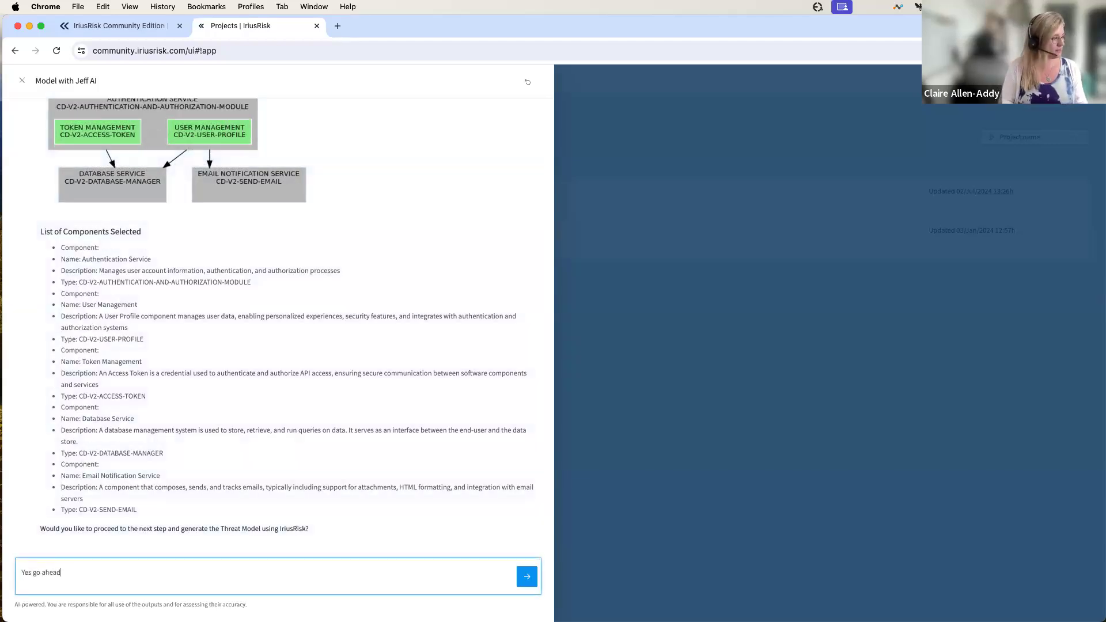
{"action": "key", "text": "Return"}
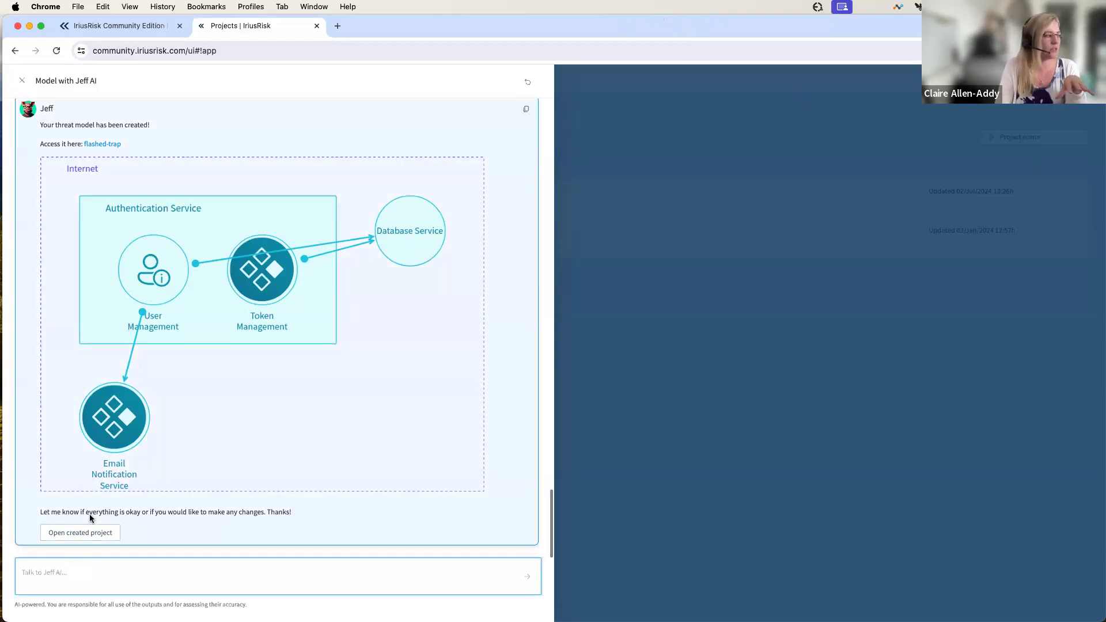
Open the created project's diagram and shift the Internet trust zone with all its components further left on the canvas.
{"action": "left_click", "coordinate": [85, 533]}
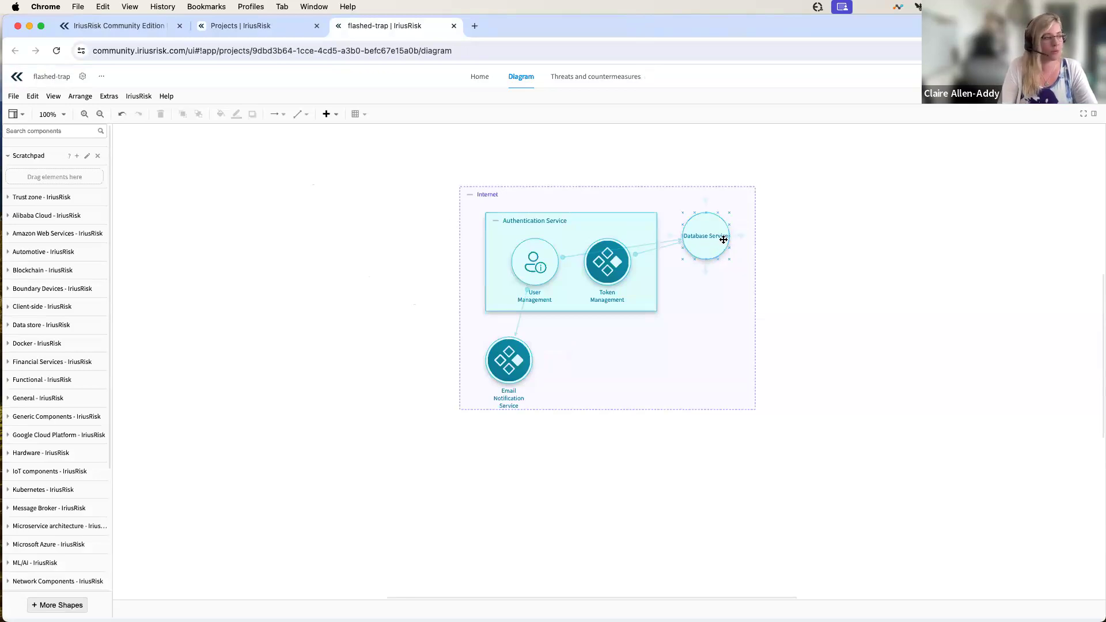
{"action": "left_click", "coordinate": [514, 193]}
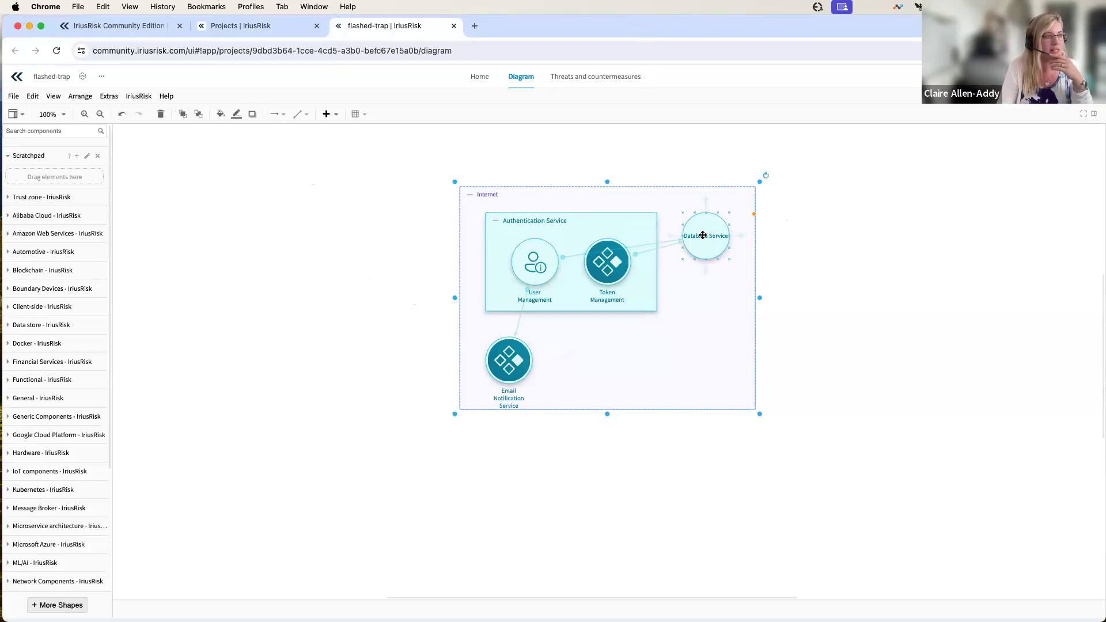
{"action": "left_click_drag", "start_coordinate": [703, 234], "coordinate": [528, 252]}
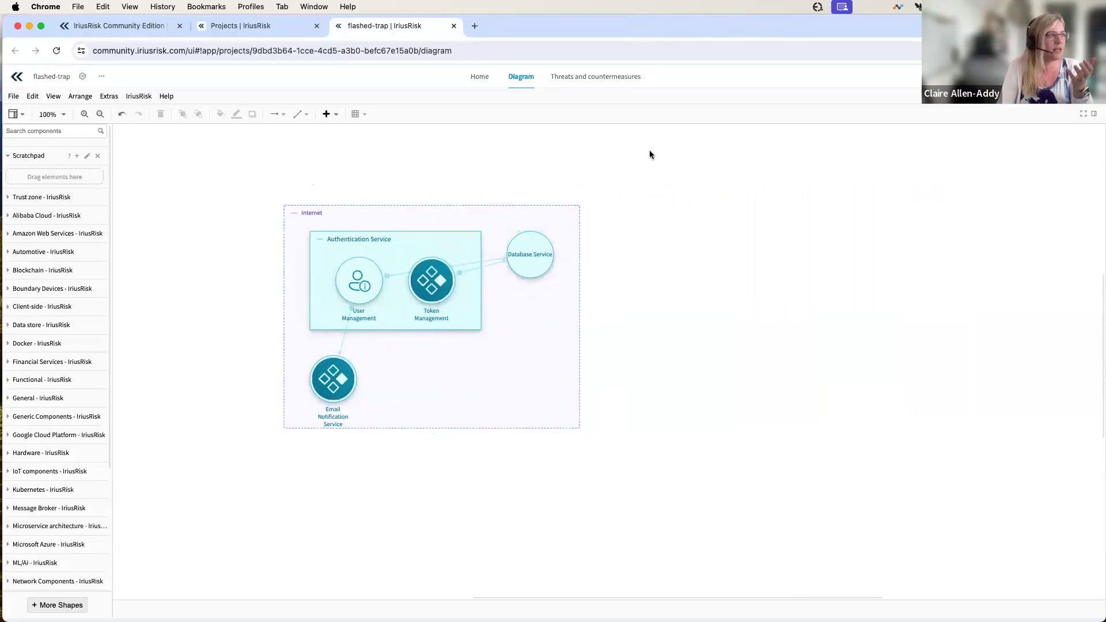
Examine the model's threats and countermeasures, including the countermeasure views, standard compliance options and the Authentication Service's Denial of Service threat.
{"action": "left_click", "coordinate": [594, 77]}
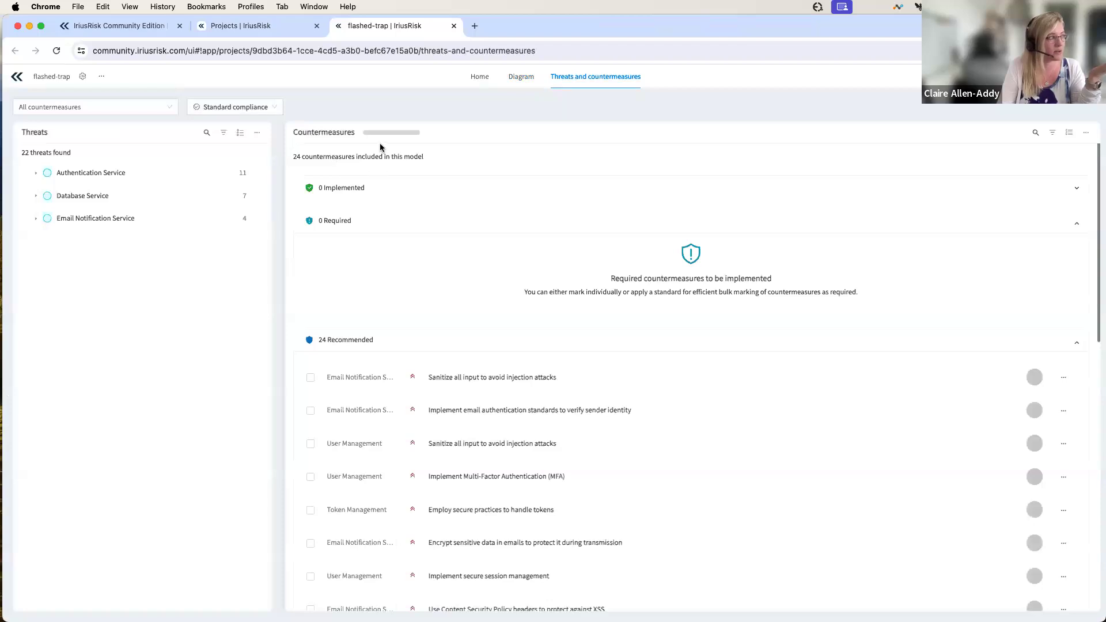
{"action": "left_click", "coordinate": [35, 174]}
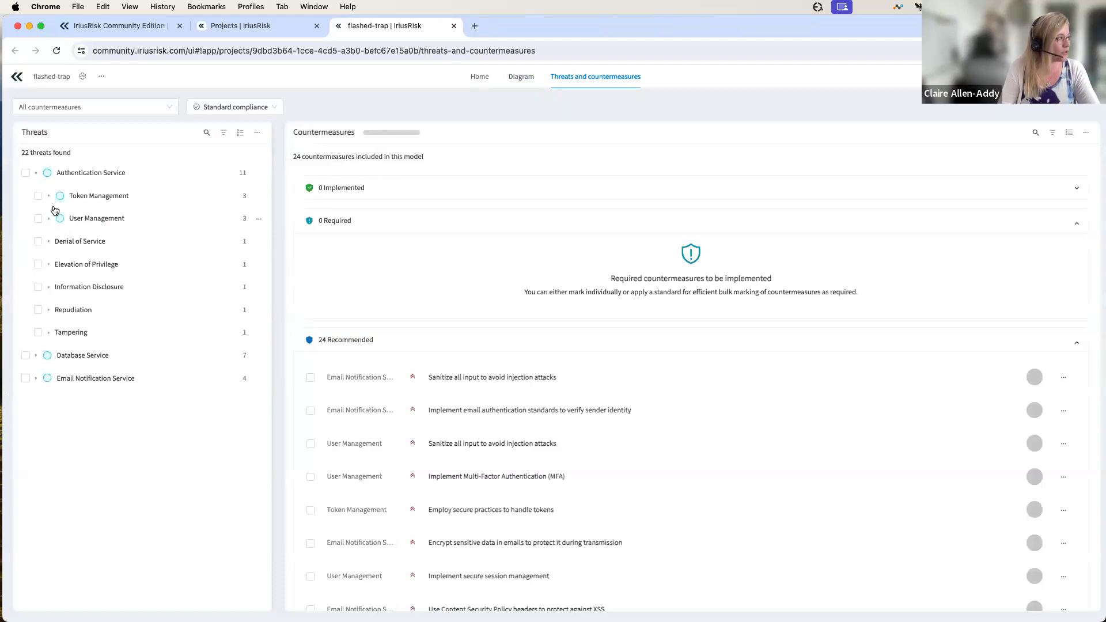
{"action": "left_click", "coordinate": [112, 111]}
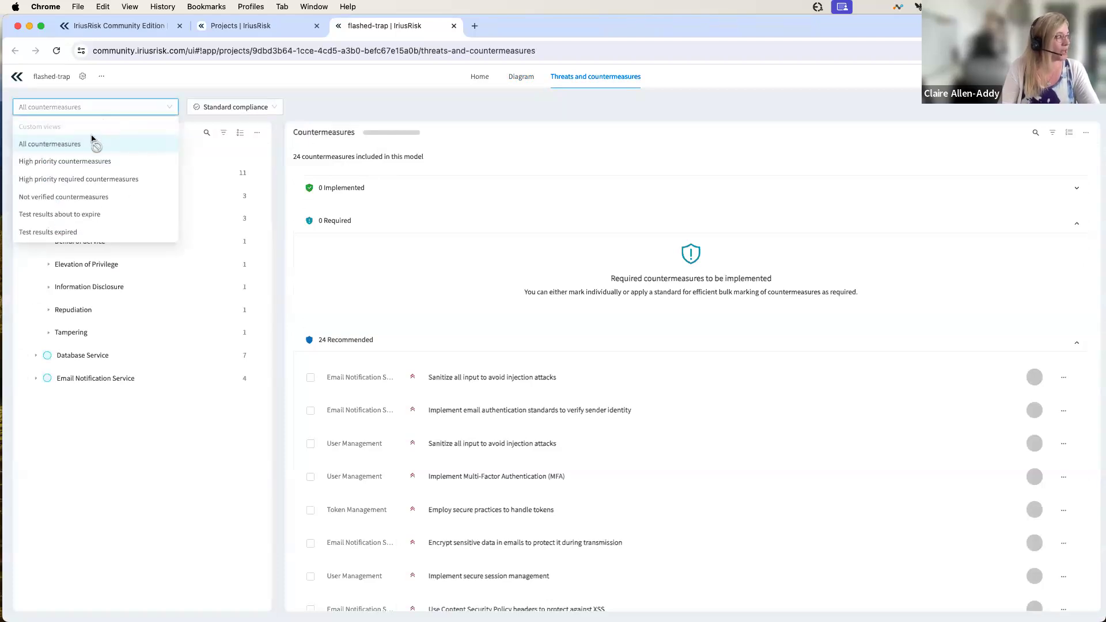
{"action": "left_click", "coordinate": [235, 106]}
{"action": "left_click", "coordinate": [367, 197]}
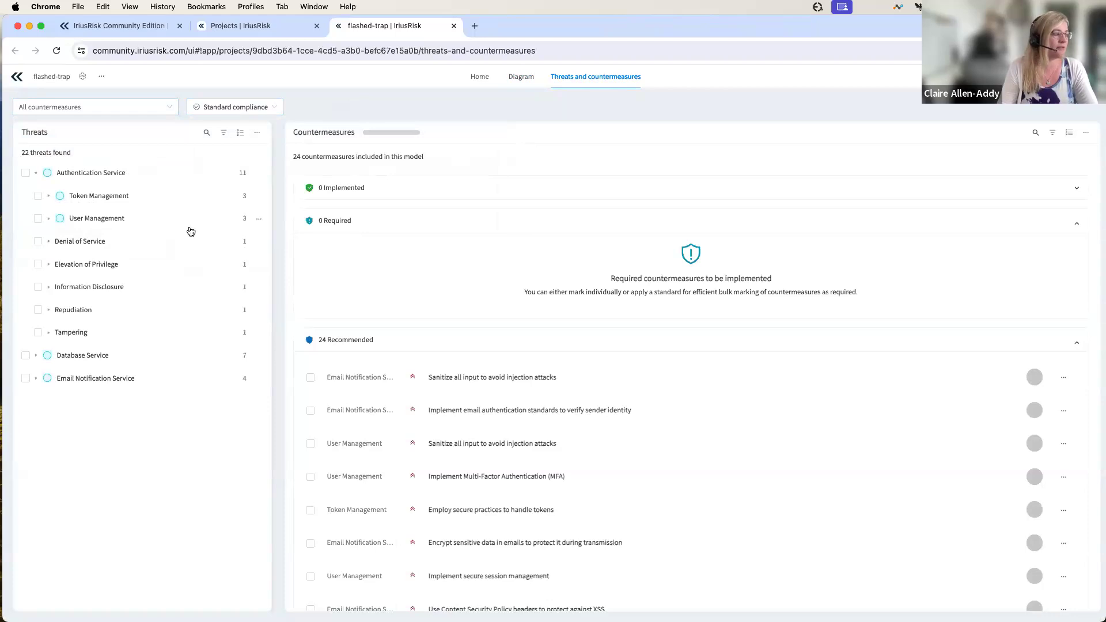
{"action": "left_click", "coordinate": [49, 242]}
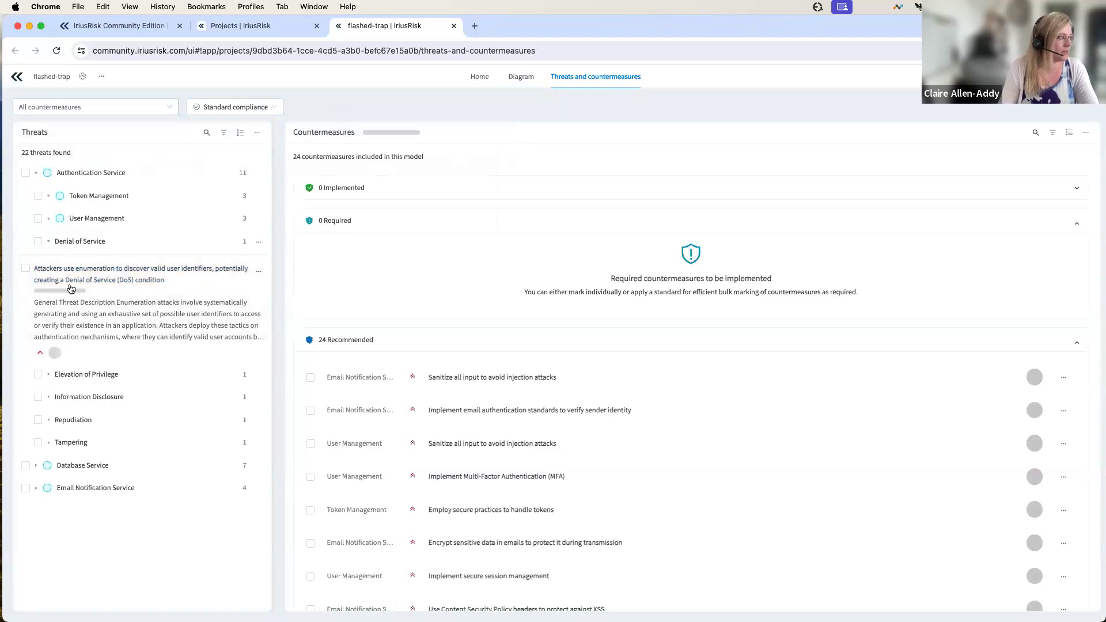